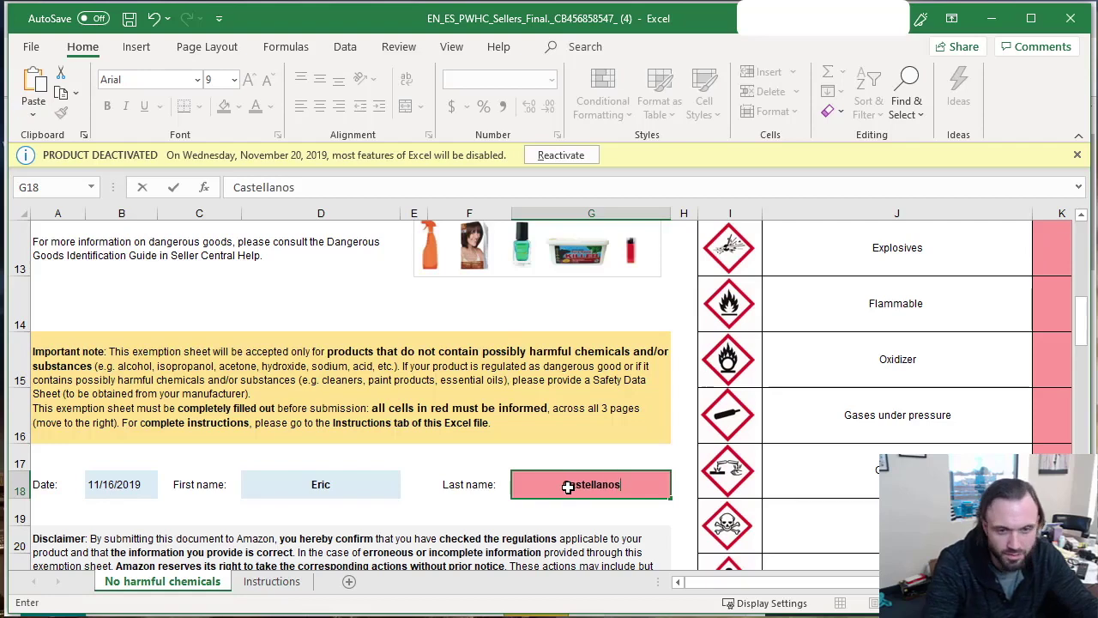
# Commit the last-name entry and answer No for Explosives in the page 2 warning / danger phrase table
pyautogui.click(675, 436)
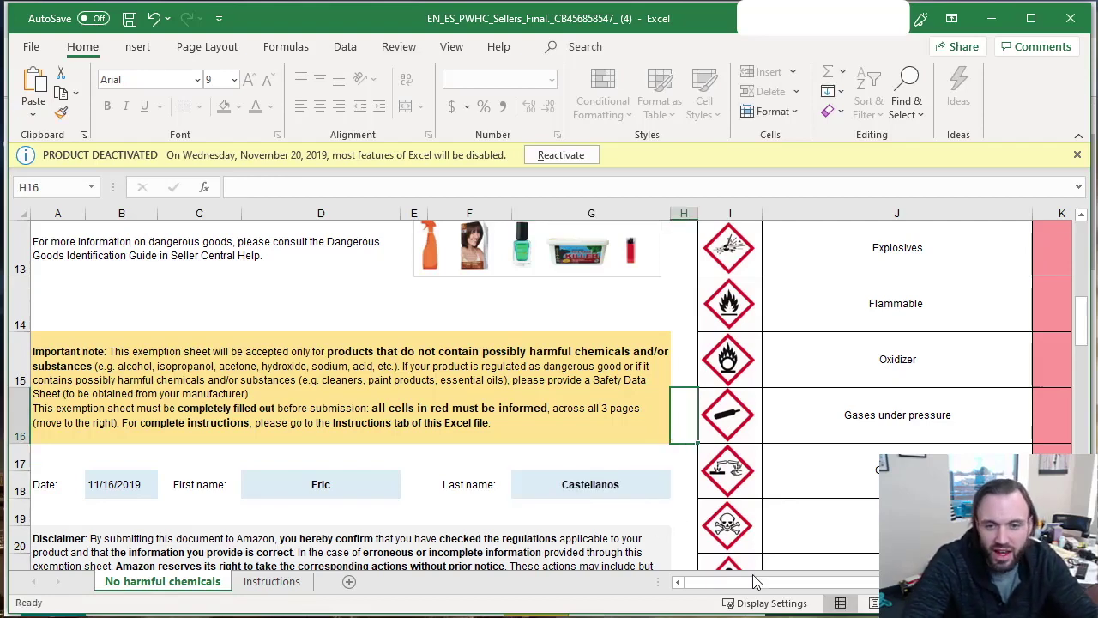
pyautogui.hscroll(3, 768, 585)
pyautogui.hscroll(1, 817, 586)
pyautogui.scroll(2, 752, 495)
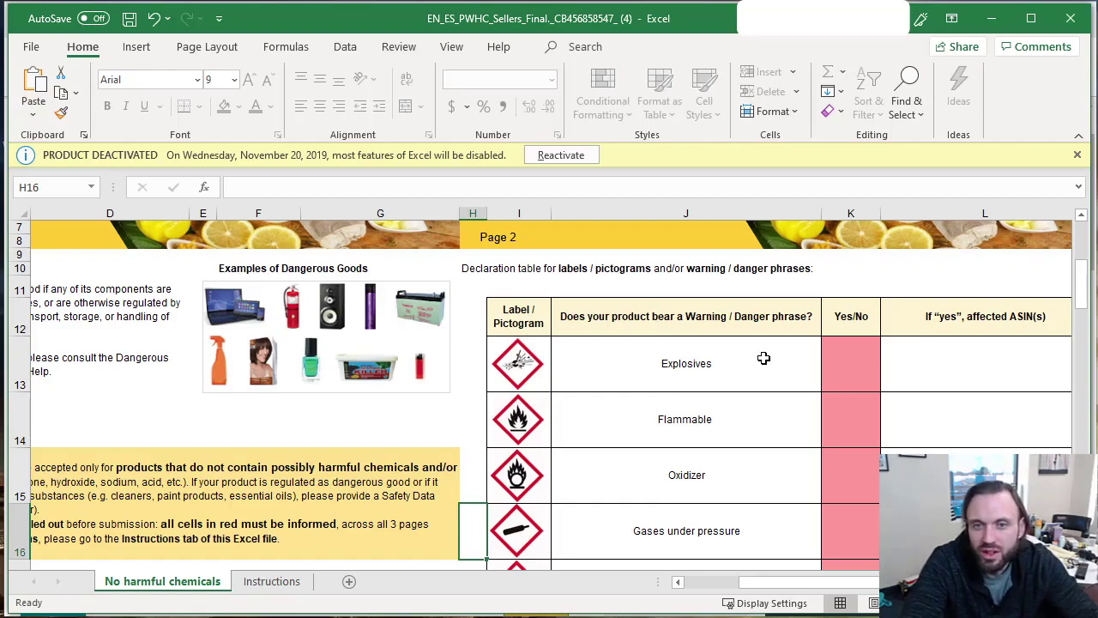
pyautogui.click(846, 351)
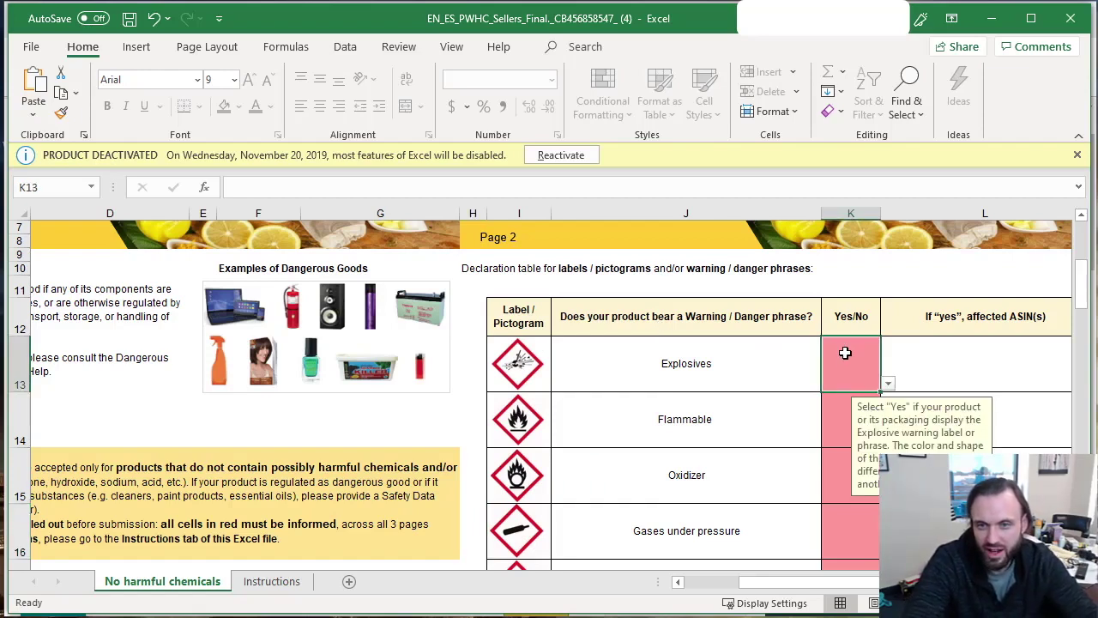
pyautogui.click(889, 386)
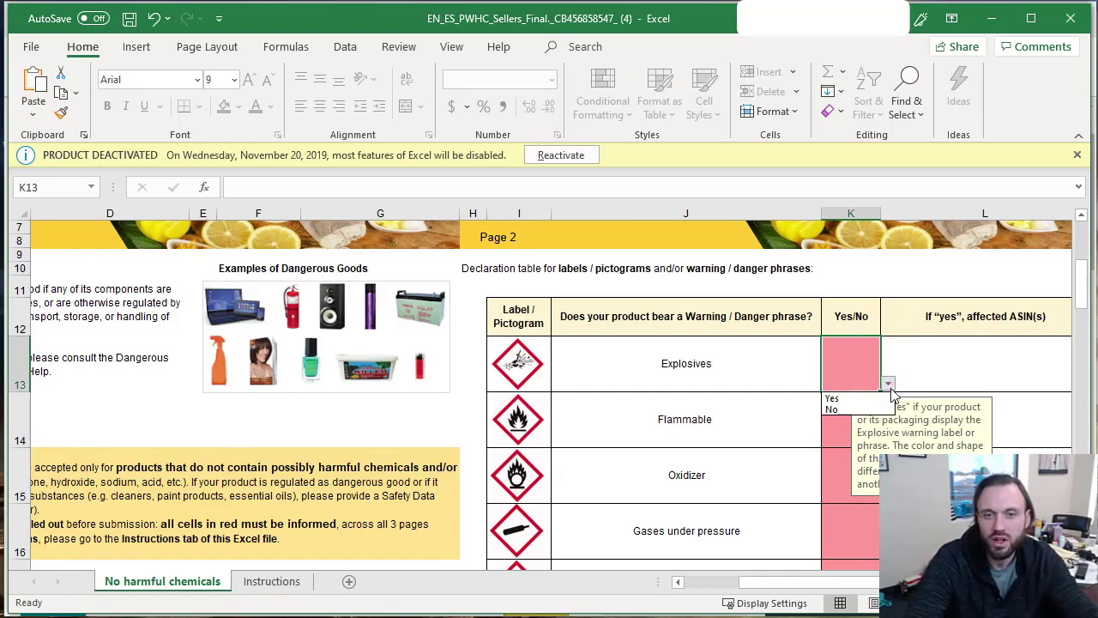
pyautogui.click(831, 408)
# Answer No for Flammable, Oxidizer and Gases under pressure in the warning / danger phrase table
pyautogui.click(834, 422)
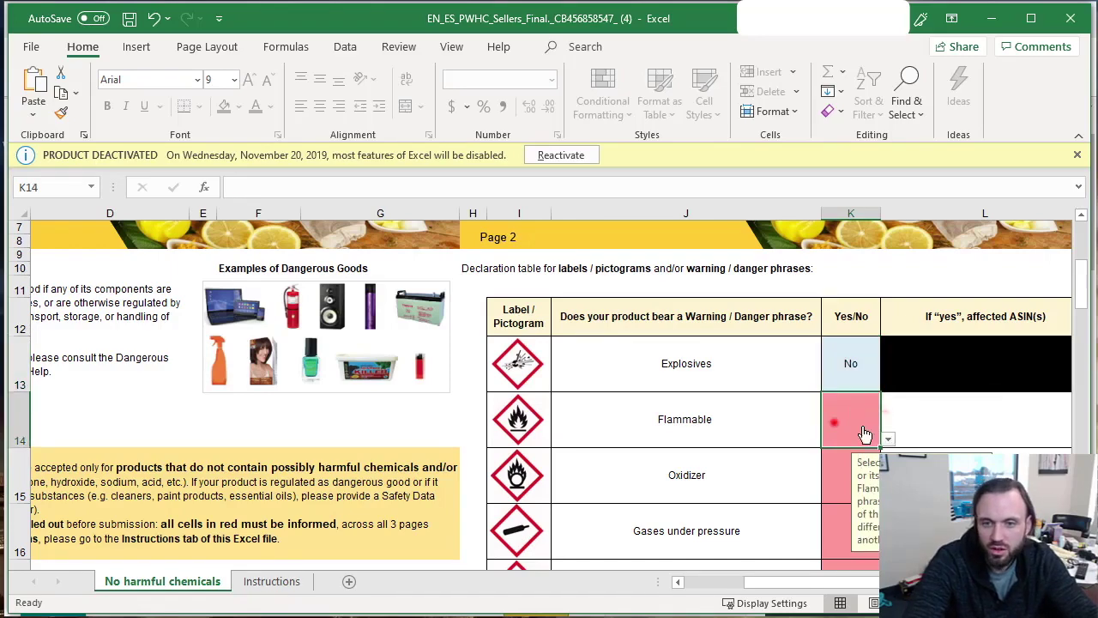
pyautogui.click(889, 438)
pyautogui.click(873, 462)
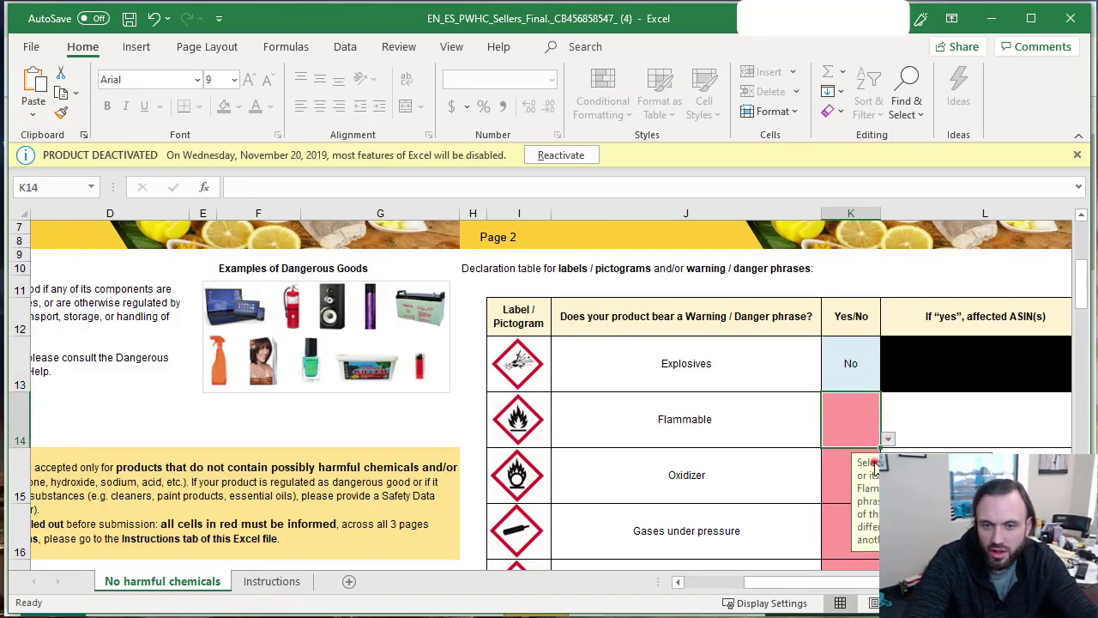
pyautogui.click(828, 470)
pyautogui.scroll(-2, 877, 491)
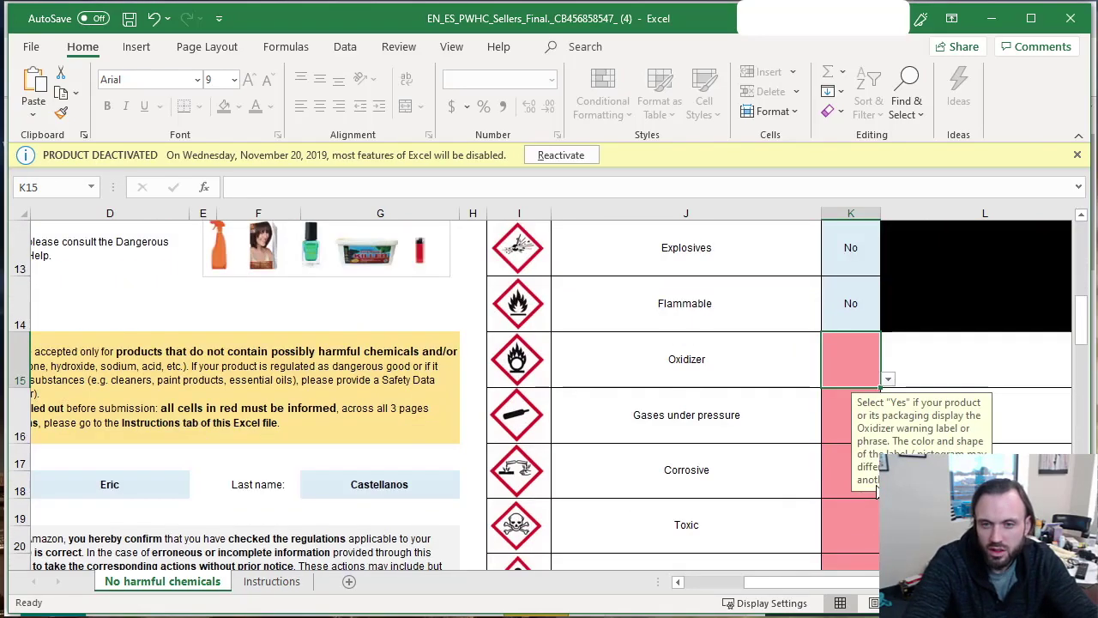
pyautogui.click(889, 379)
pyautogui.click(866, 408)
pyautogui.click(848, 418)
pyautogui.click(888, 436)
pyautogui.click(866, 466)
# Answer No for the Corrosive and Toxic rows of the warning / danger phrase table
pyautogui.scroll(-1, 771, 459)
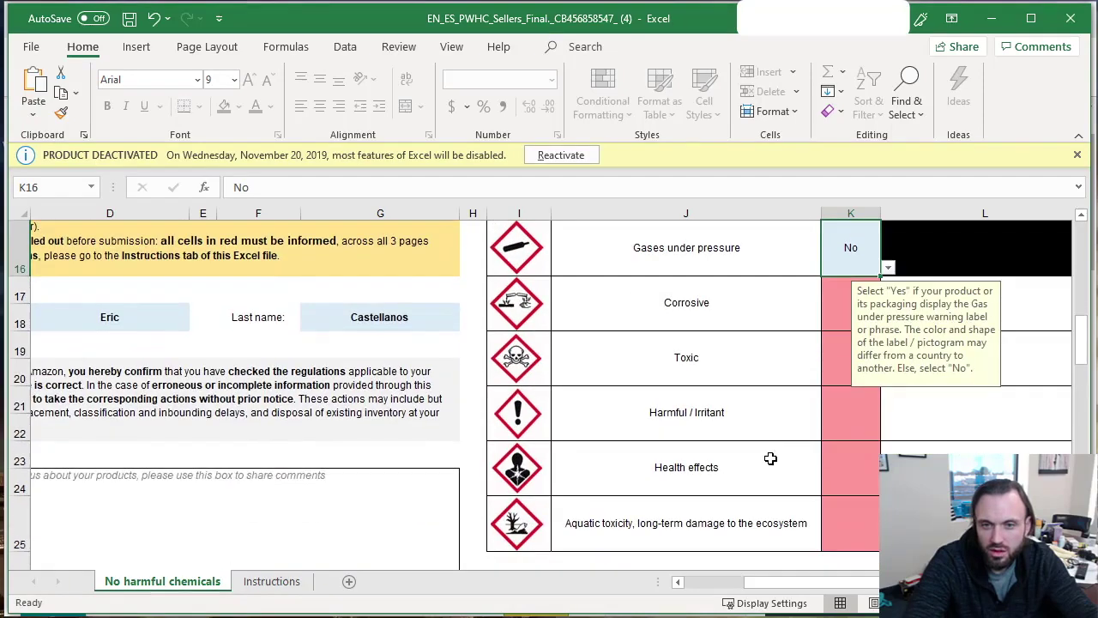
pyautogui.click(843, 307)
pyautogui.click(890, 296)
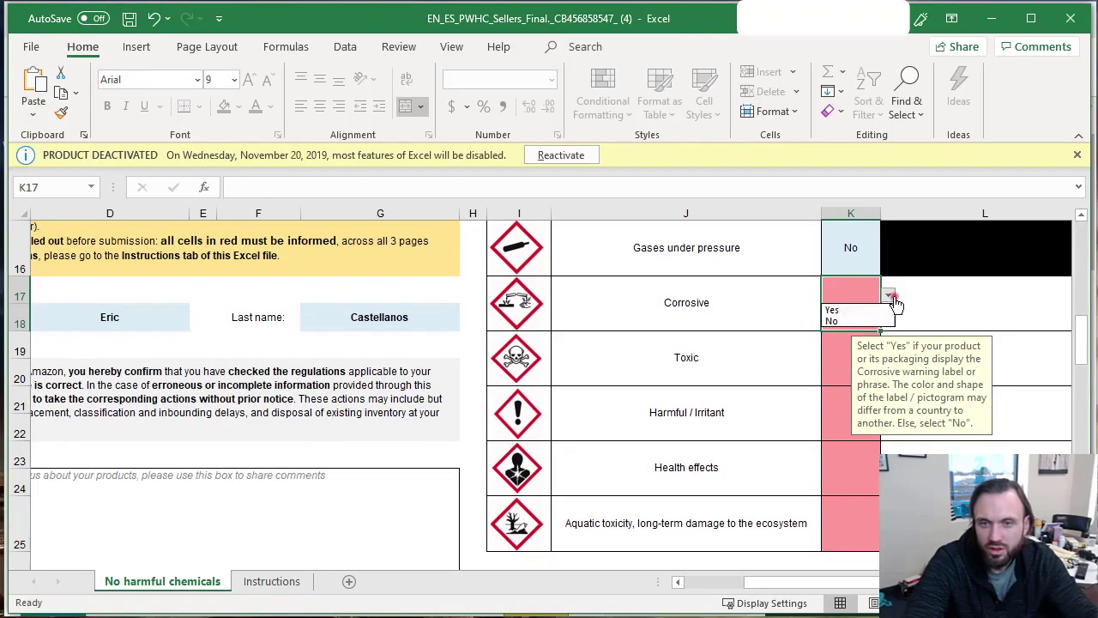
pyautogui.click(870, 324)
pyautogui.click(831, 357)
pyautogui.click(890, 352)
pyautogui.click(862, 377)
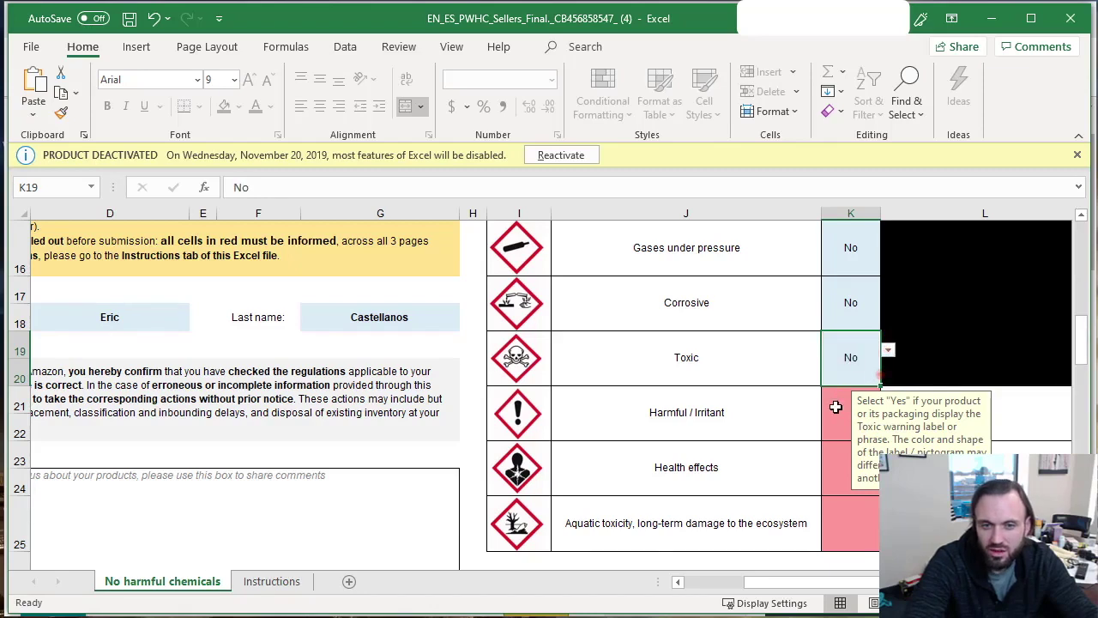
# Answer No for Harmful / Irritant, Health effects, and Aquatic toxicity, long-term damage to the ecosystem
pyautogui.click(835, 407)
pyautogui.click(892, 409)
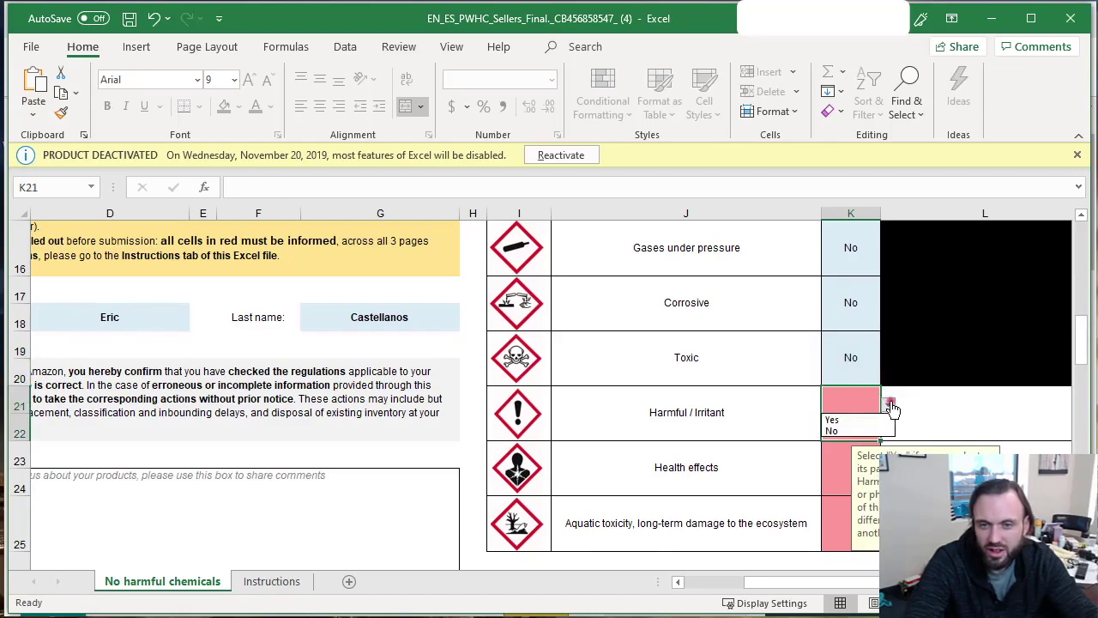
pyautogui.click(862, 428)
pyautogui.click(867, 465)
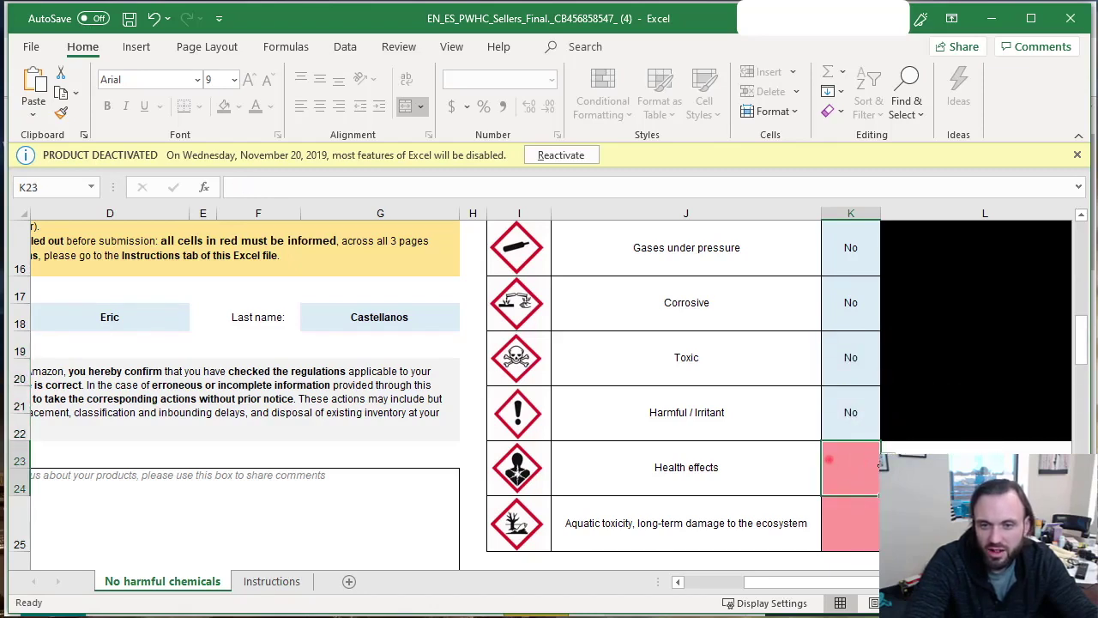
pyautogui.click(888, 460)
pyautogui.click(845, 485)
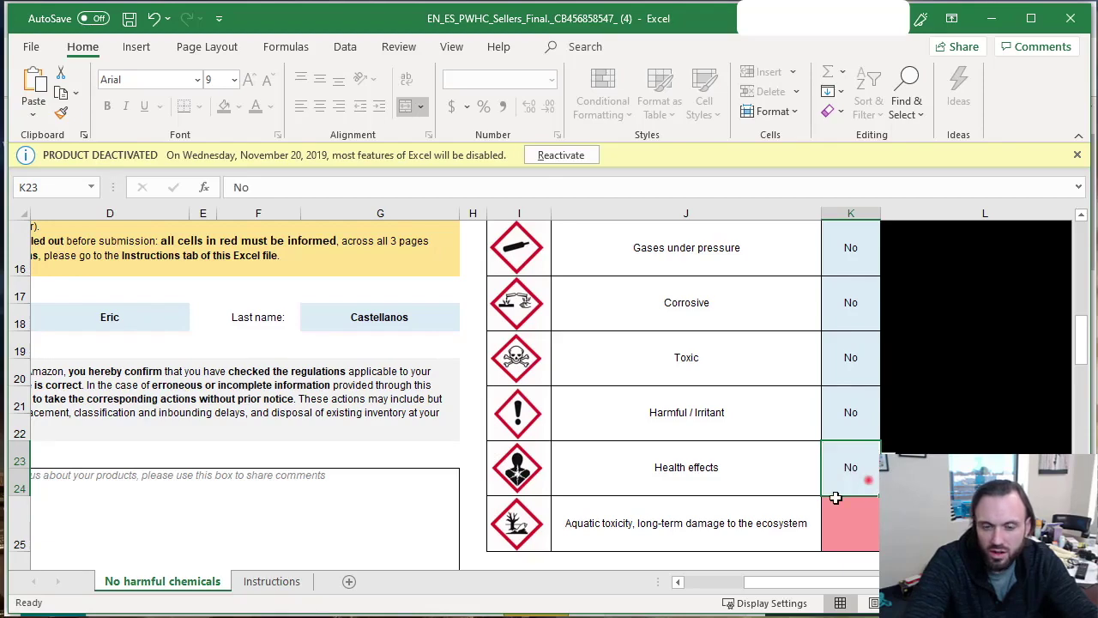
pyautogui.scroll(-1, 836, 498)
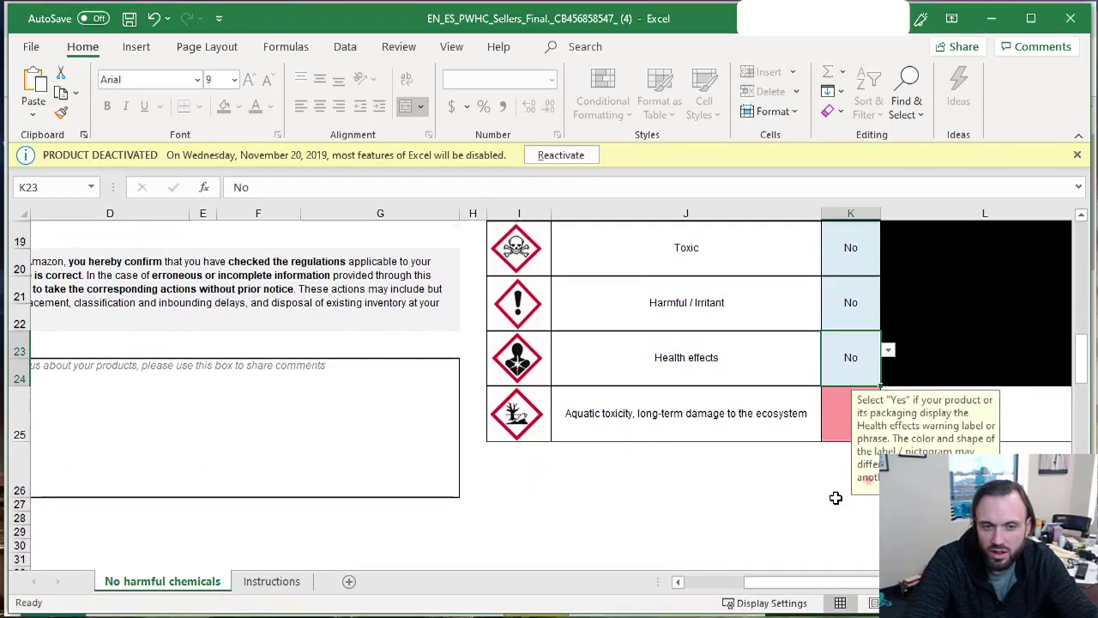
pyautogui.click(845, 418)
pyautogui.click(887, 432)
pyautogui.click(862, 459)
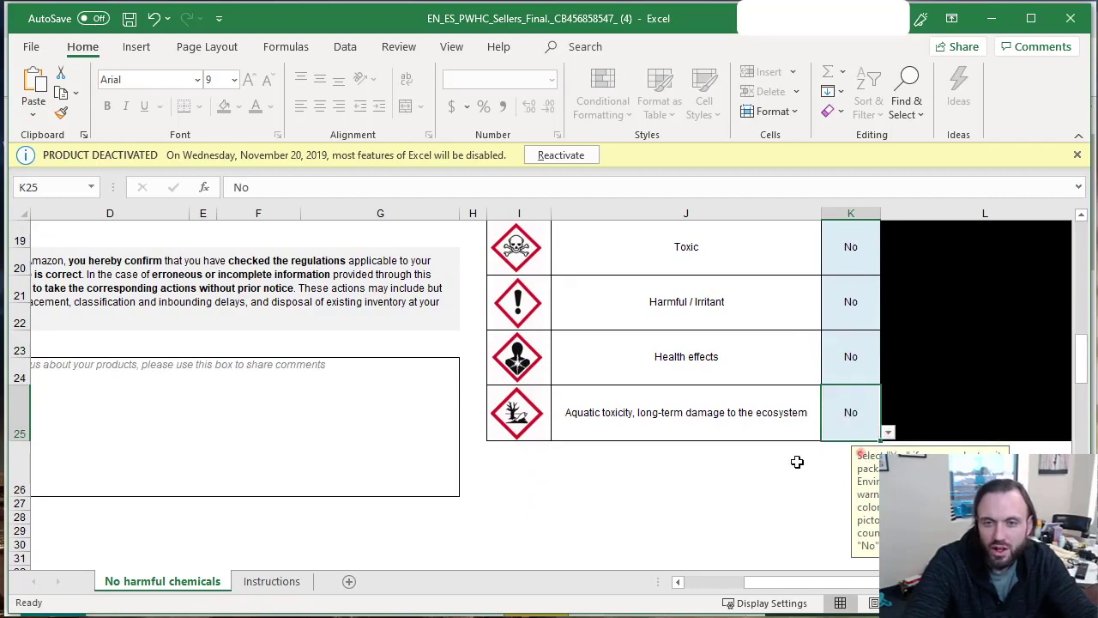
# Start saving the workbook as a copy and create a folder named Hazmats inside a new folder in Downloads
pyautogui.scroll(3, 797, 460)
pyautogui.scroll(1, 797, 462)
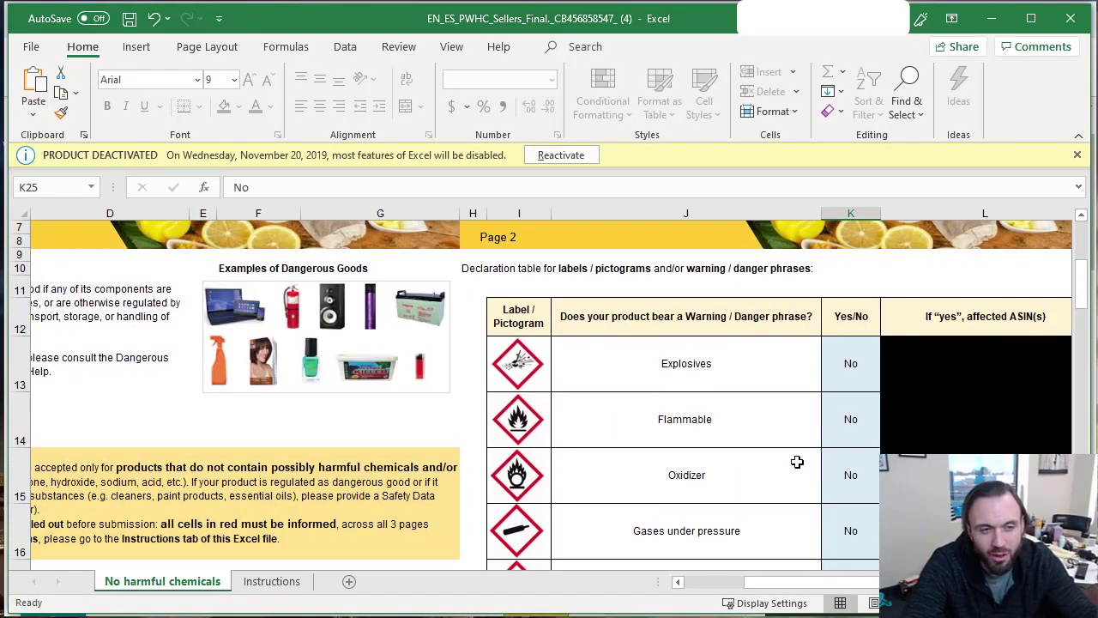
pyautogui.scroll(2, 796, 462)
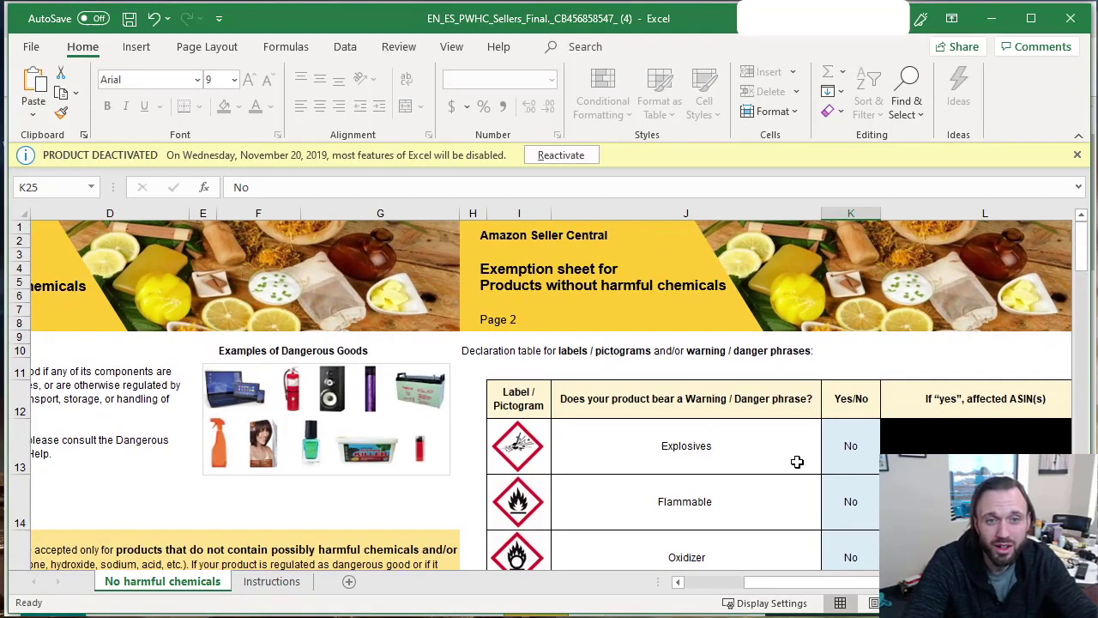
pyautogui.click(30, 48)
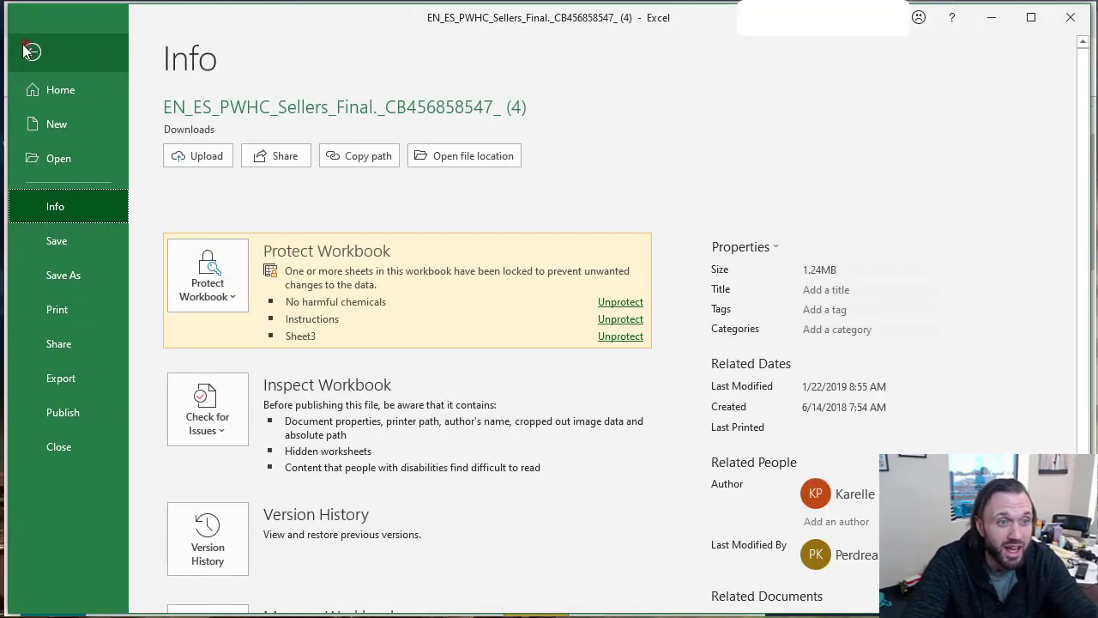
pyautogui.click(66, 279)
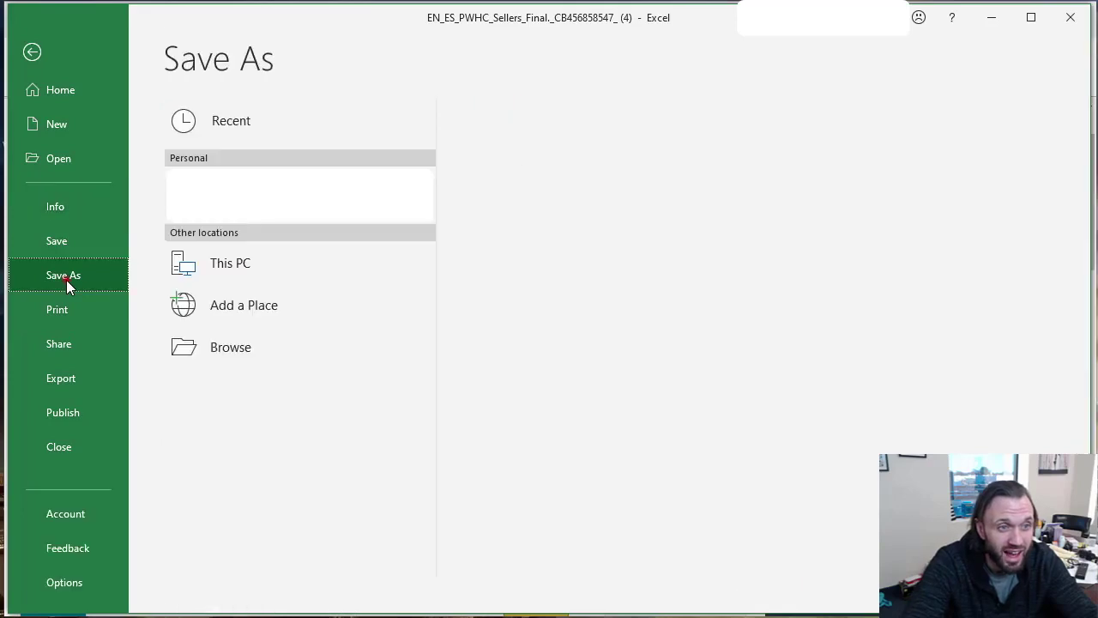
pyautogui.doubleClick(265, 271)
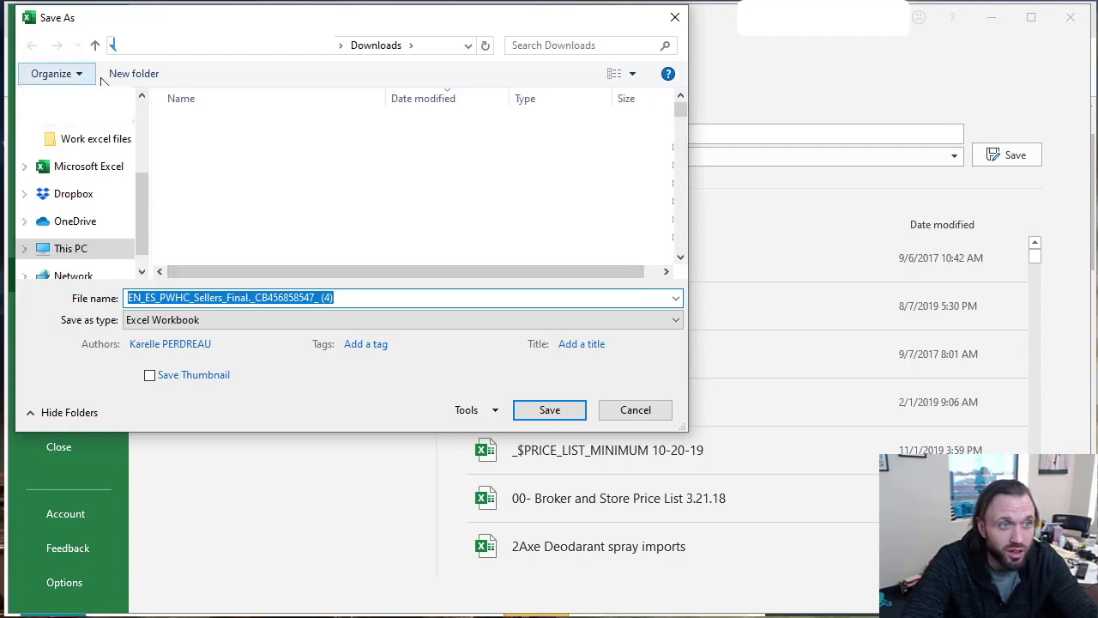
pyautogui.click(135, 77)
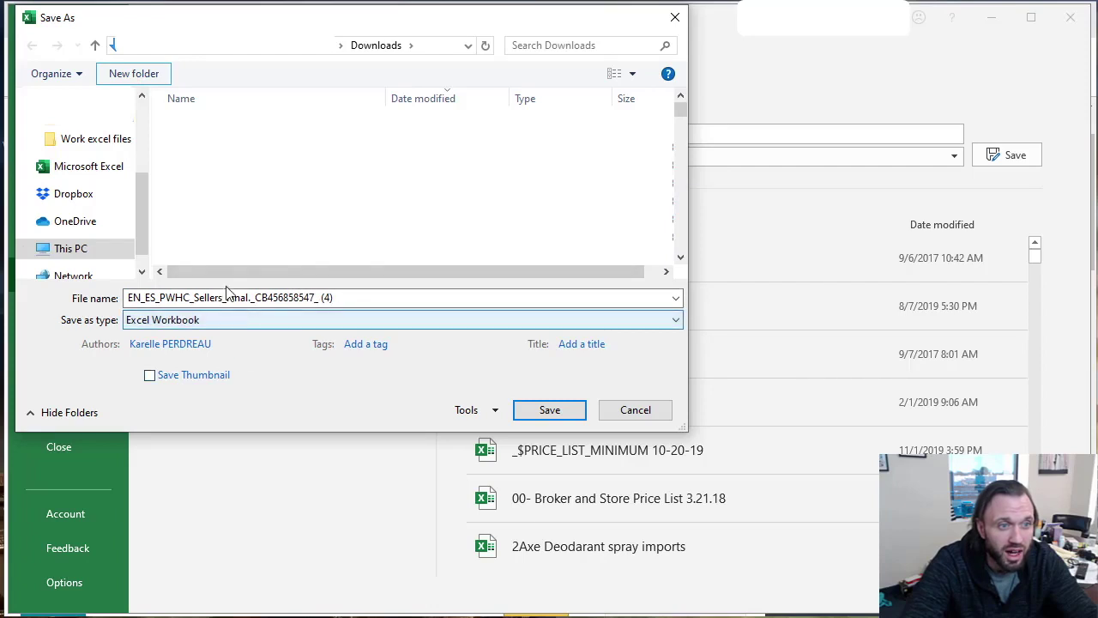
pyautogui.click(161, 79)
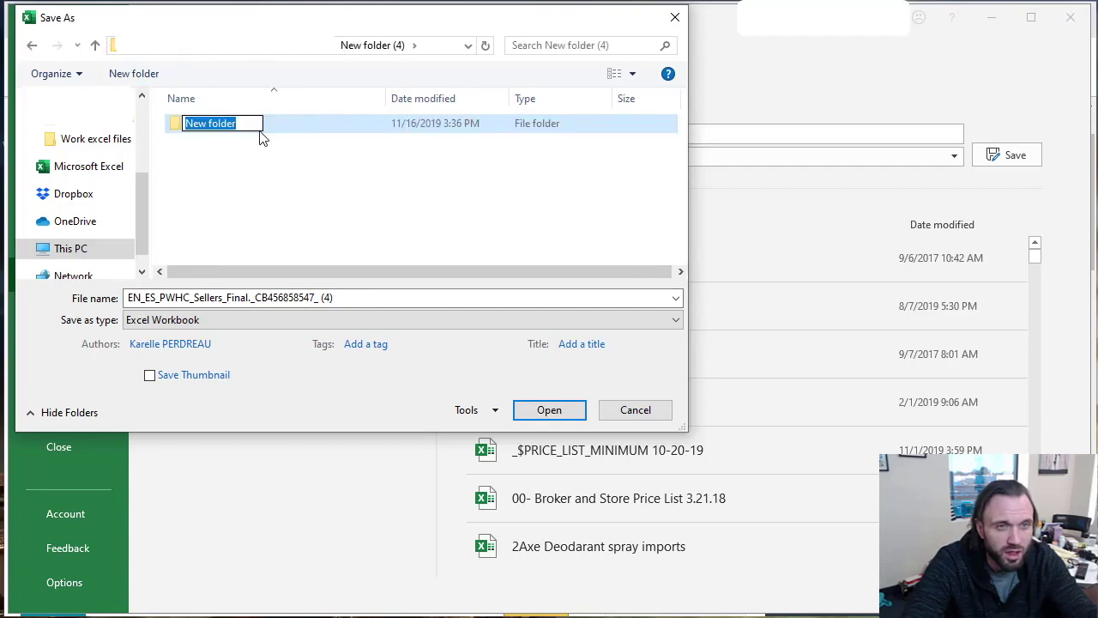
pyautogui.write('Hazmats')
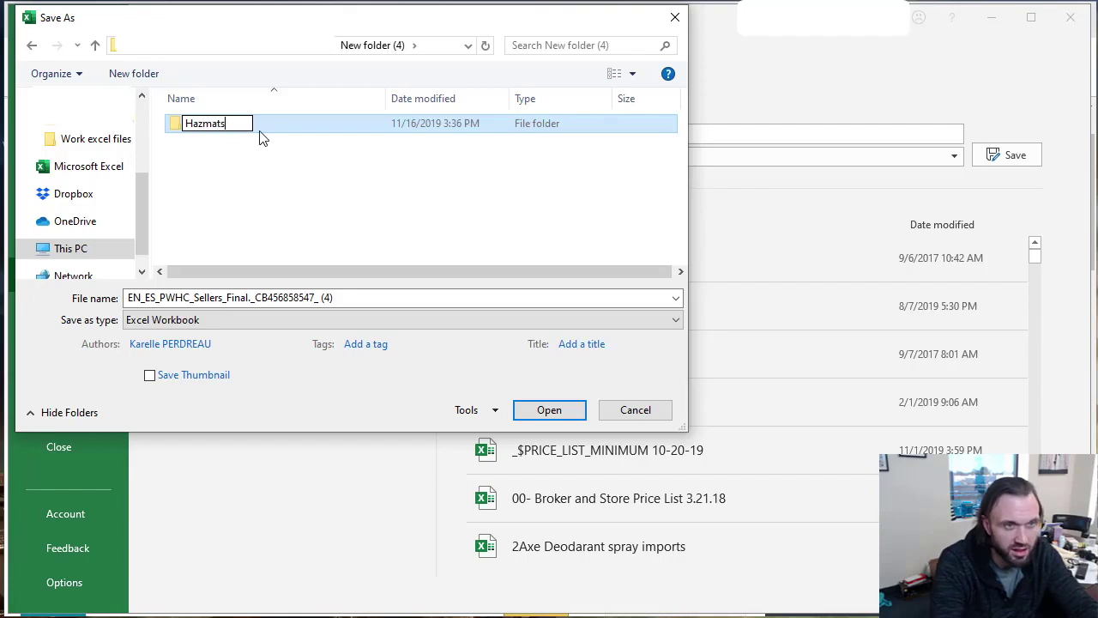
pyautogui.click(323, 214)
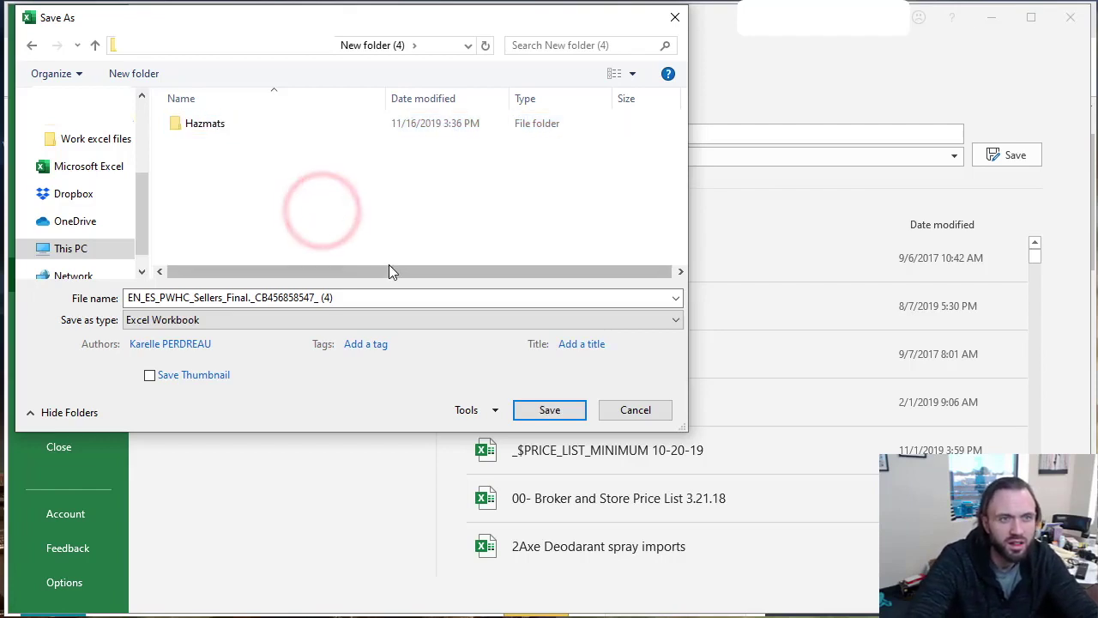
# Save the workbook in the Hazmats folder under the file name Hazmat template 11-16-19
pyautogui.doubleClick(222, 124)
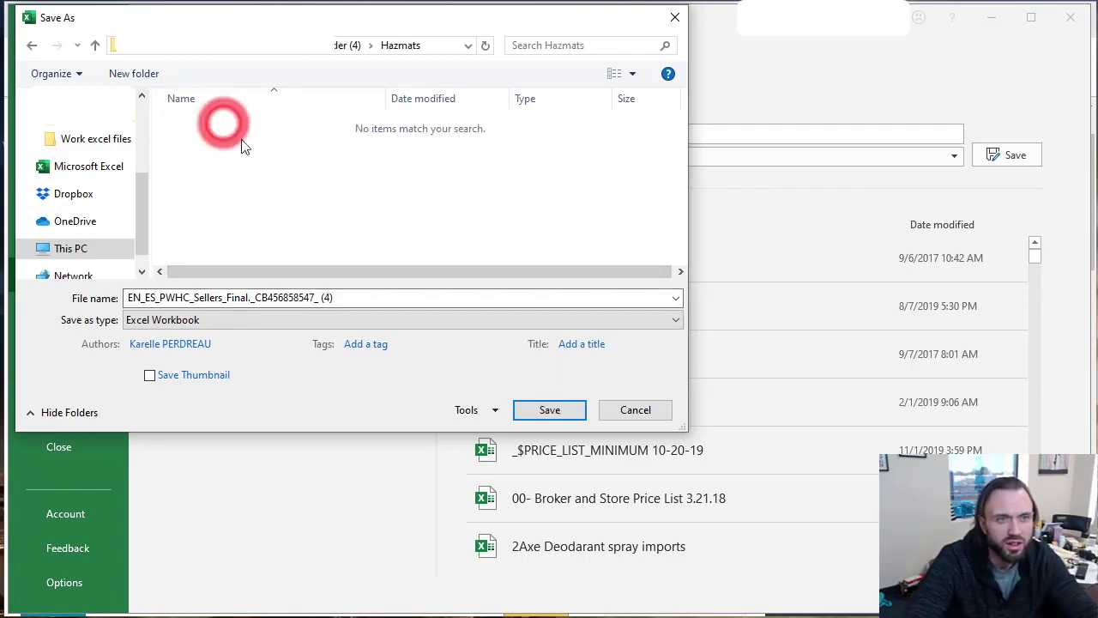
pyautogui.click(366, 297)
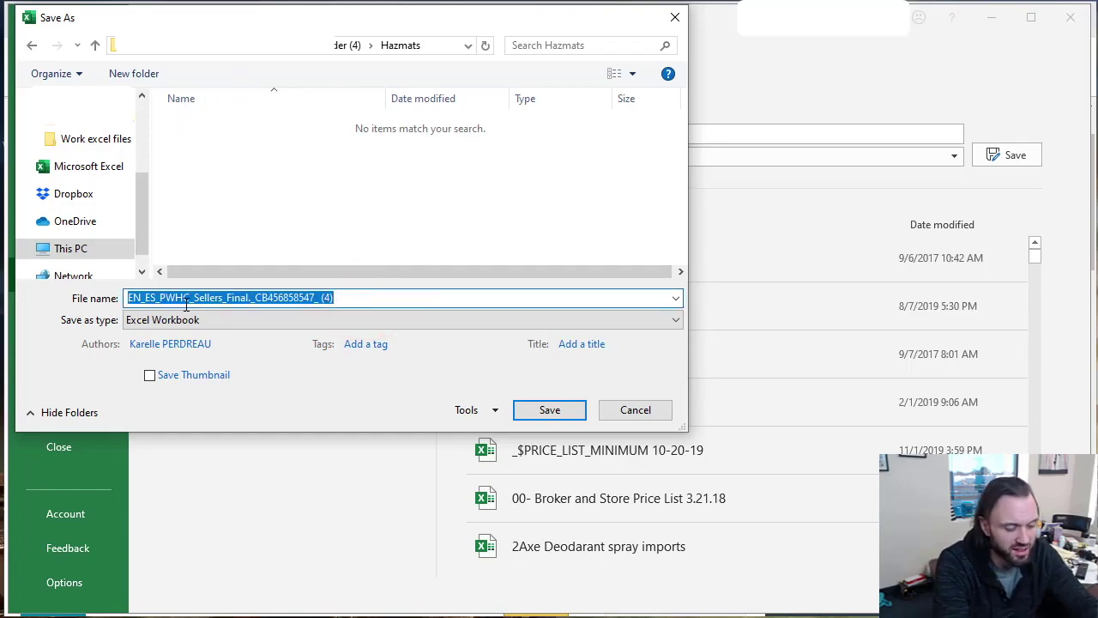
pyautogui.write('Hazmat template 11-16-19')
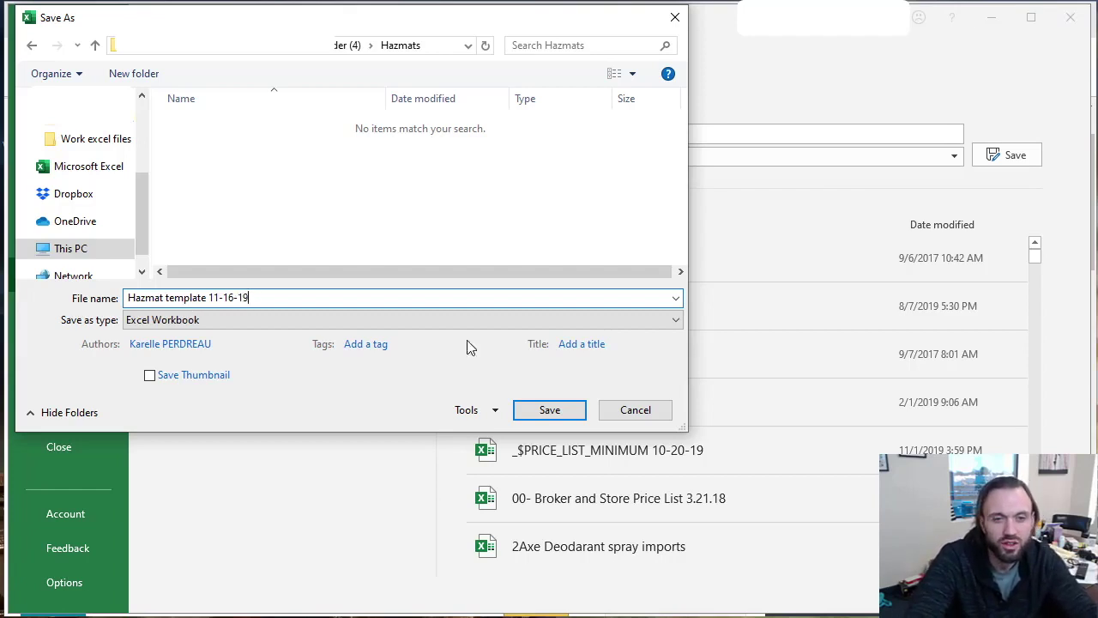
pyautogui.click(550, 410)
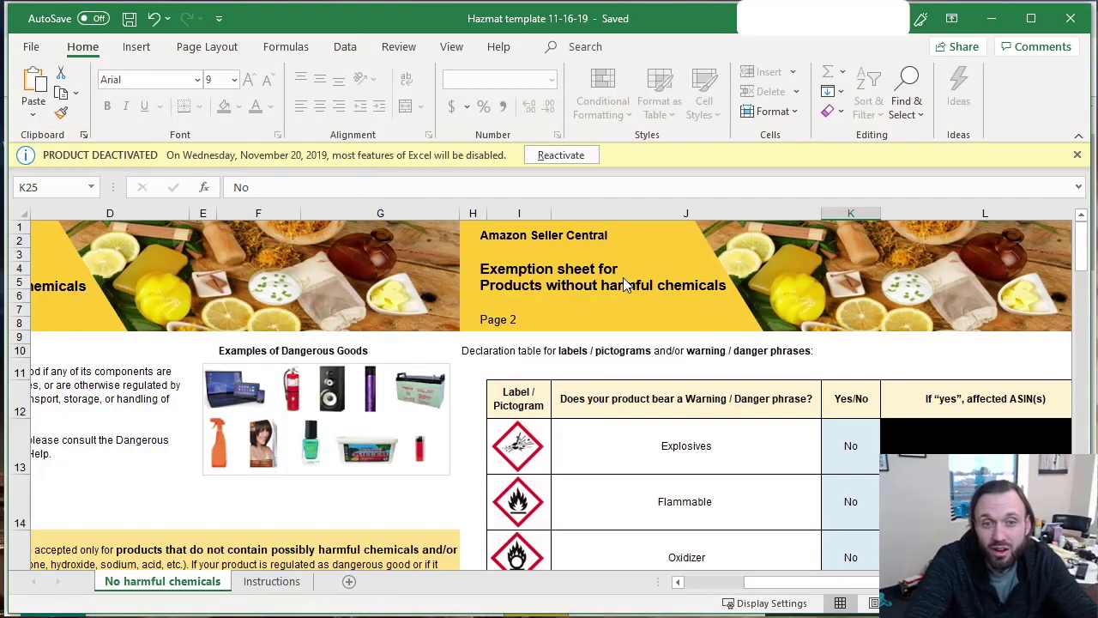
# Review the page 2 answers and the page 3 product declaration table, and switch to the Clearasil product page in the browser
pyautogui.scroll(-5, 766, 343)
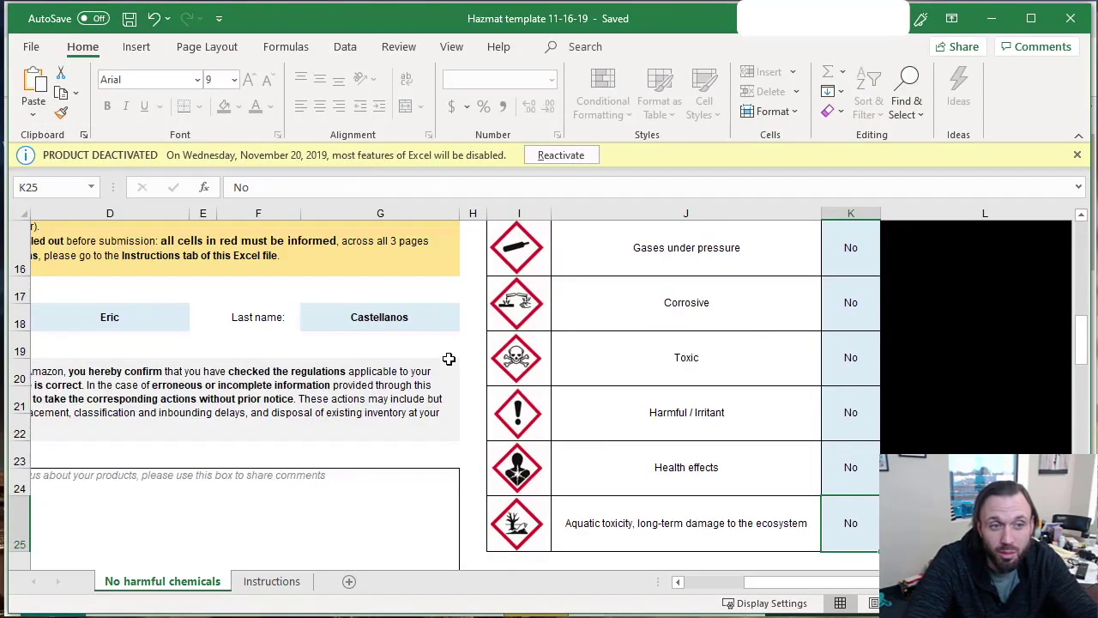
pyautogui.scroll(2, 686, 353)
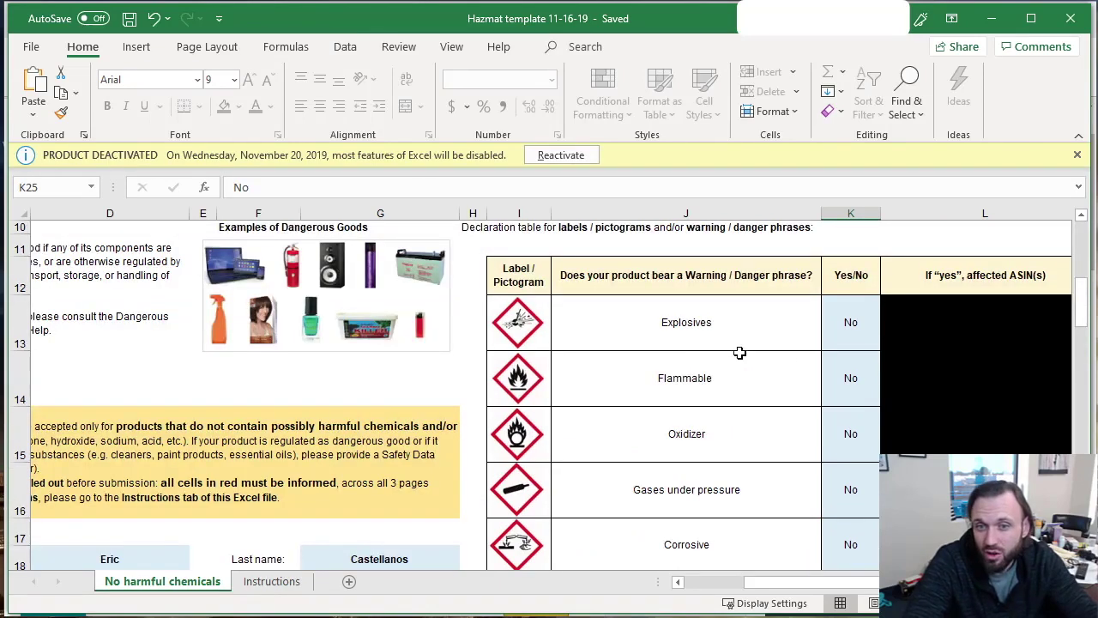
pyautogui.scroll(-4, 867, 329)
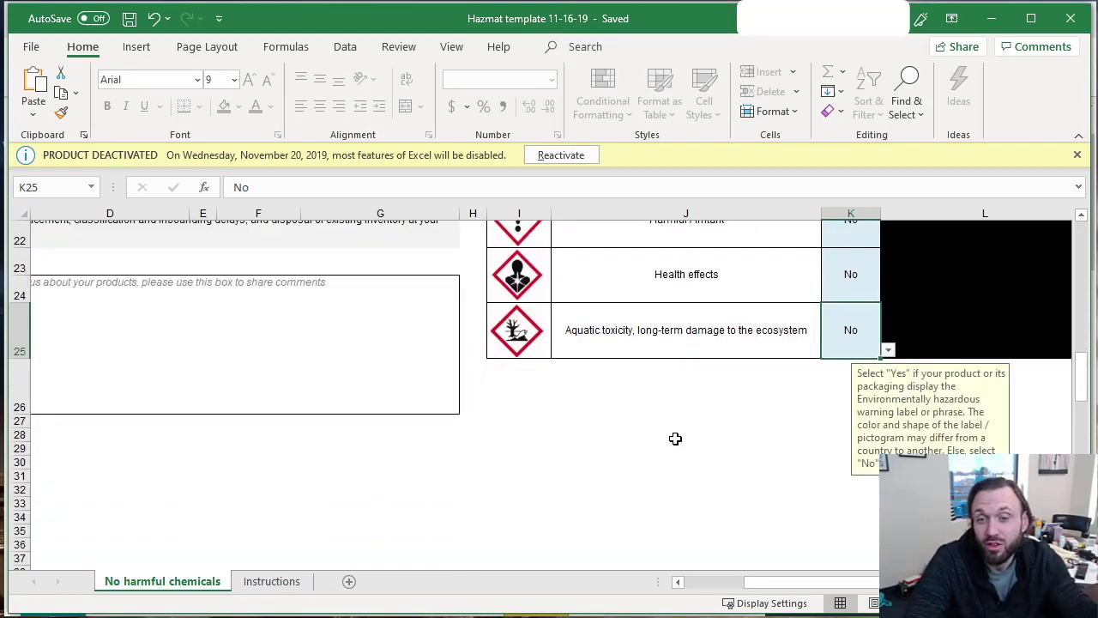
pyautogui.scroll(6, 675, 438)
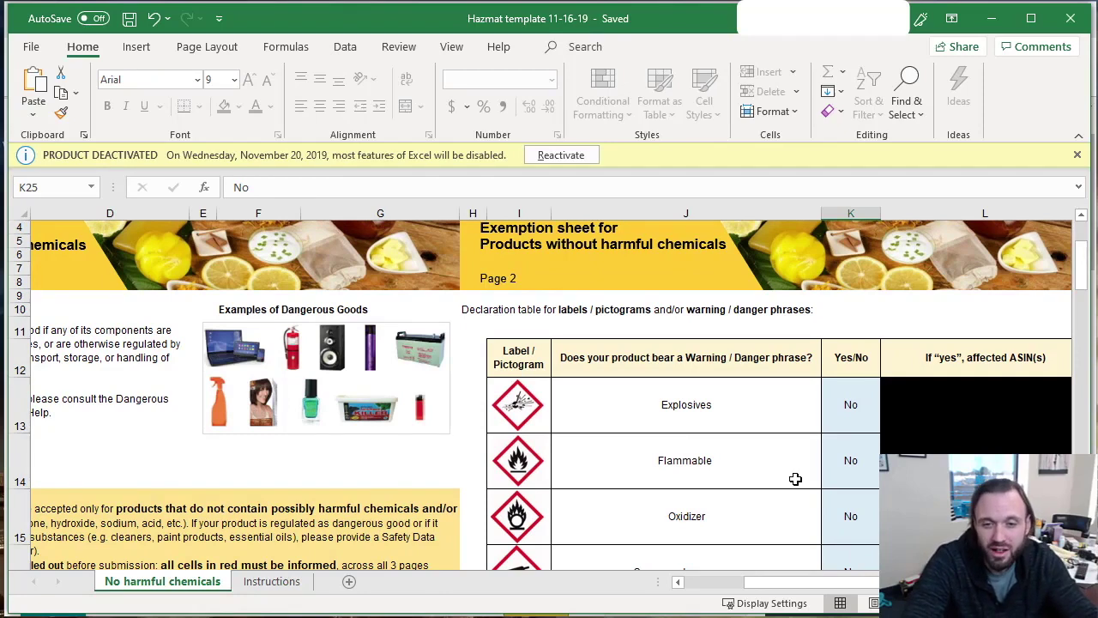
pyautogui.moveTo(873, 582); pyautogui.dragTo(980, 581)
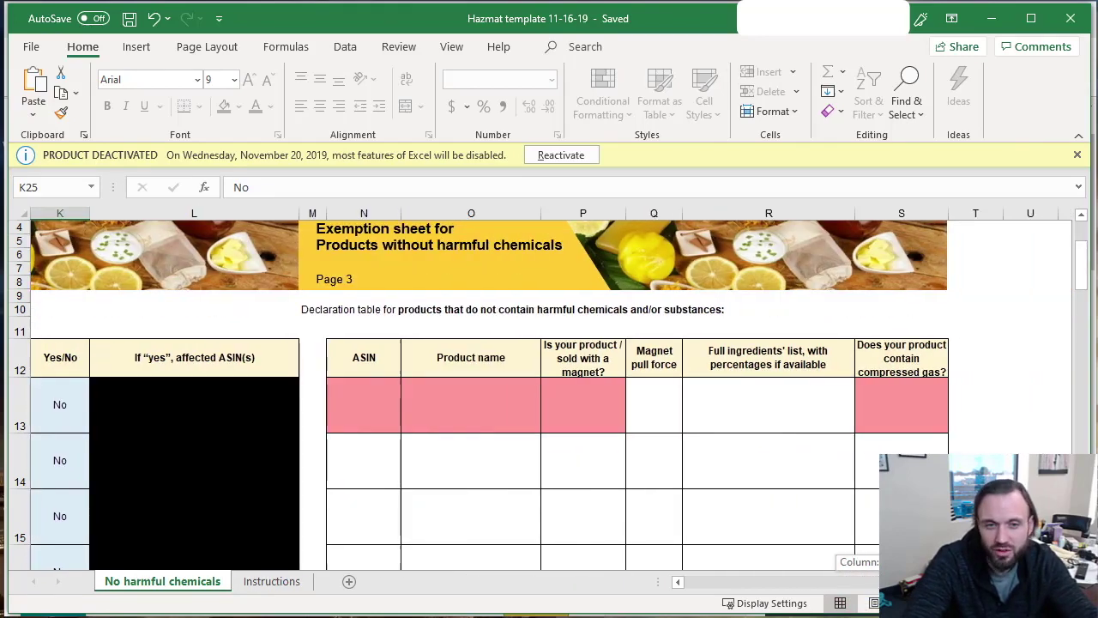
pyautogui.scroll(-1, 724, 432)
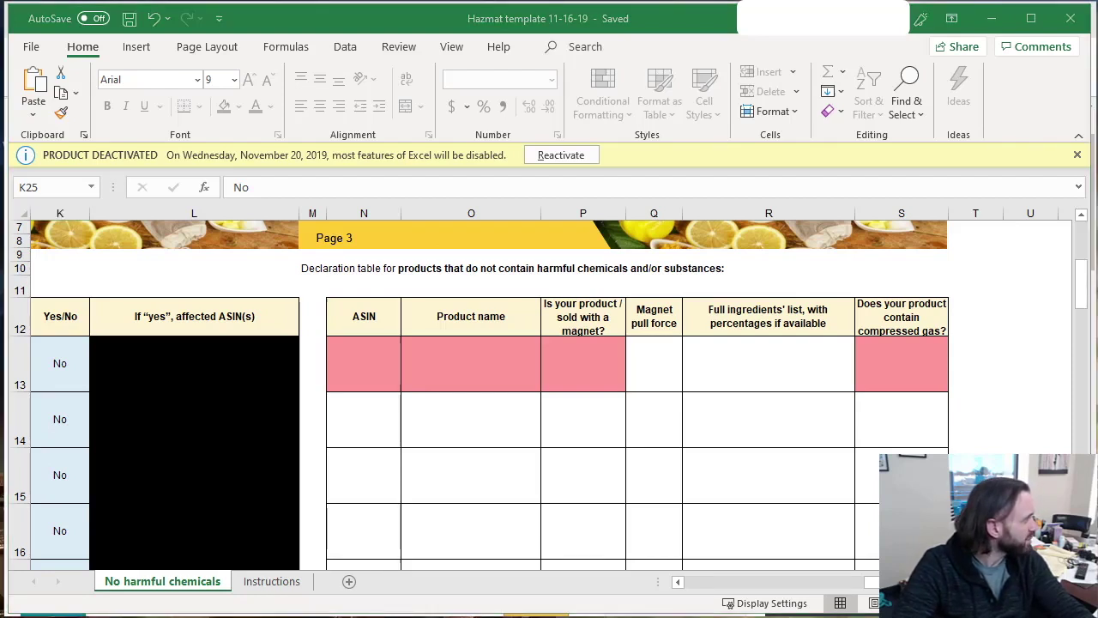
pyautogui.hotkey('alt', 'Tab')
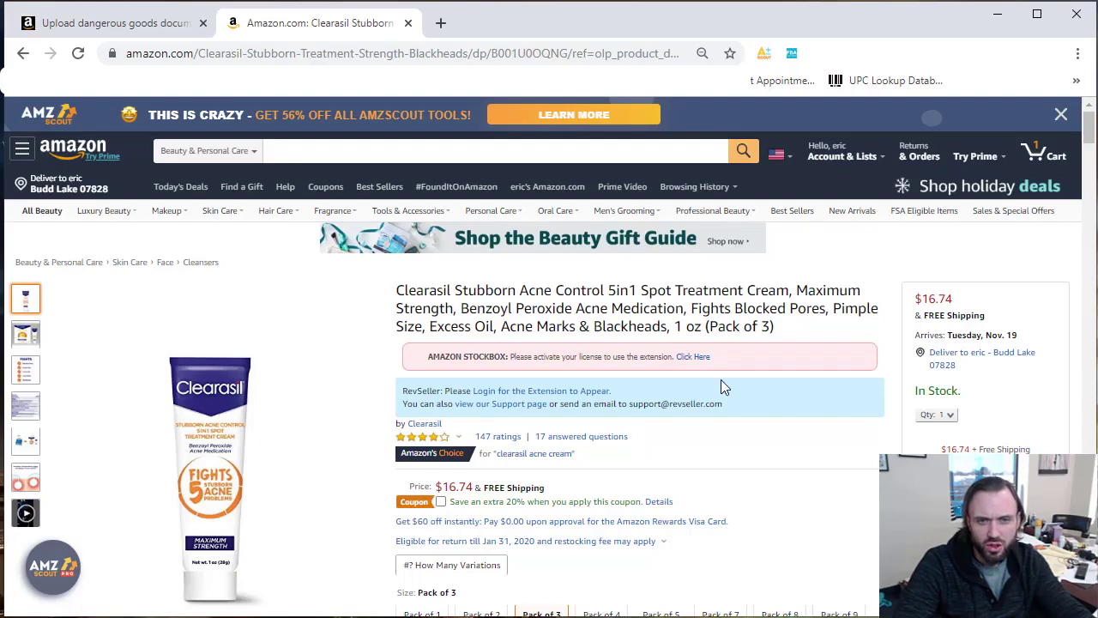
pyautogui.scroll(-1, 722, 386)
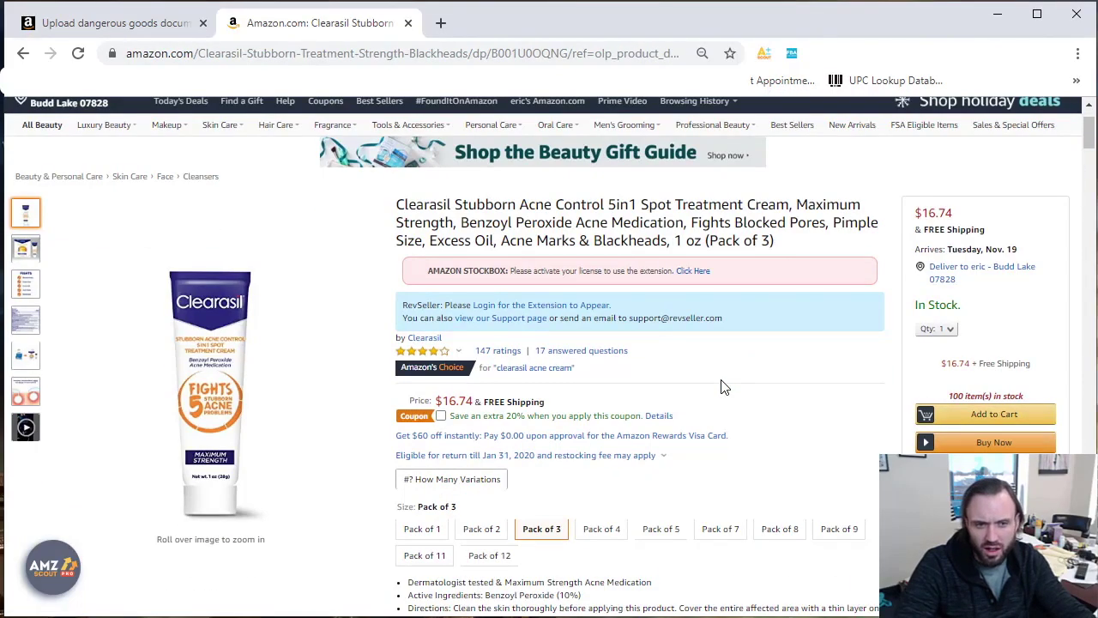
pyautogui.scroll(-1, 722, 386)
pyautogui.click(752, 53)
pyautogui.click(761, 55)
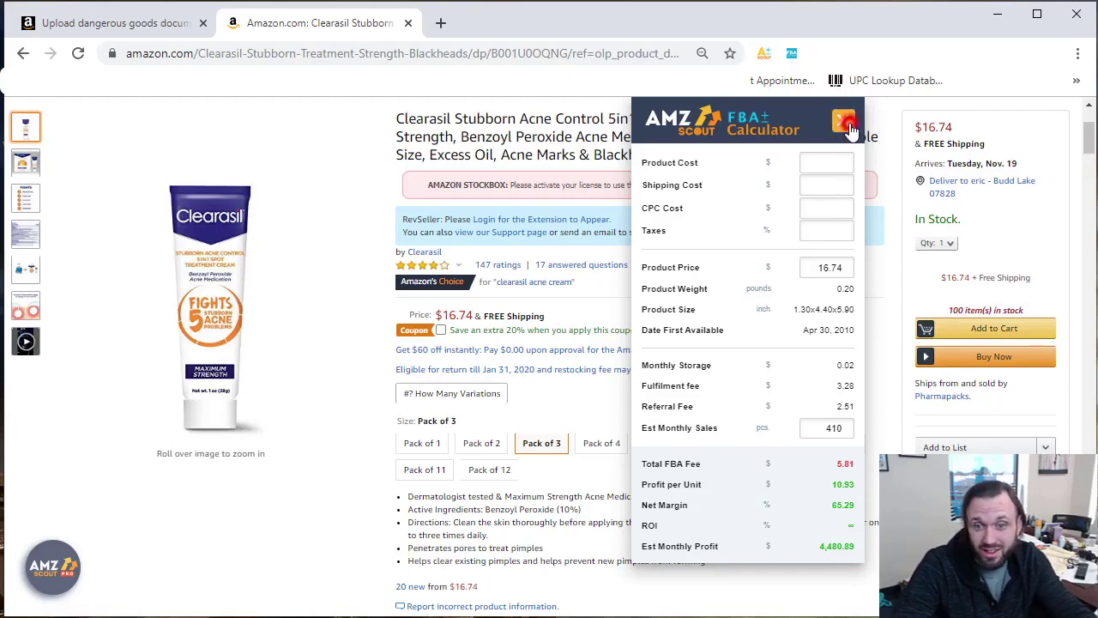
pyautogui.click(847, 121)
# Calculate the Clearasil product's net profitability in the Amazon FBA calculator with product price 16.74 and product cost 9.00
pyautogui.click(791, 53)
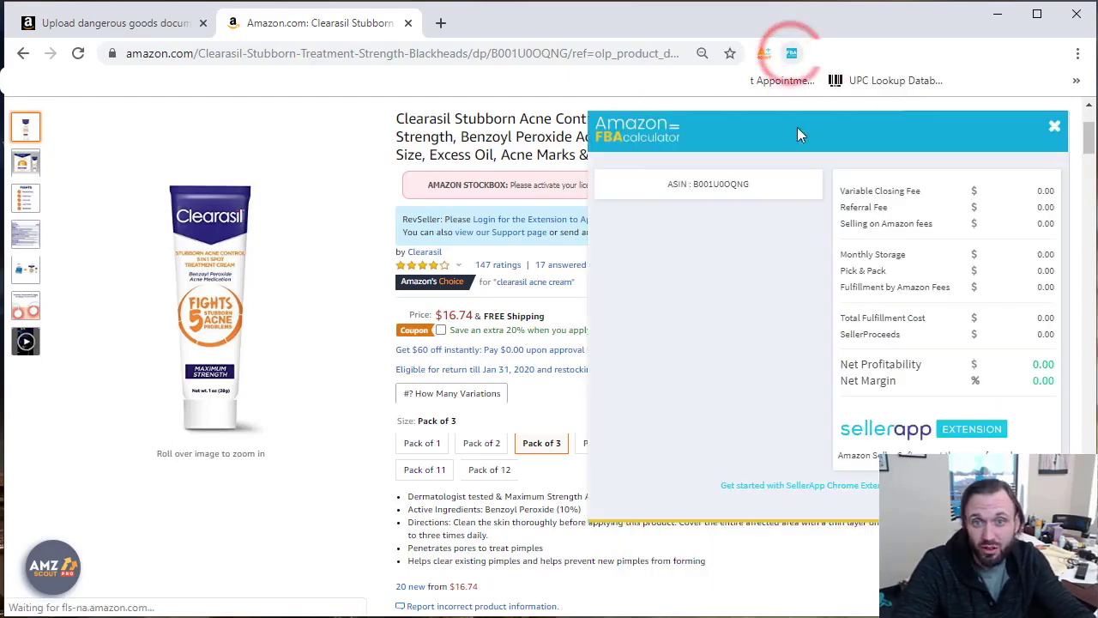
pyautogui.click(659, 355)
pyautogui.write('16.74')
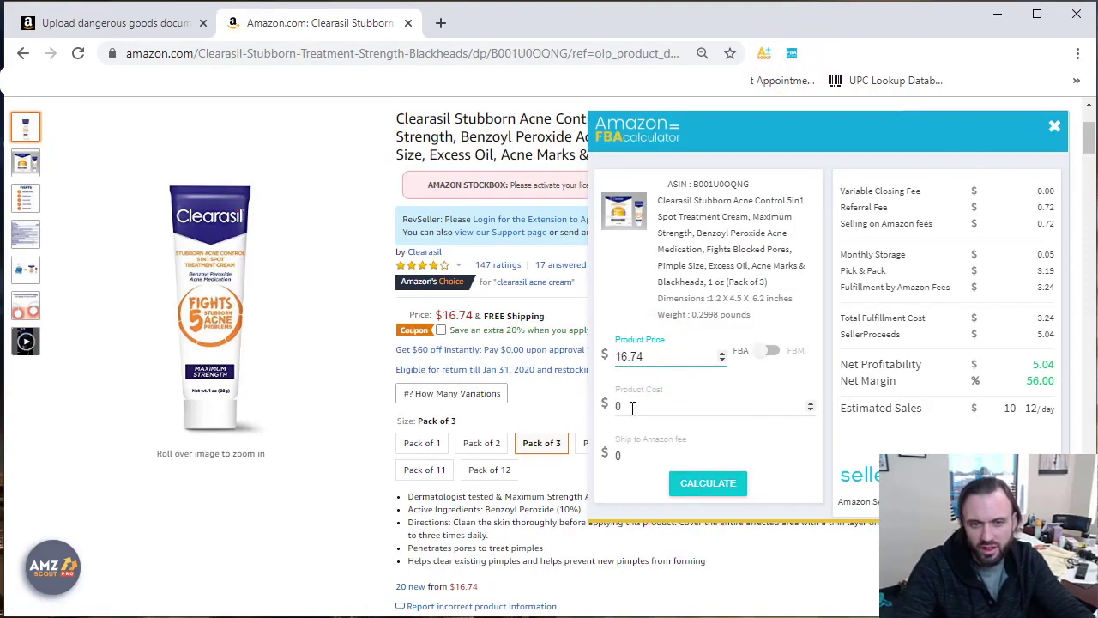
pyautogui.click(627, 406)
pyautogui.write('9.00')
pyautogui.click(706, 482)
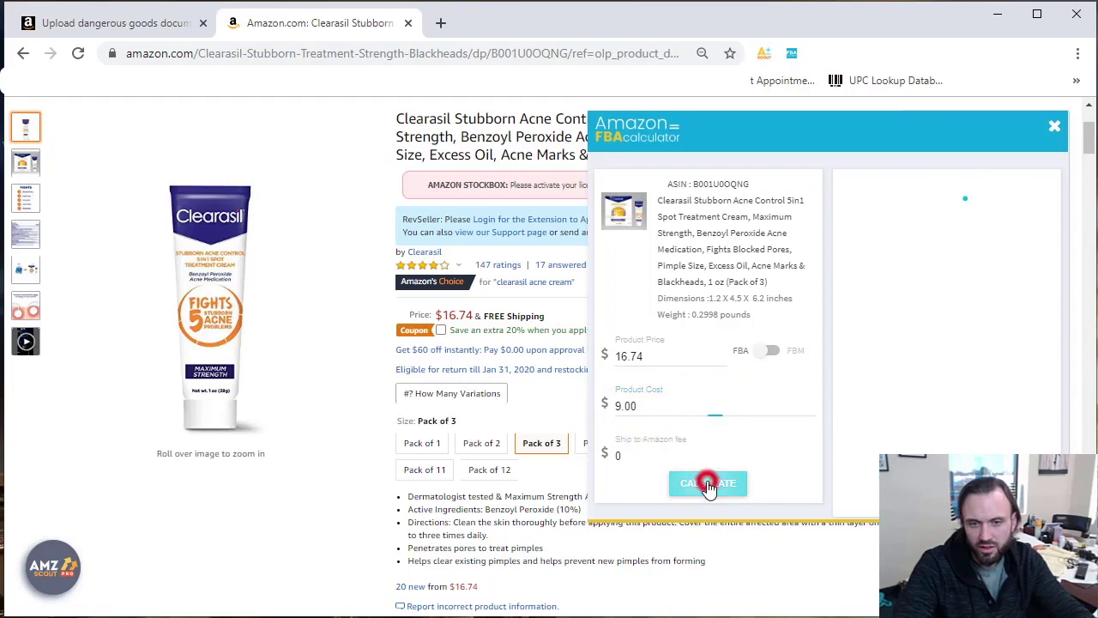
pyautogui.moveTo(1028, 362); pyautogui.dragTo(1052, 362)
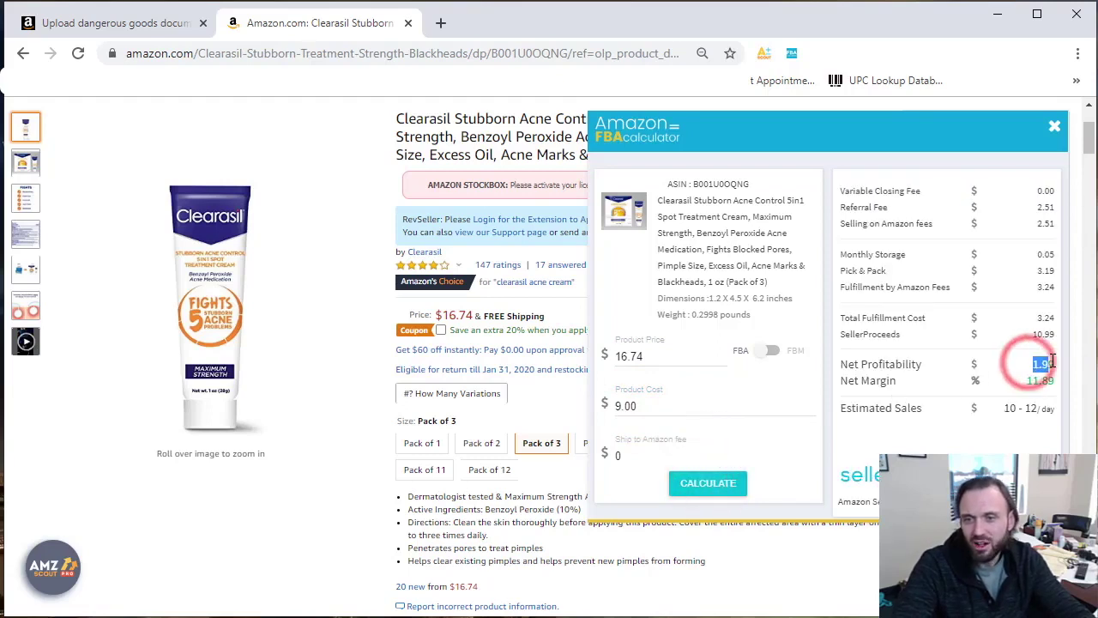
# Recalculate the net profitability with the product cost set to 7.50
pyautogui.click(653, 406)
pyautogui.doubleClick(653, 406)
pyautogui.write('7')
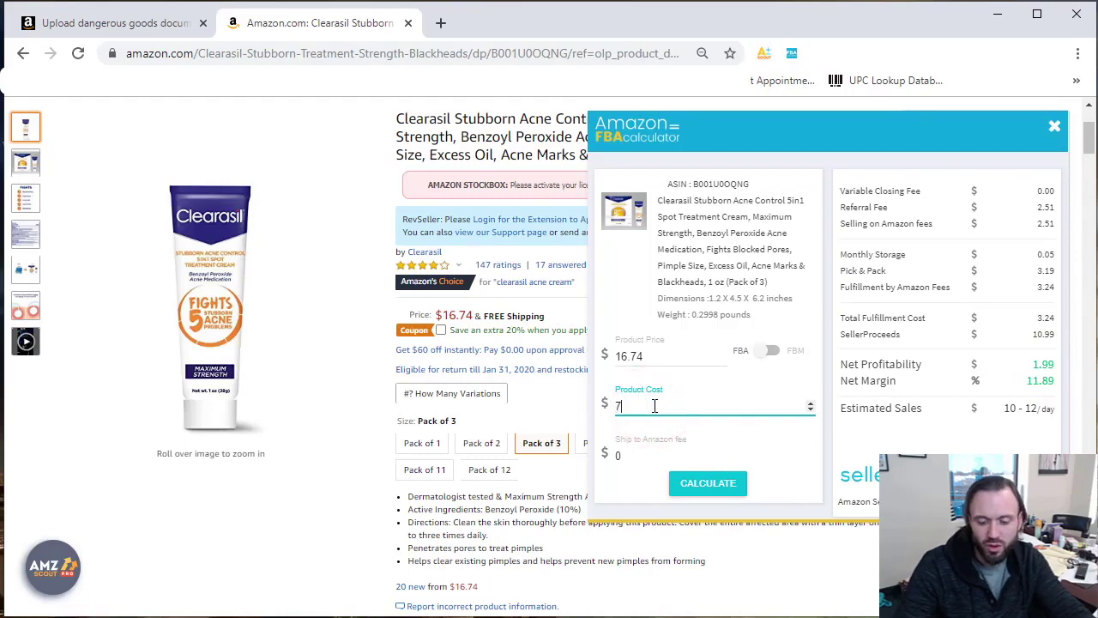
pyautogui.click(709, 483)
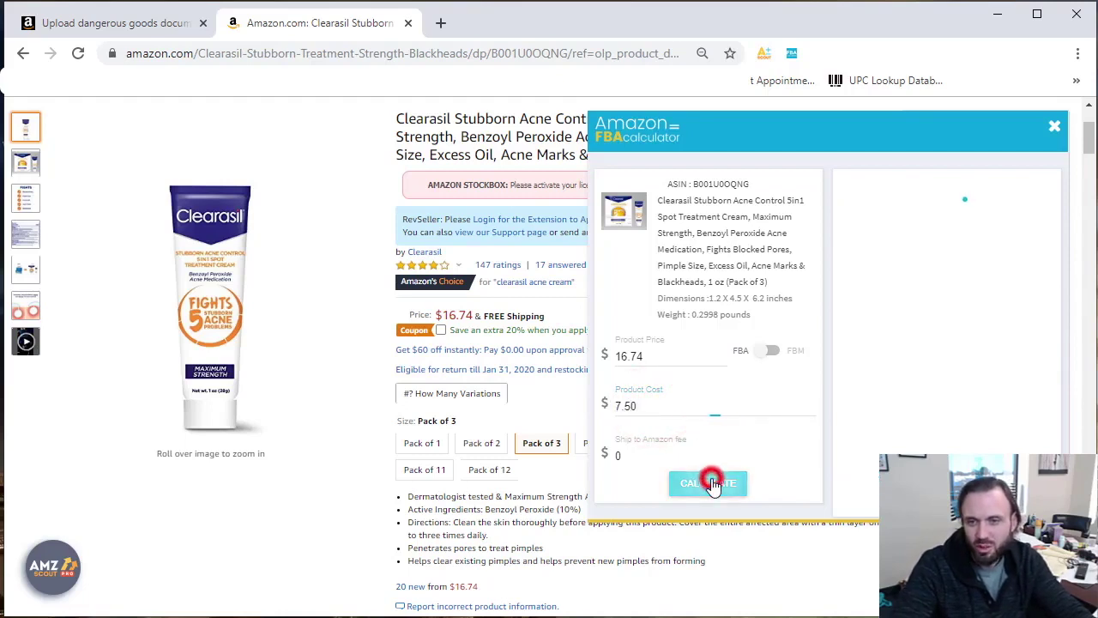
pyautogui.moveTo(1025, 369); pyautogui.dragTo(1064, 370)
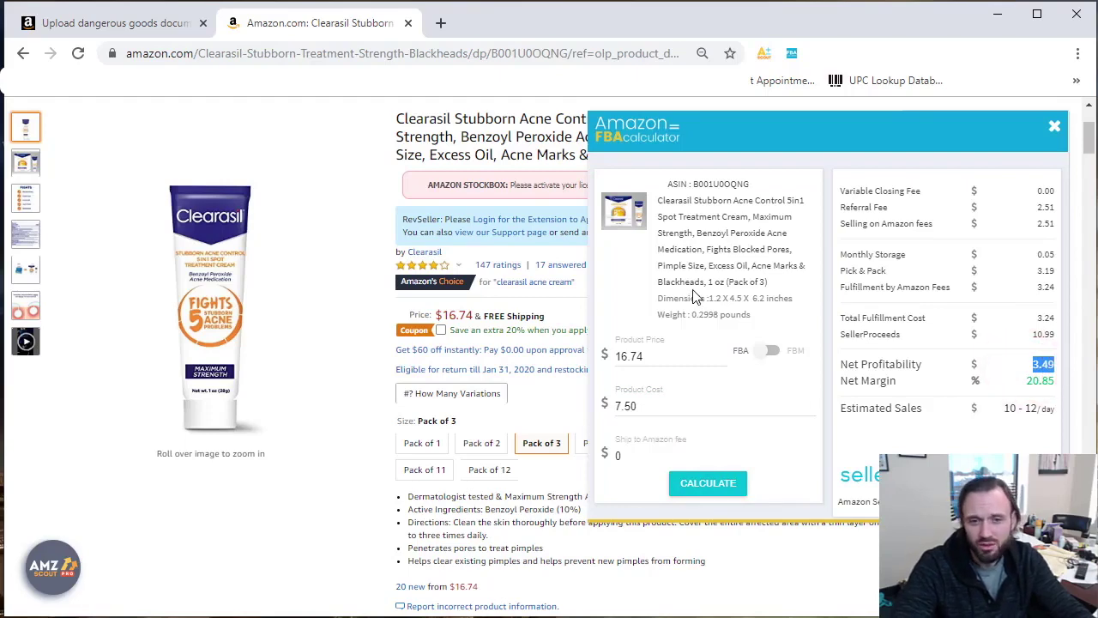
# Close the FBA calculator and examine the product's price history graph over a one-year range
pyautogui.scroll(-5, 483, 383)
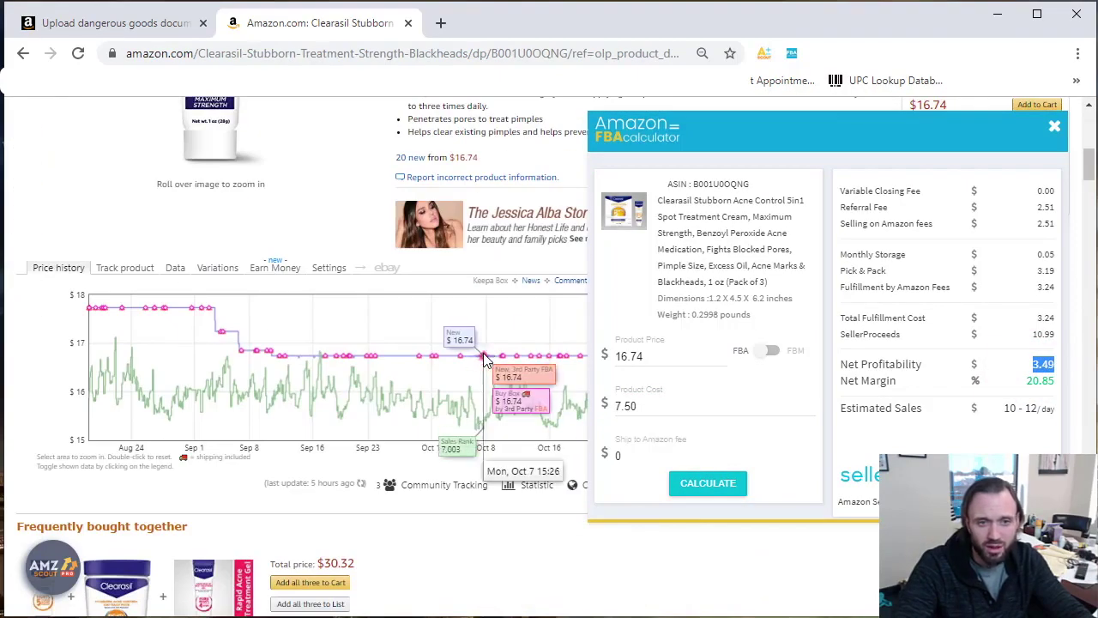
pyautogui.click(1055, 125)
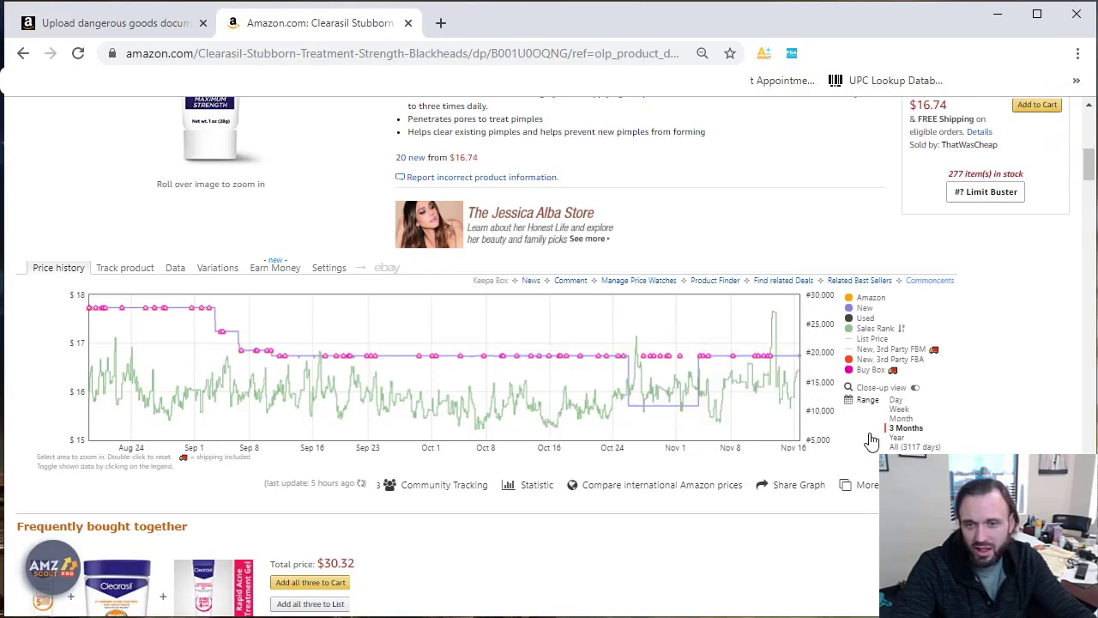
pyautogui.click(899, 439)
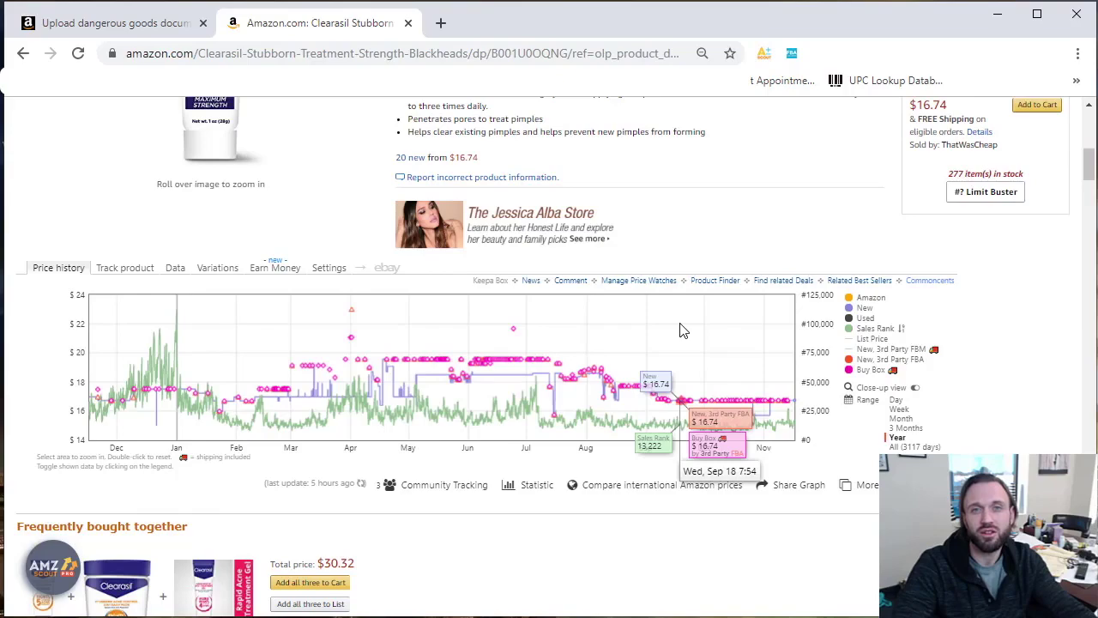
pyautogui.scroll(3, 682, 331)
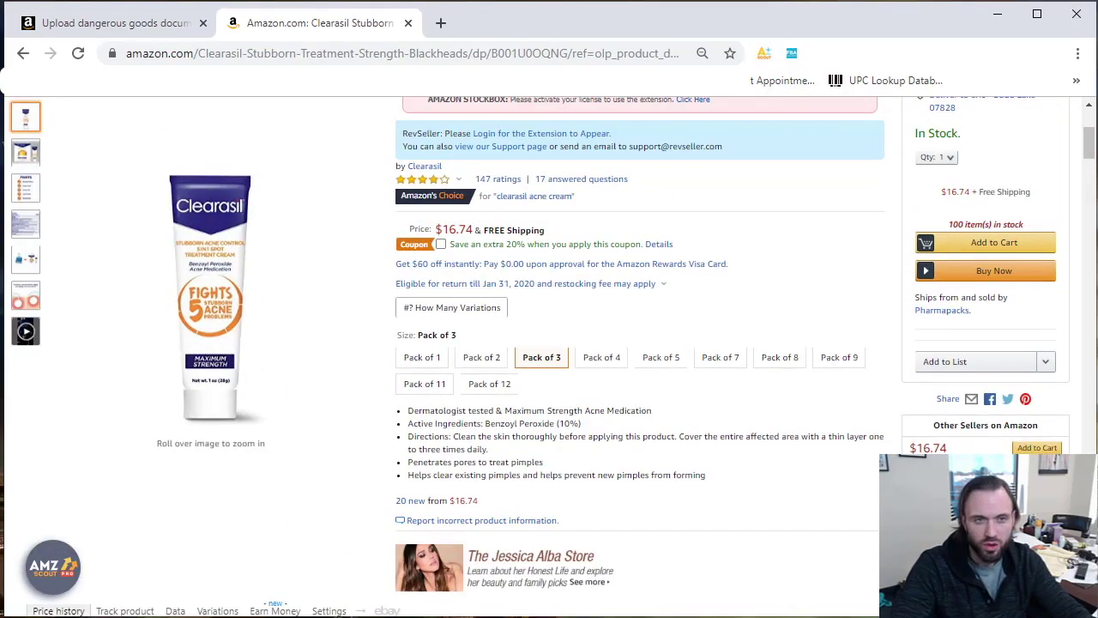
pyautogui.scroll(3, 775, 517)
# Copy the ASIN B001U0OQNG from the product page's address into cell N13 of the Excel declaration table
pyautogui.hotkey('alt', 'Tab')
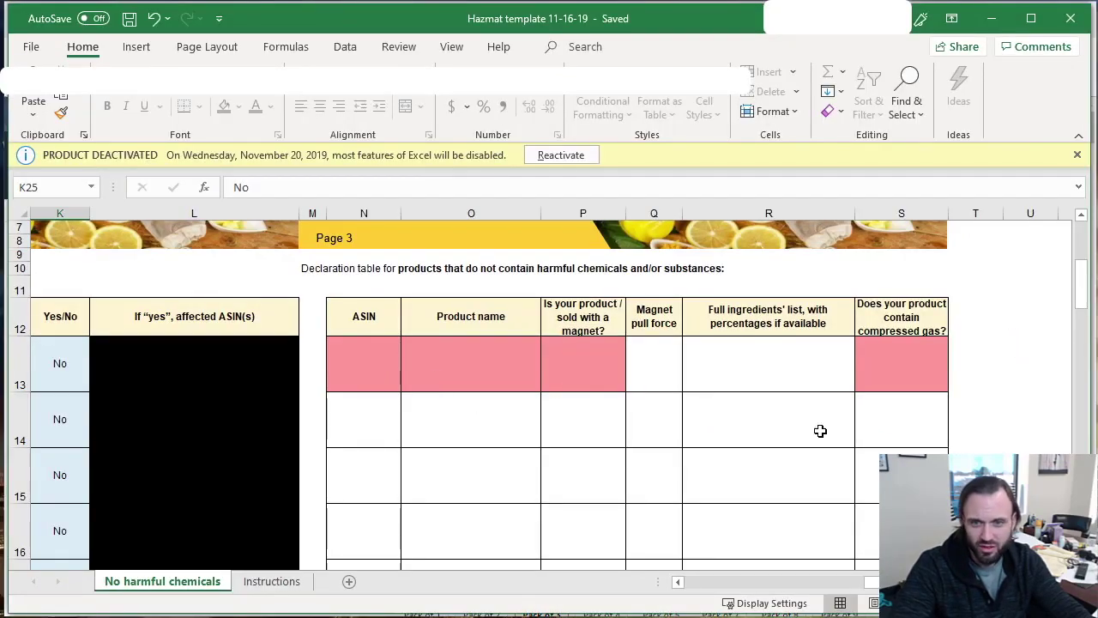
pyautogui.click(1000, 19)
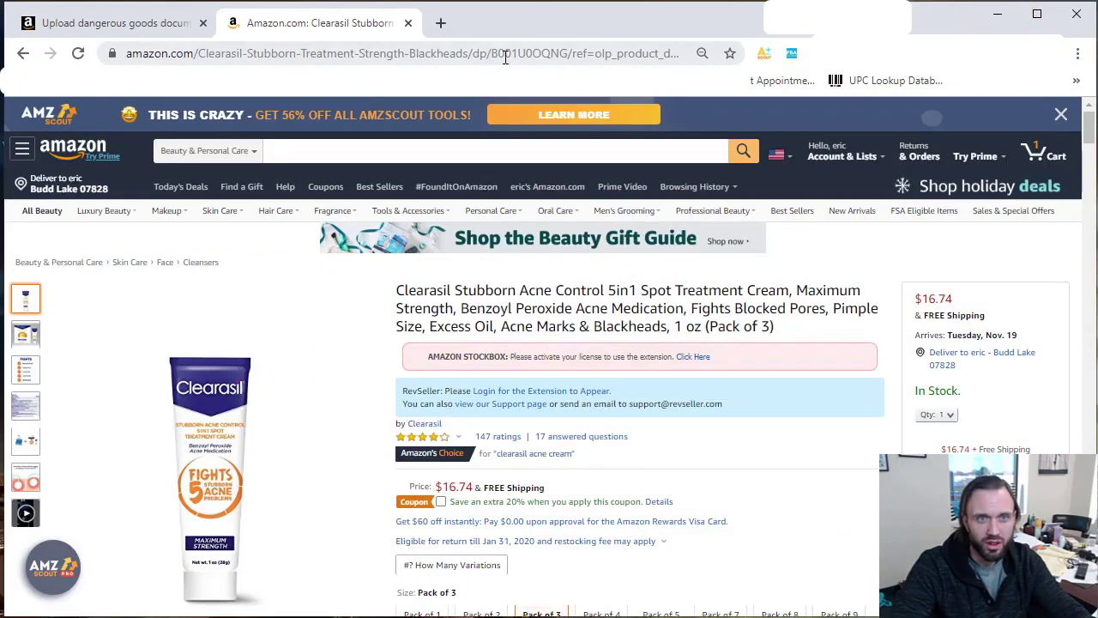
pyautogui.doubleClick(490, 53)
pyautogui.rightClick(596, 54)
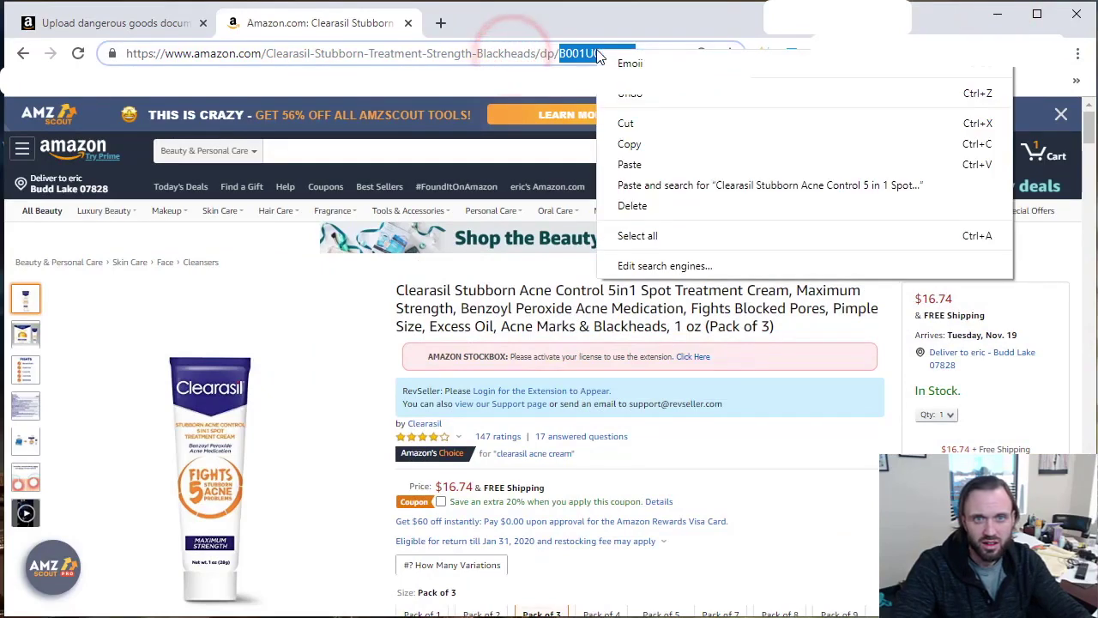
pyautogui.click(676, 145)
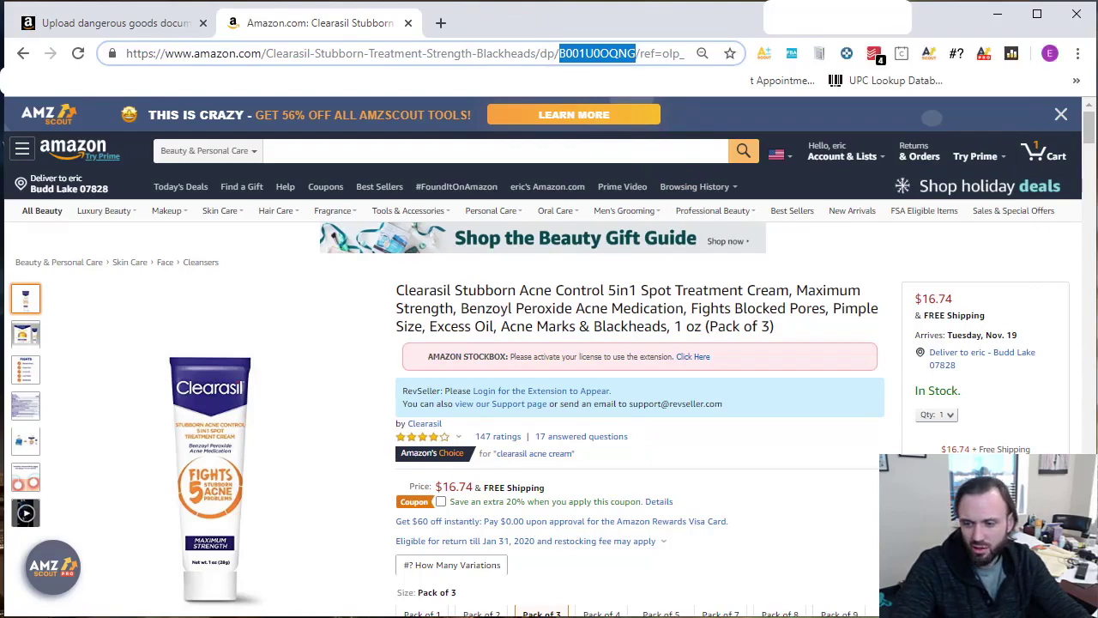
pyautogui.hotkey('alt', 'Tab')
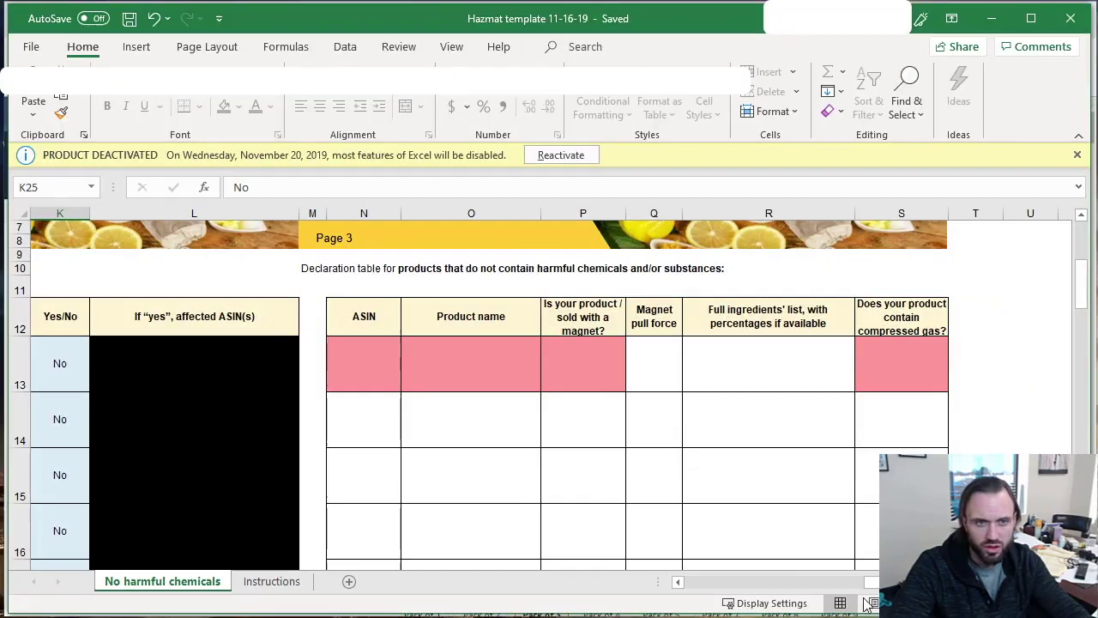
pyautogui.click(364, 384)
pyautogui.rightClick(364, 384)
pyautogui.click(420, 466)
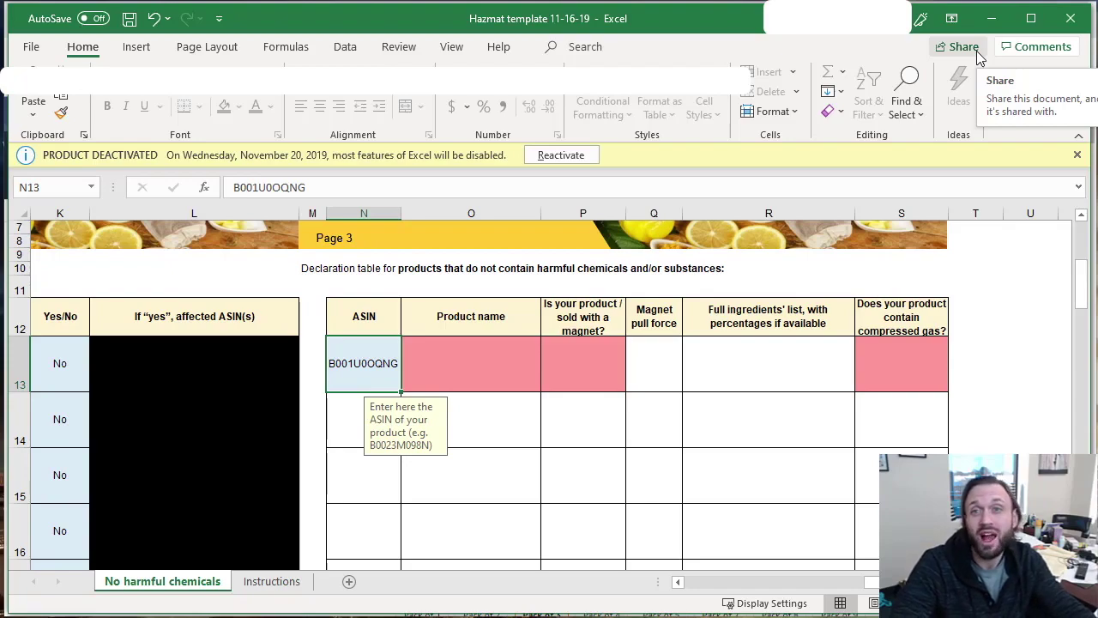
# Copy the full Clearasil product title from the Amazon page into the Product name cell O13 in Excel
pyautogui.hotkey('alt', 'Tab')
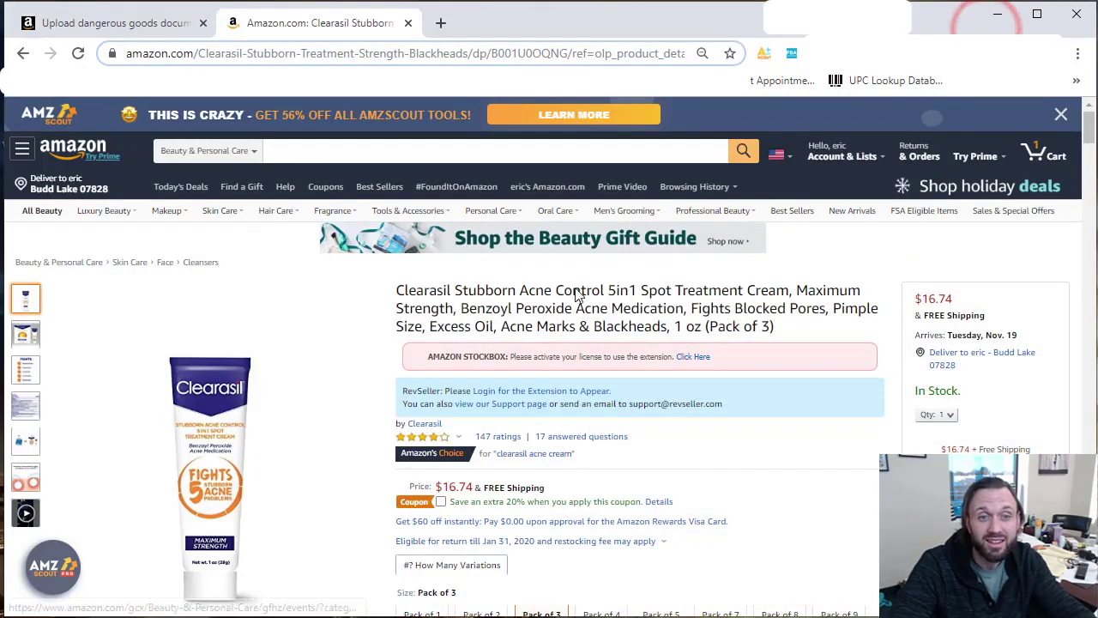
pyautogui.moveTo(396, 292); pyautogui.dragTo(816, 331)
pyautogui.rightClick(676, 311)
pyautogui.click(704, 321)
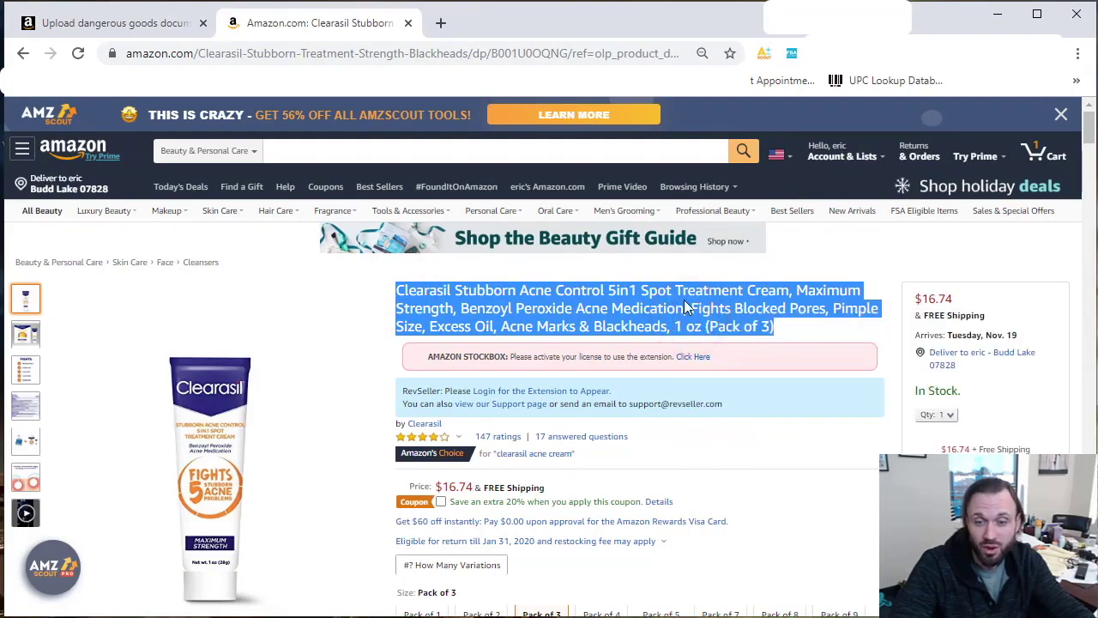
pyautogui.hotkey('alt', 'Tab')
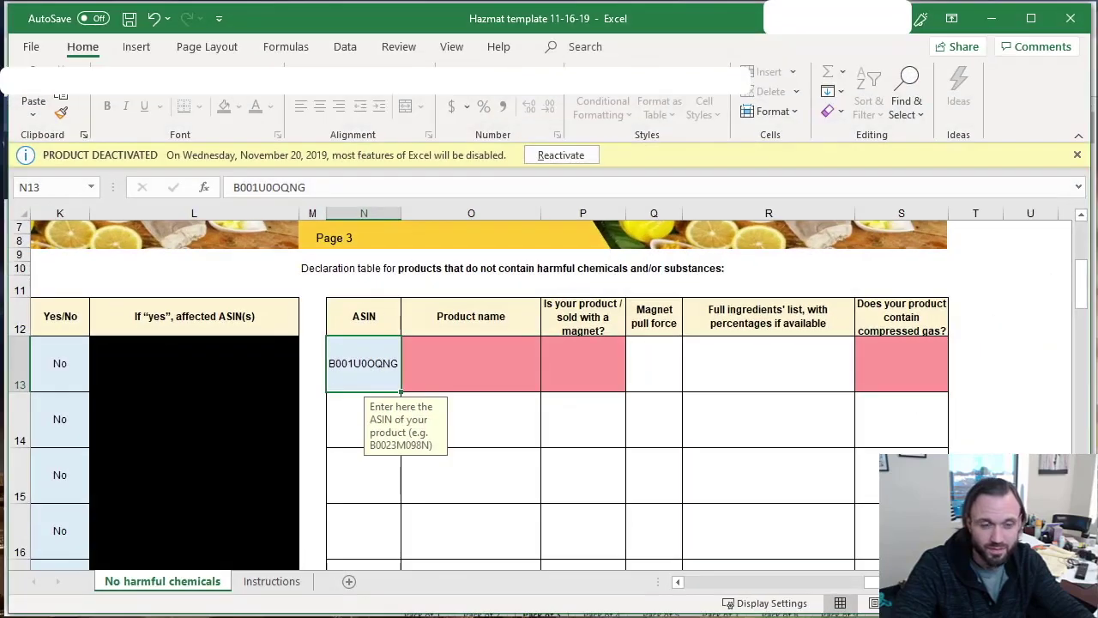
pyautogui.click(436, 363)
pyautogui.rightClick(438, 374)
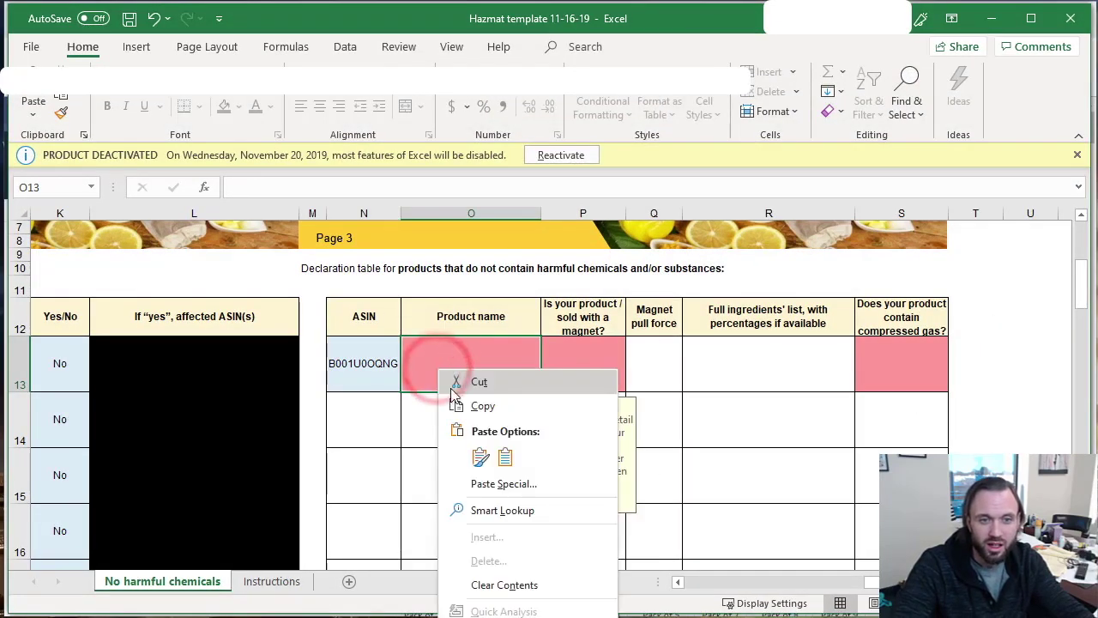
pyautogui.click(479, 457)
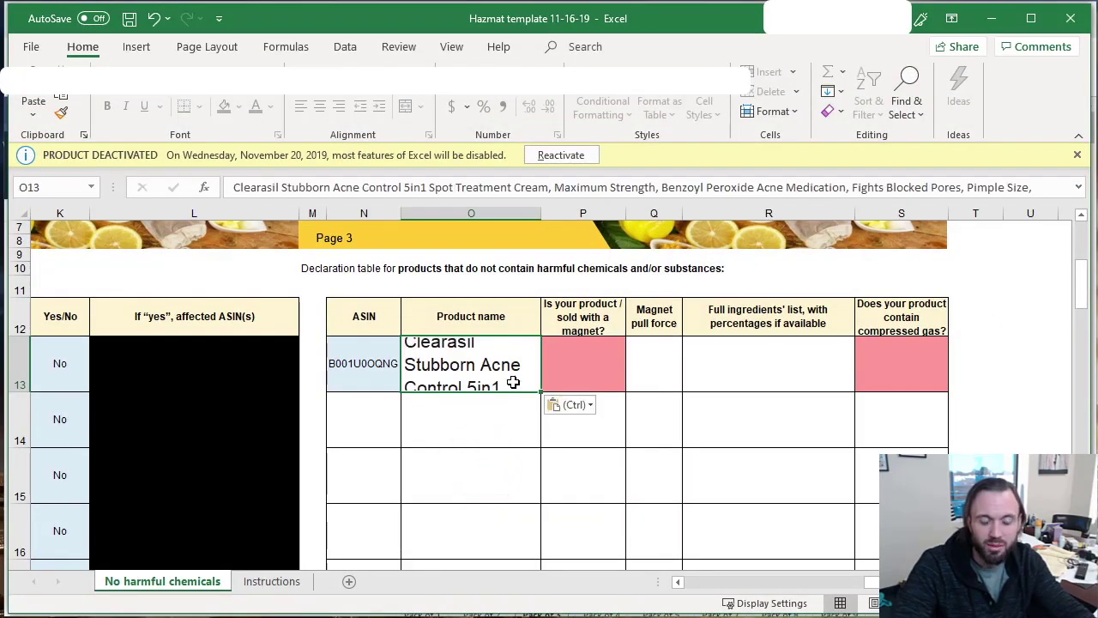
# Answer No for whether the product is or is sold with a magnet in row 13
pyautogui.scroll(-1, 512, 382)
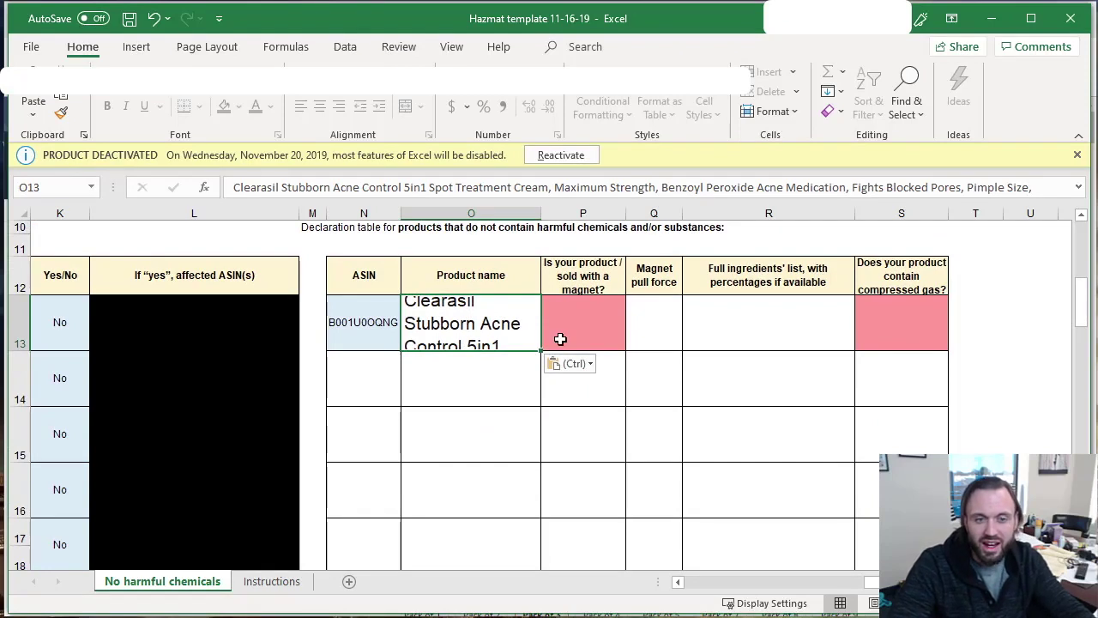
pyautogui.click(608, 321)
pyautogui.click(633, 342)
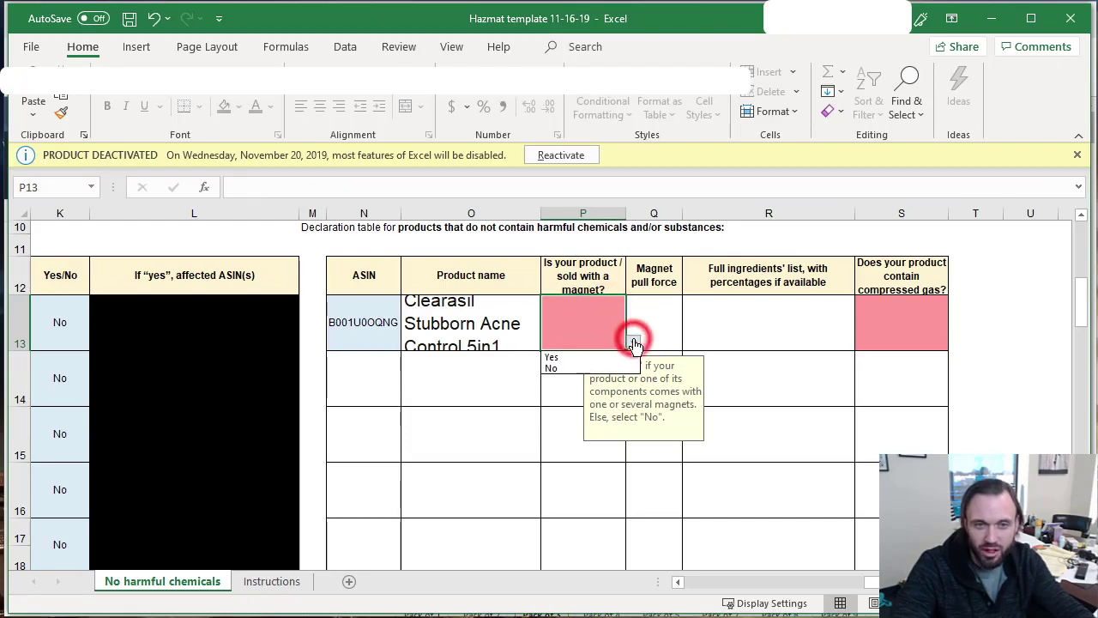
pyautogui.click(593, 368)
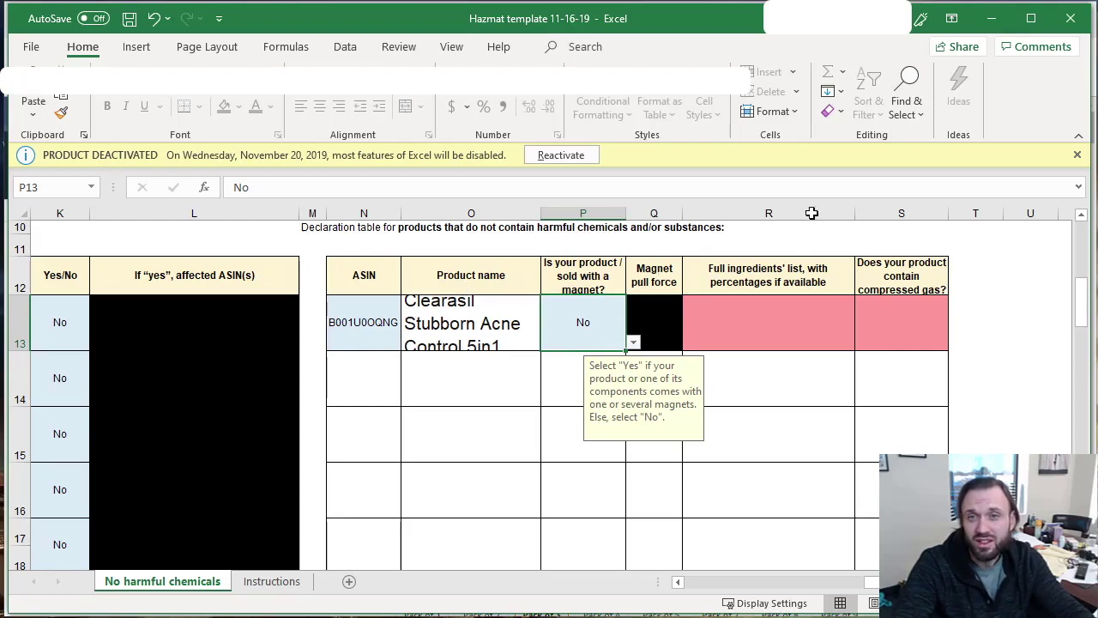
# Switch to the Amazon product page and copy the title portion "Clearasil Stubborn Acne Control 5in1 Spot Treatment Cream"
pyautogui.click(1001, 18)
pyautogui.tripleClick(601, 308)
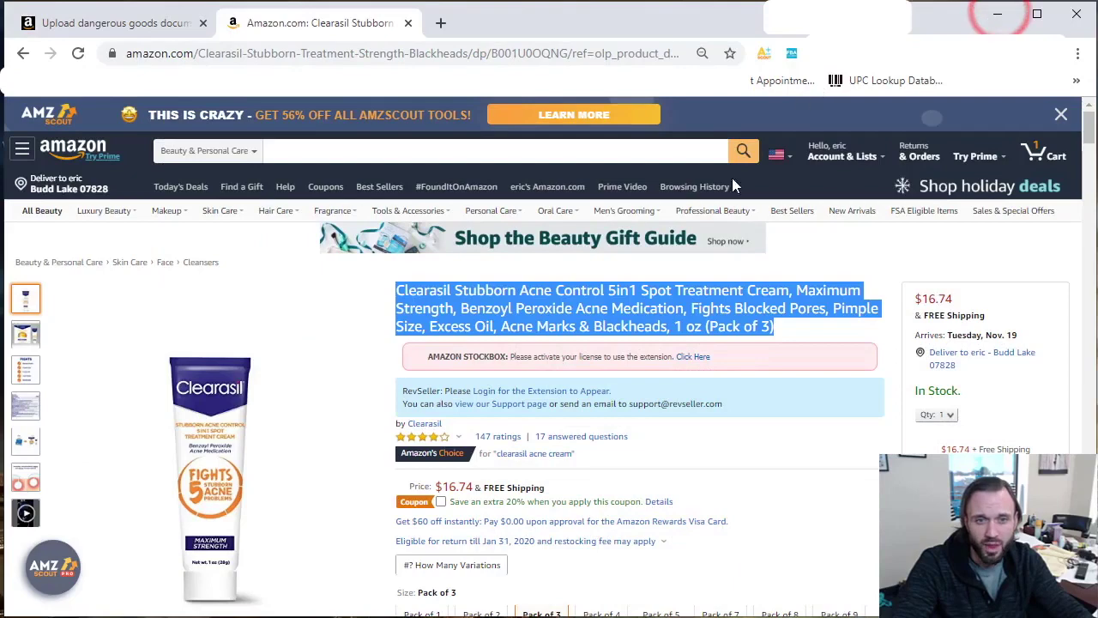
pyautogui.click(592, 315)
pyautogui.moveTo(396, 289); pyautogui.dragTo(791, 293)
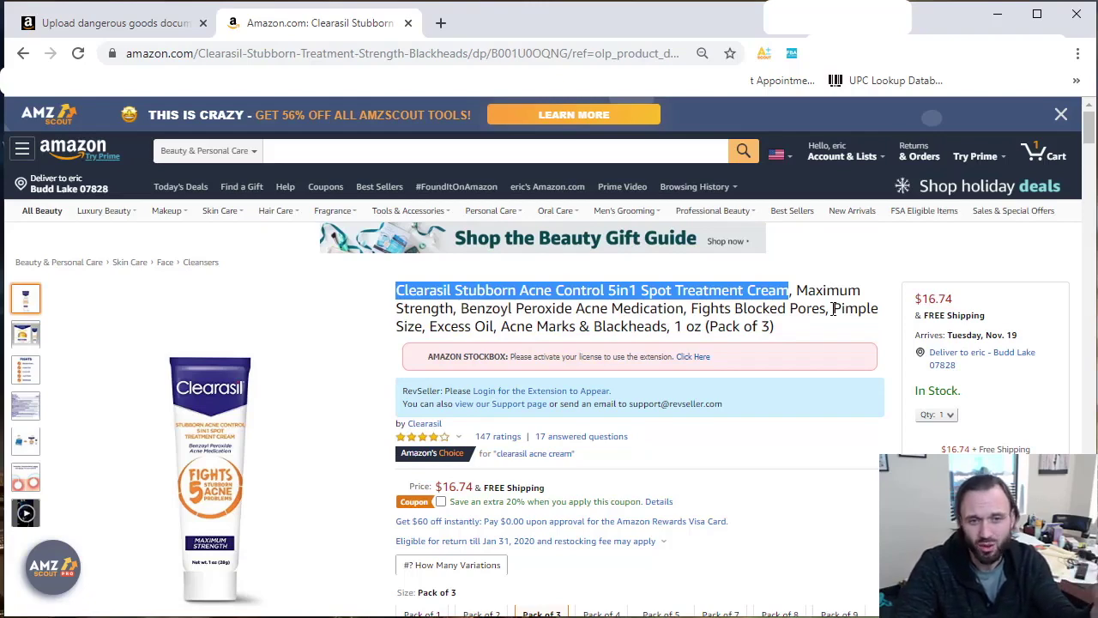
pyautogui.rightClick(738, 292)
pyautogui.click(759, 305)
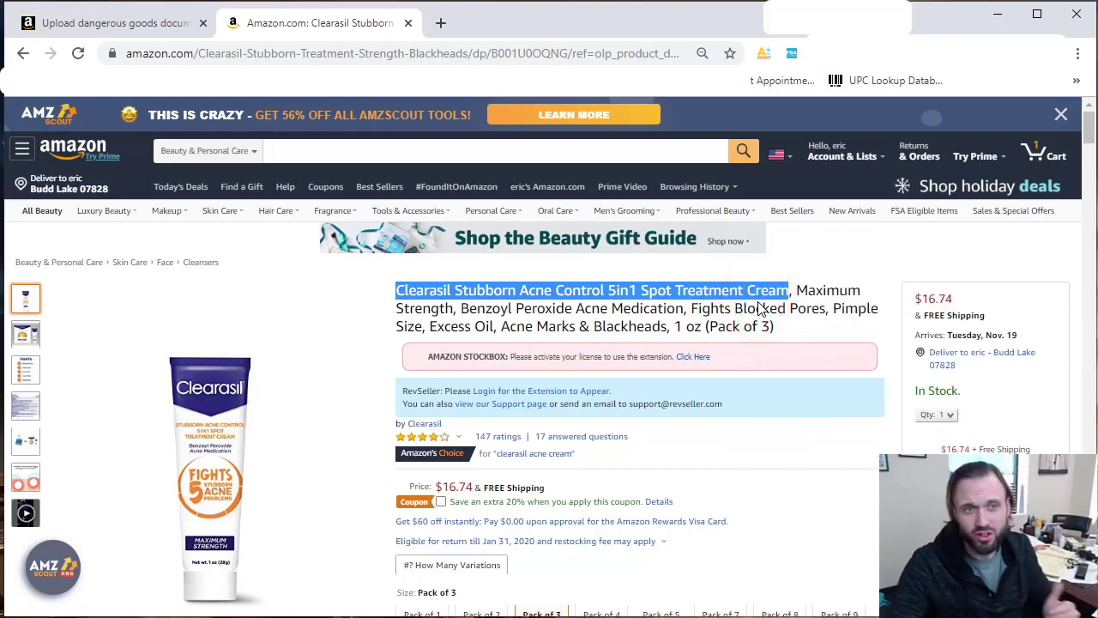
# Search Google in a new tab for "ingredients Clearasil Stubborn Acne Control 5in1 Spot Treatment Cream"
pyautogui.click(443, 24)
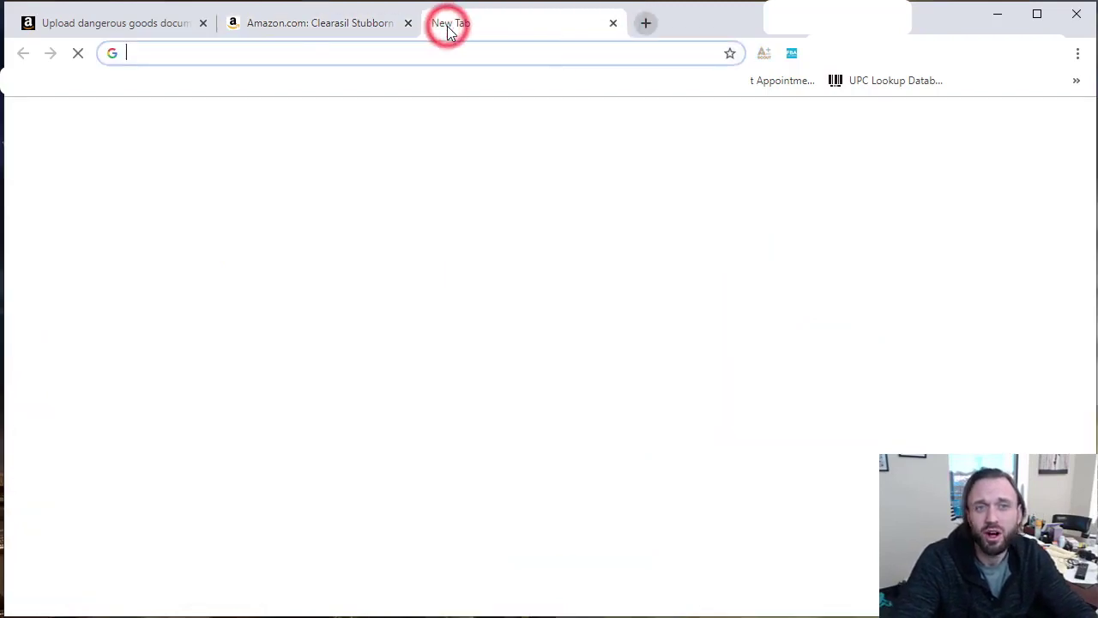
pyautogui.click(453, 44)
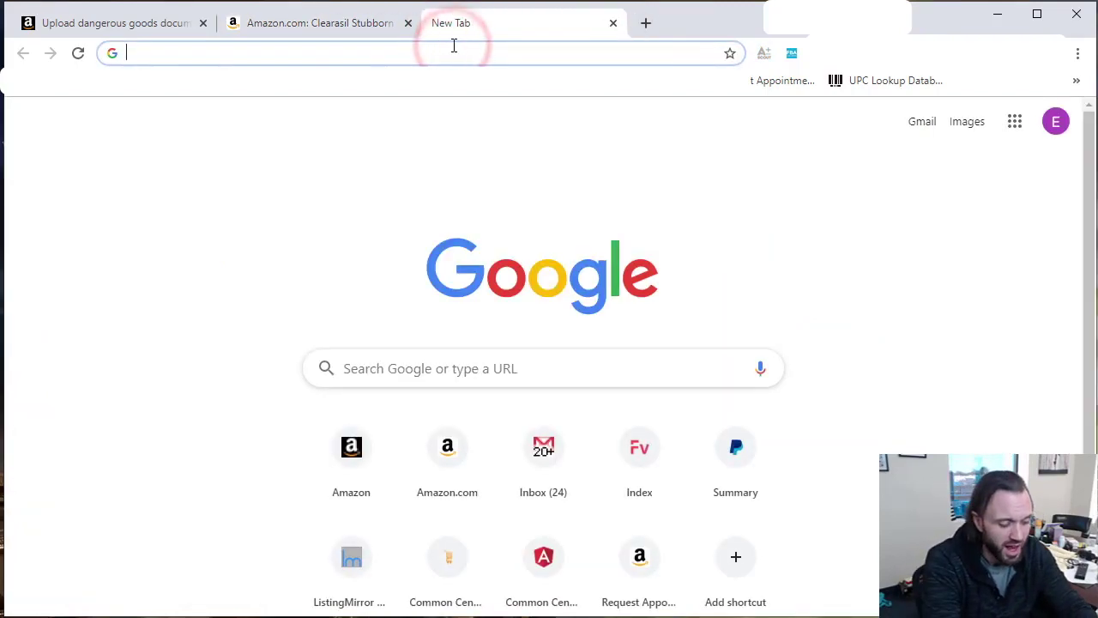
pyautogui.write('ingredien')
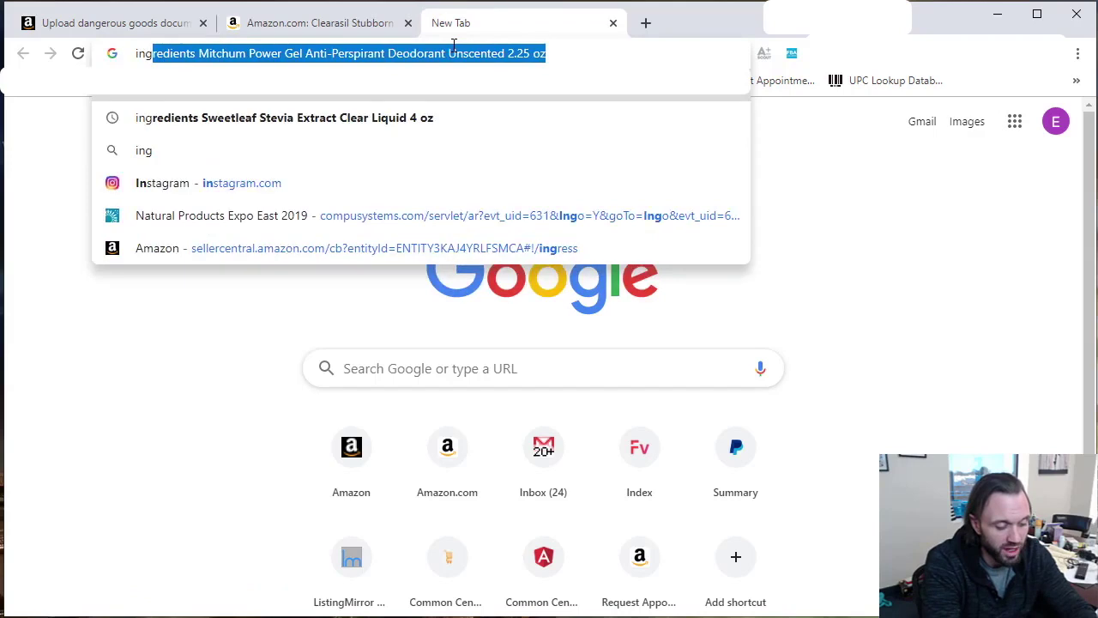
pyautogui.write('ts')
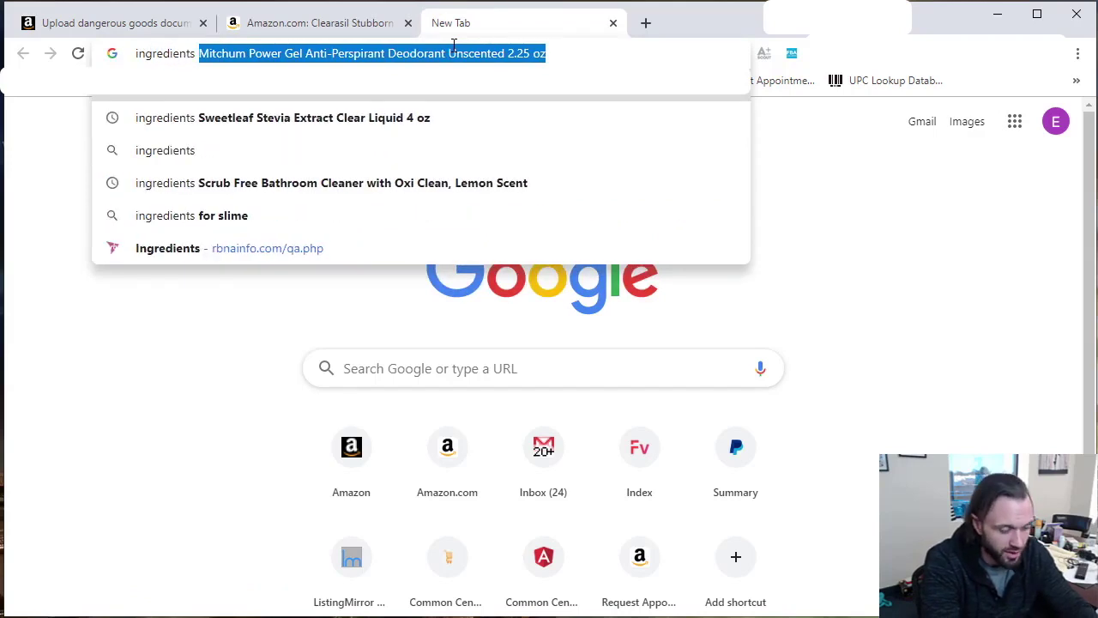
pyautogui.hotkey('ctrl', 'v')
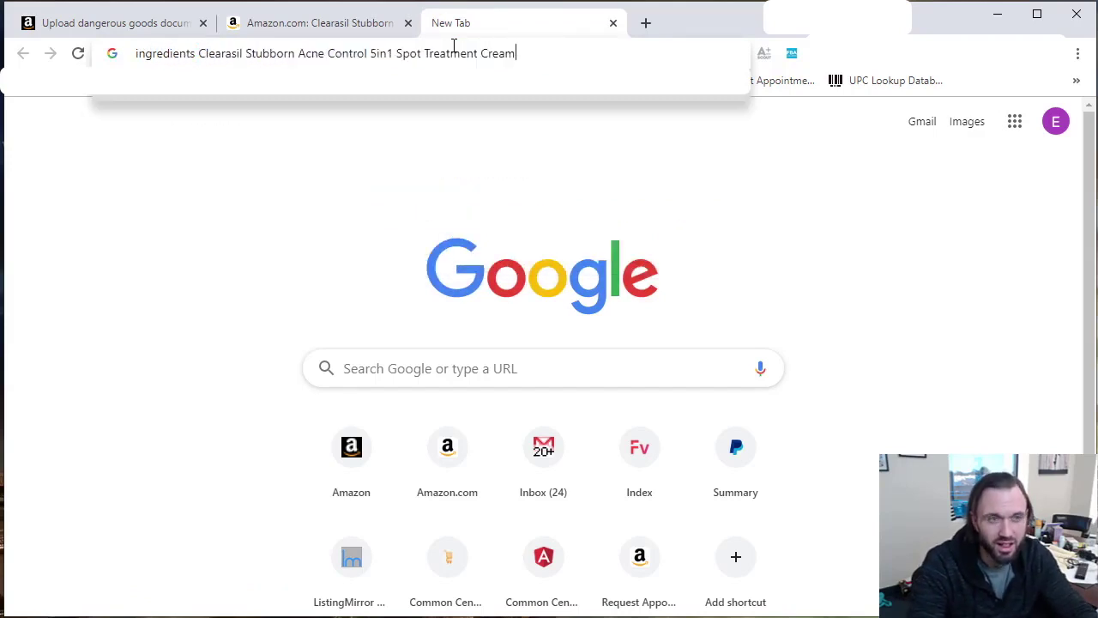
pyautogui.press('Return')
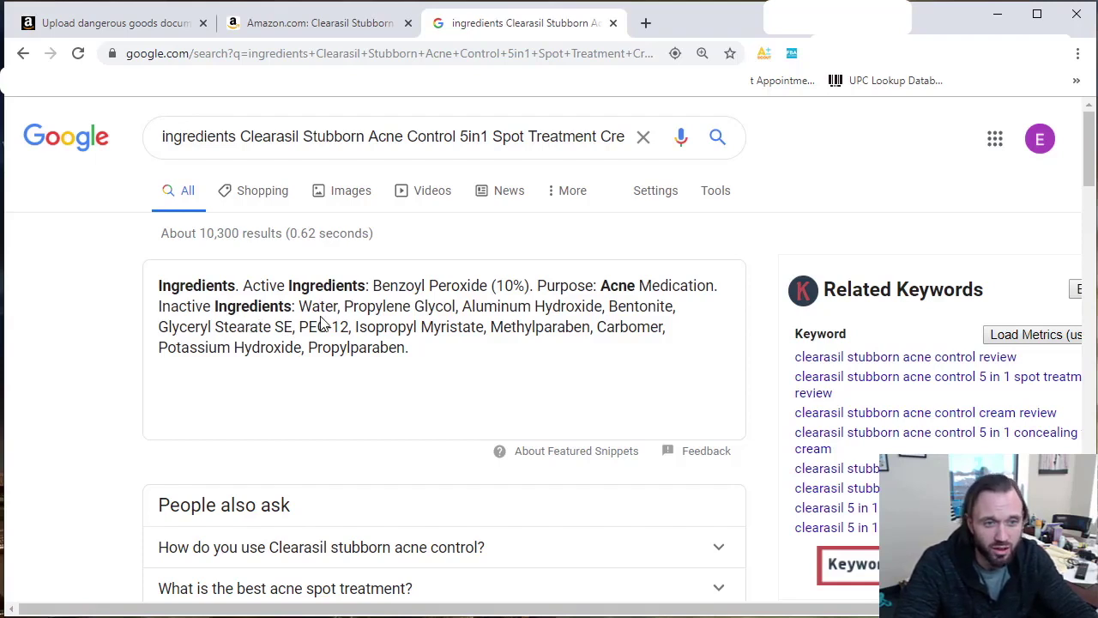
# Copy the active and inactive ingredients from Google's featured snippet into the full ingredients' list cell R13 in Excel
pyautogui.moveTo(158, 286); pyautogui.dragTo(448, 357)
pyautogui.rightClick(381, 326)
pyautogui.click(414, 336)
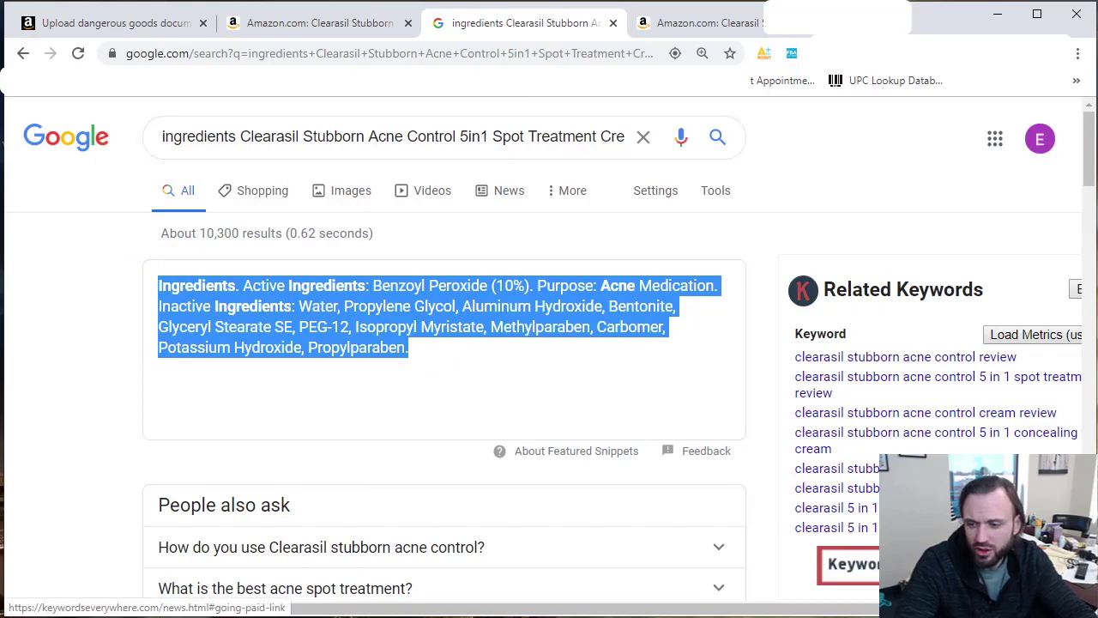
pyautogui.hotkey('alt', 'Tab')
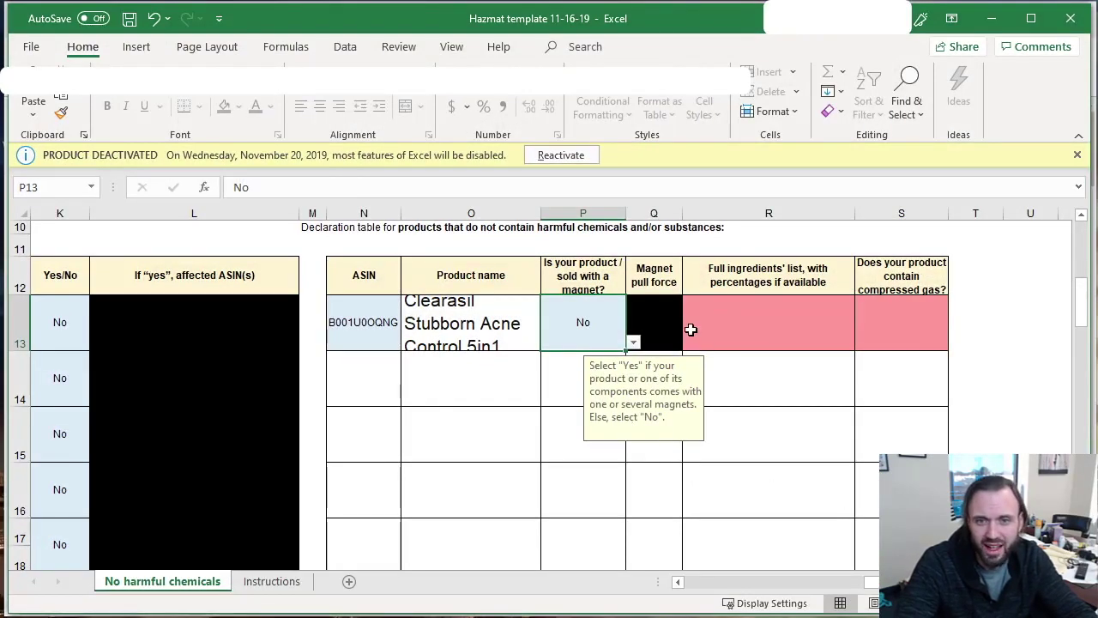
pyautogui.click(761, 322)
pyautogui.rightClick(761, 323)
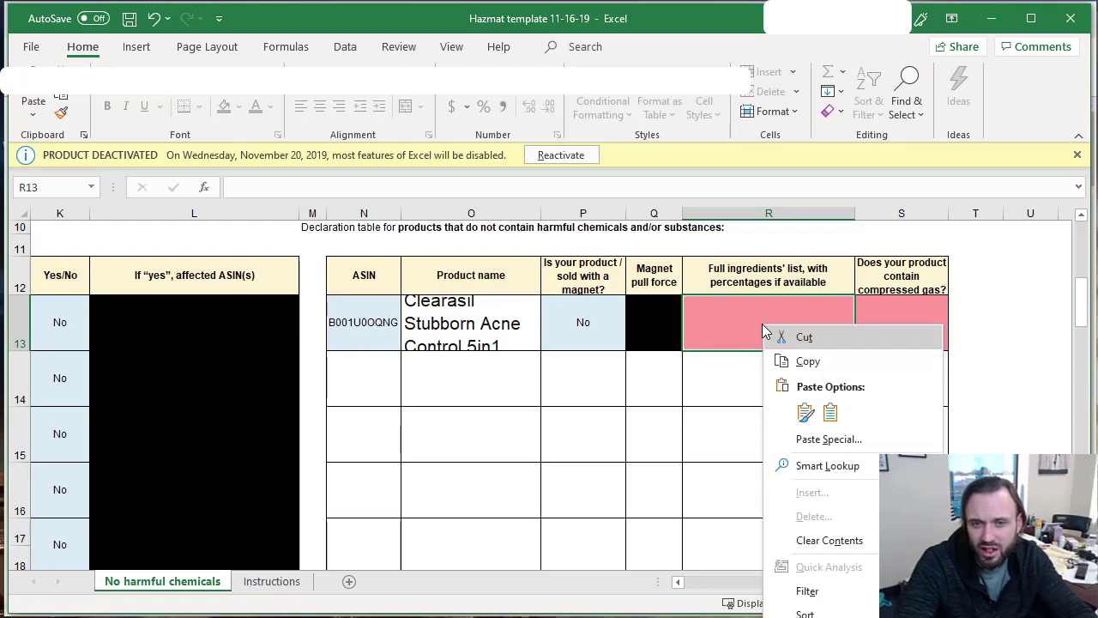
pyautogui.click(804, 412)
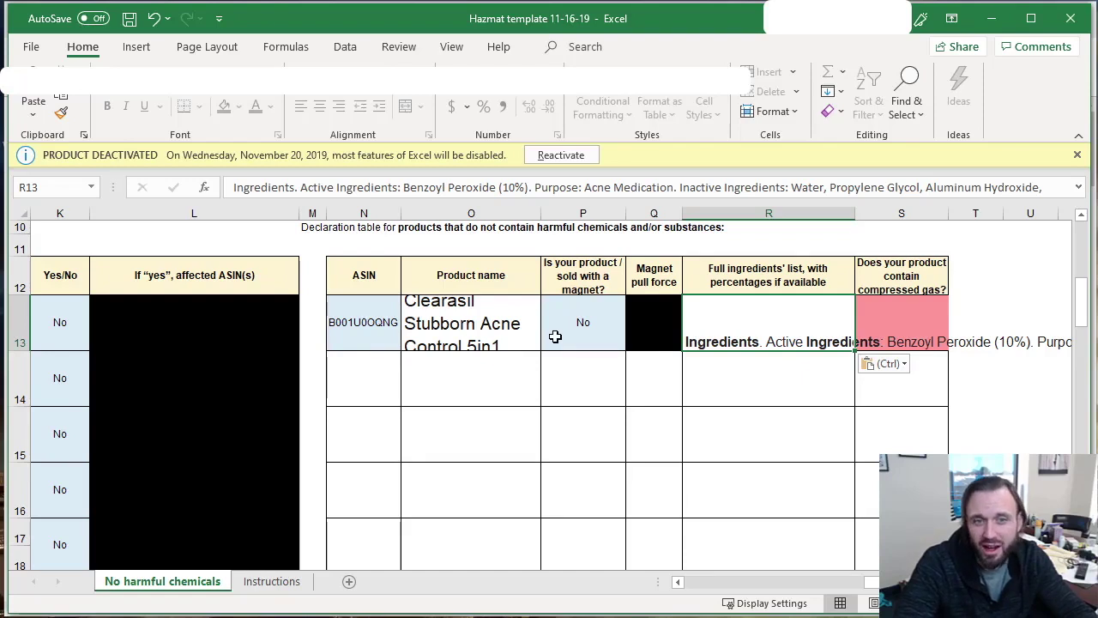
# Answer No for whether the product contains compressed gas in row 13
pyautogui.click(910, 335)
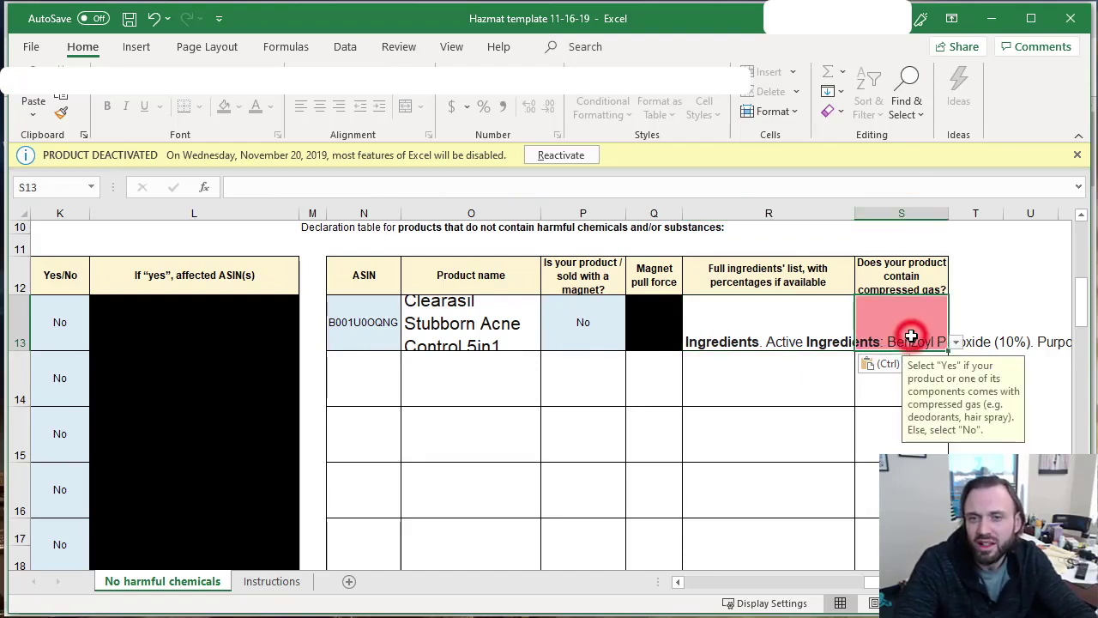
pyautogui.click(955, 342)
pyautogui.click(921, 368)
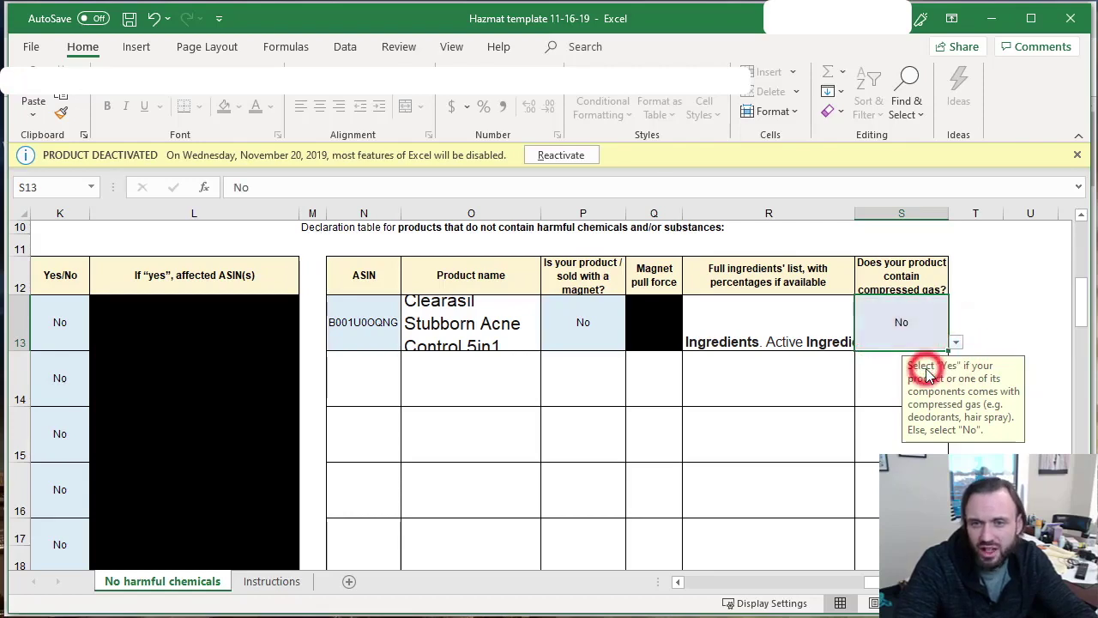
# Switch to the Amazon product page in Chrome and copy the ASIN B001U0OQNG from its address
pyautogui.hotkey('alt', 'Tab')
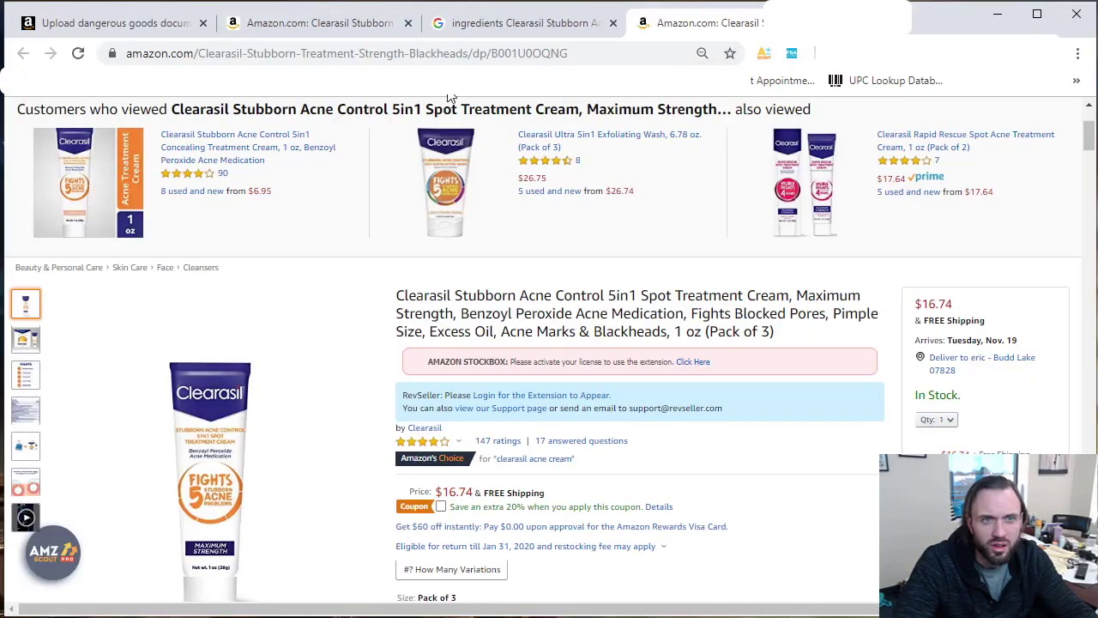
pyautogui.click(519, 53)
pyautogui.doubleClick(586, 53)
pyautogui.rightClick(586, 54)
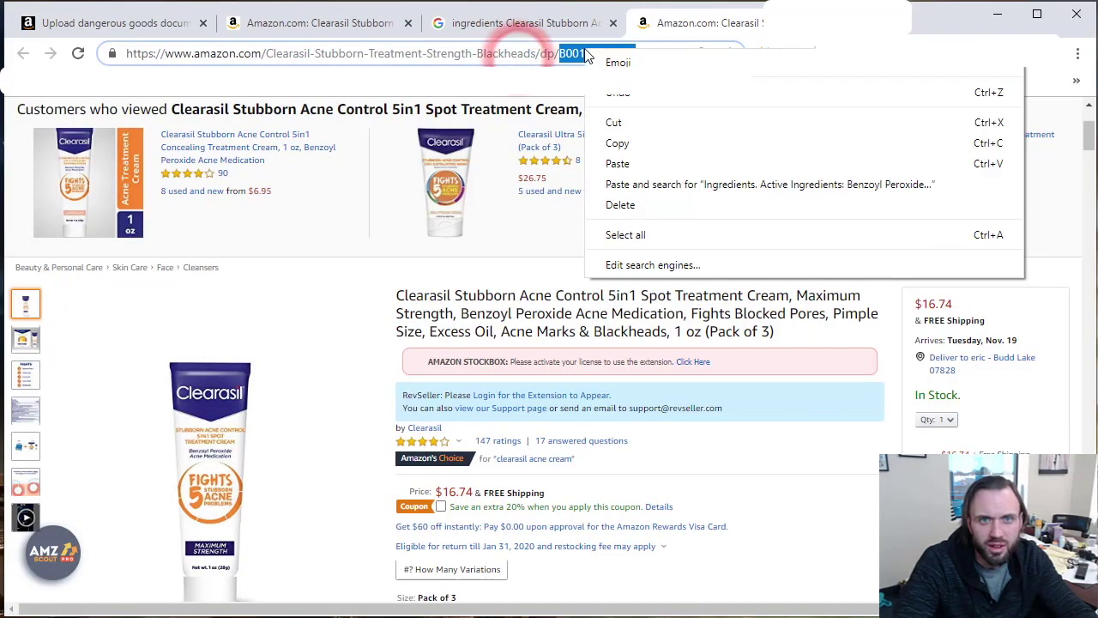
pyautogui.click(657, 143)
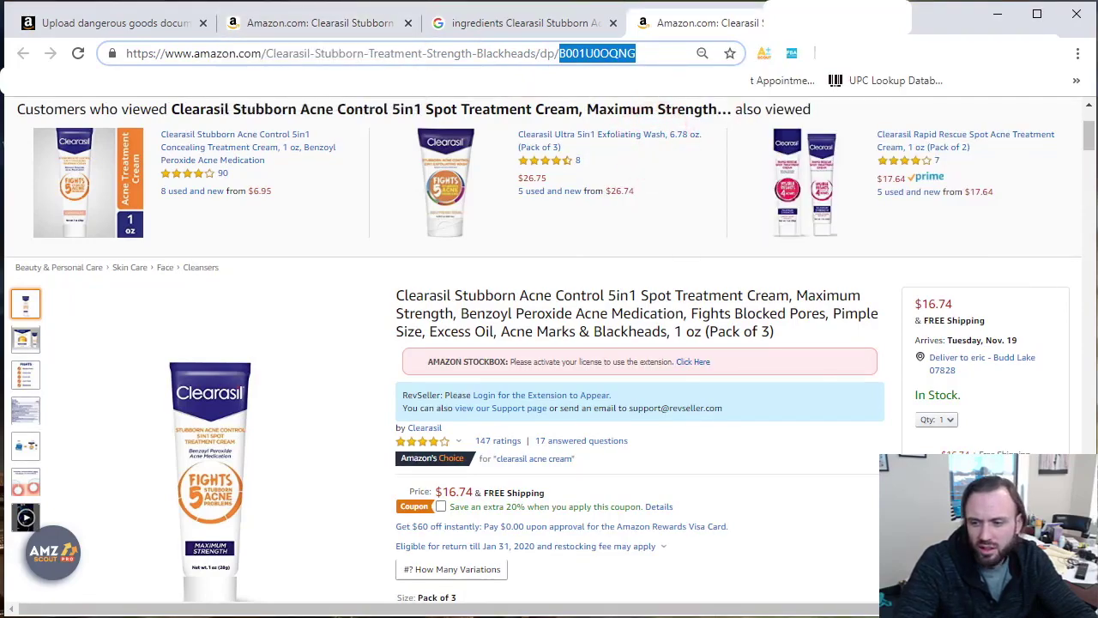
# Switch to Excel and save the workbook in the Hazmats folder under the name "B001U0OQNG - Clearasil Stubborn Acne Control"
pyautogui.hotkey('alt', 'Tab')
pyautogui.click(22, 52)
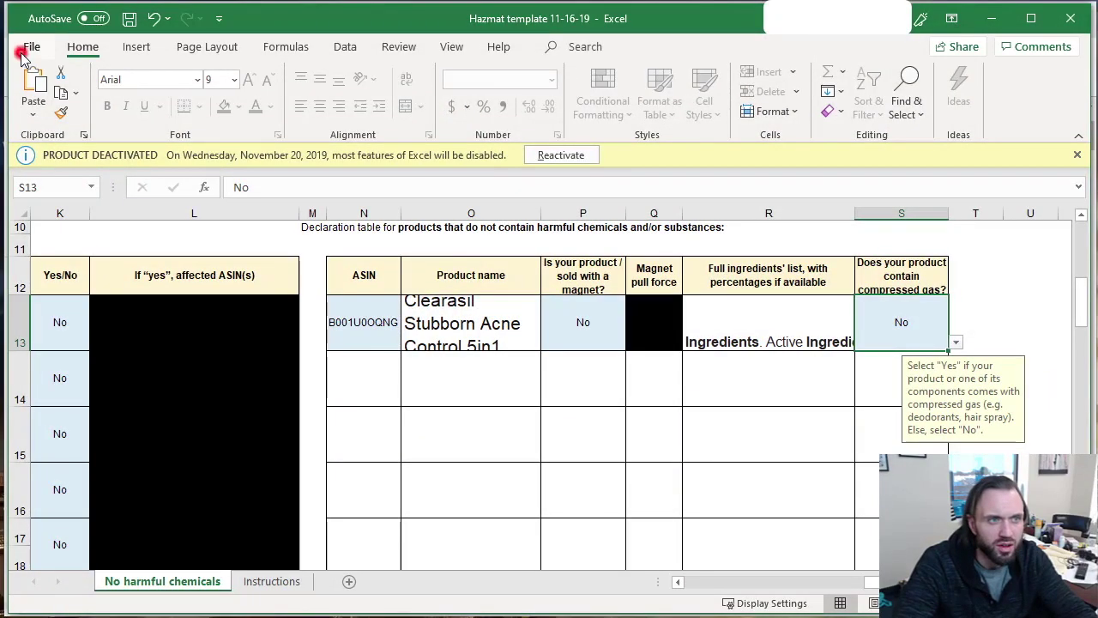
pyautogui.click(74, 275)
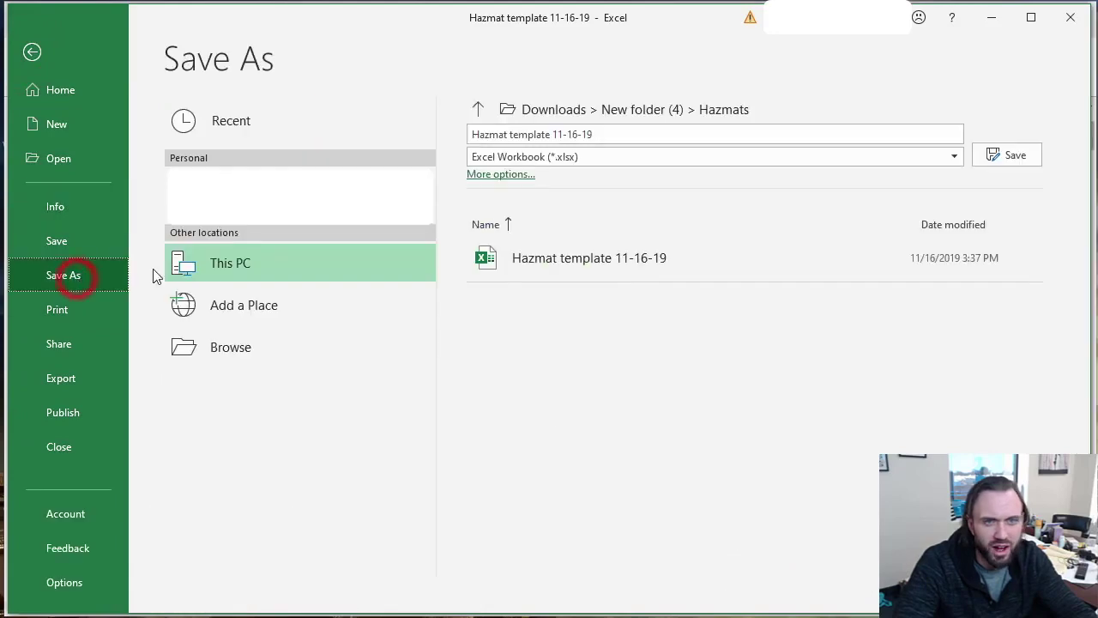
pyautogui.click(240, 259)
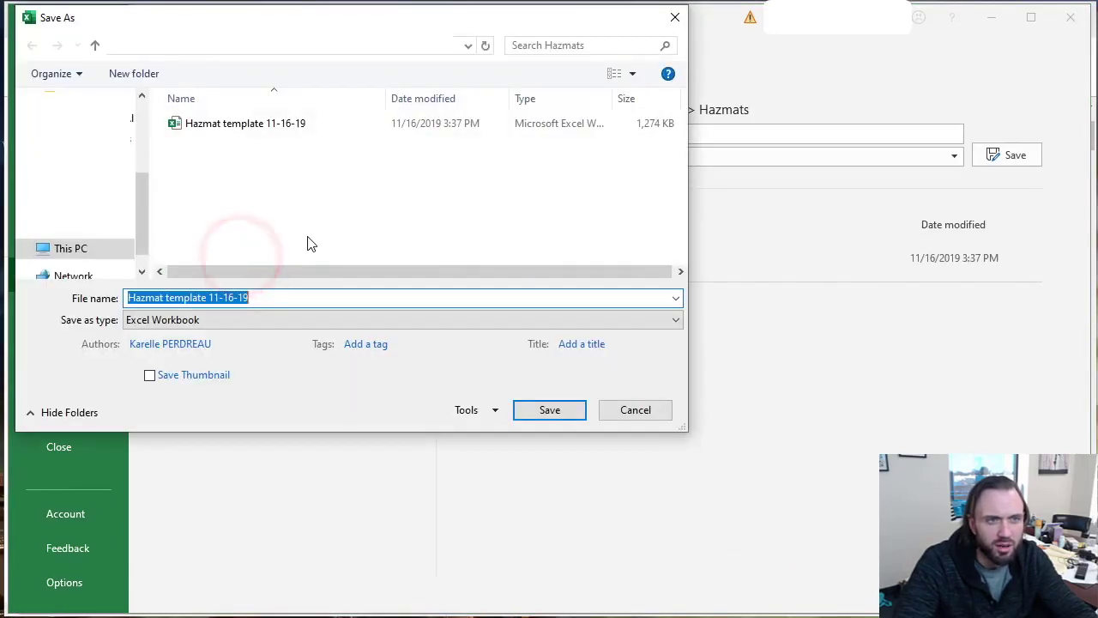
pyautogui.moveTo(263, 296); pyautogui.dragTo(128, 297)
pyautogui.hotkey('ctrl', 'v')
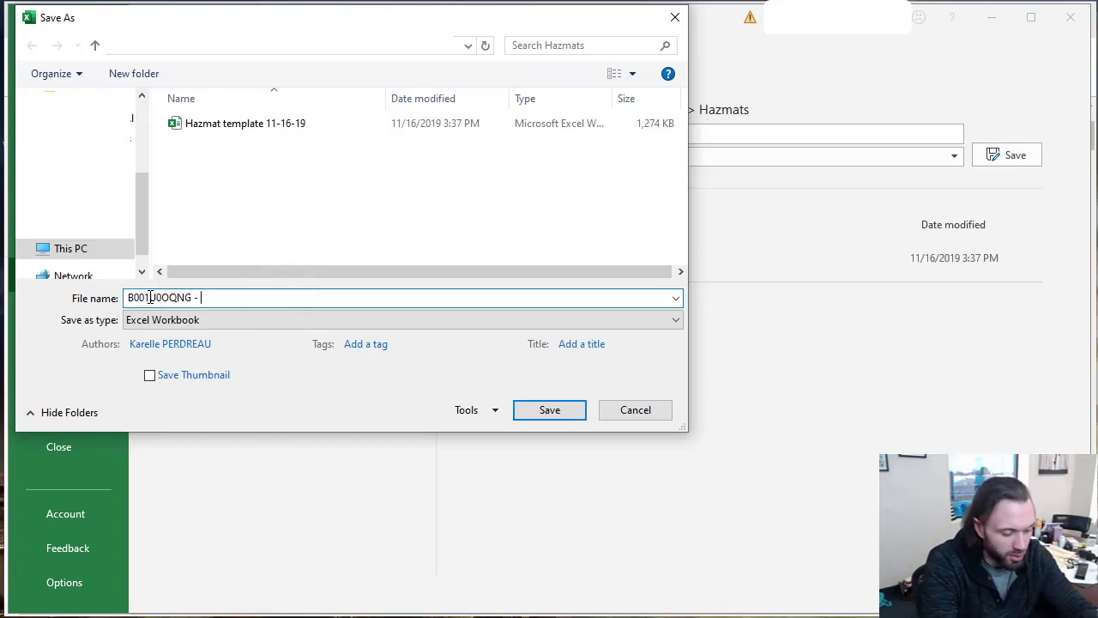
pyautogui.write('ed')
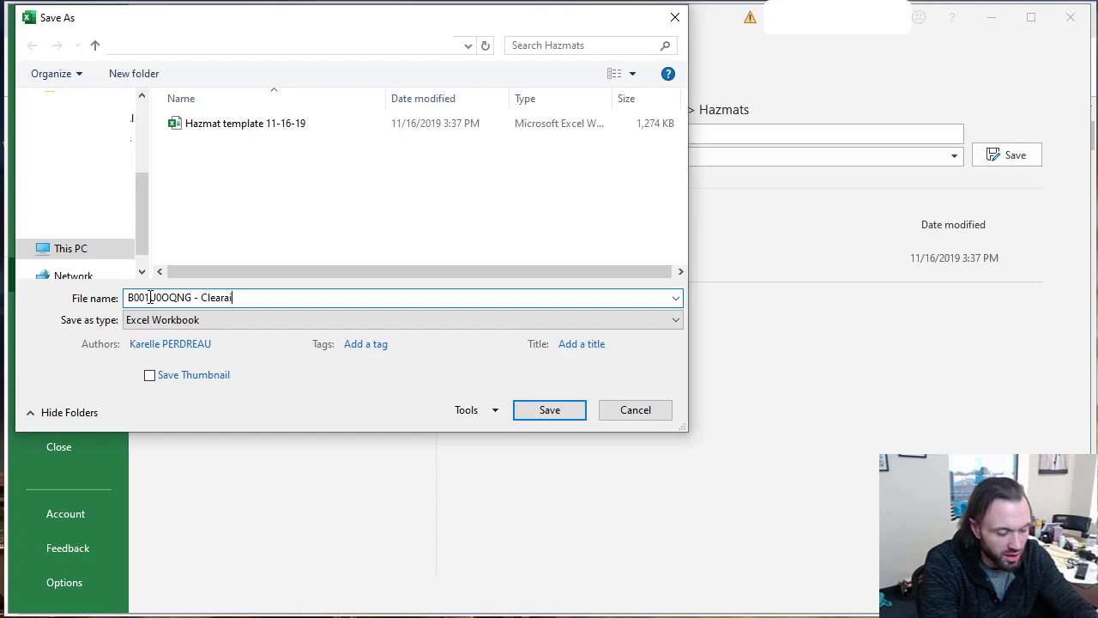
pyautogui.press('BackSpace')
pyautogui.press('BackSpace')
pyautogui.write('asil')
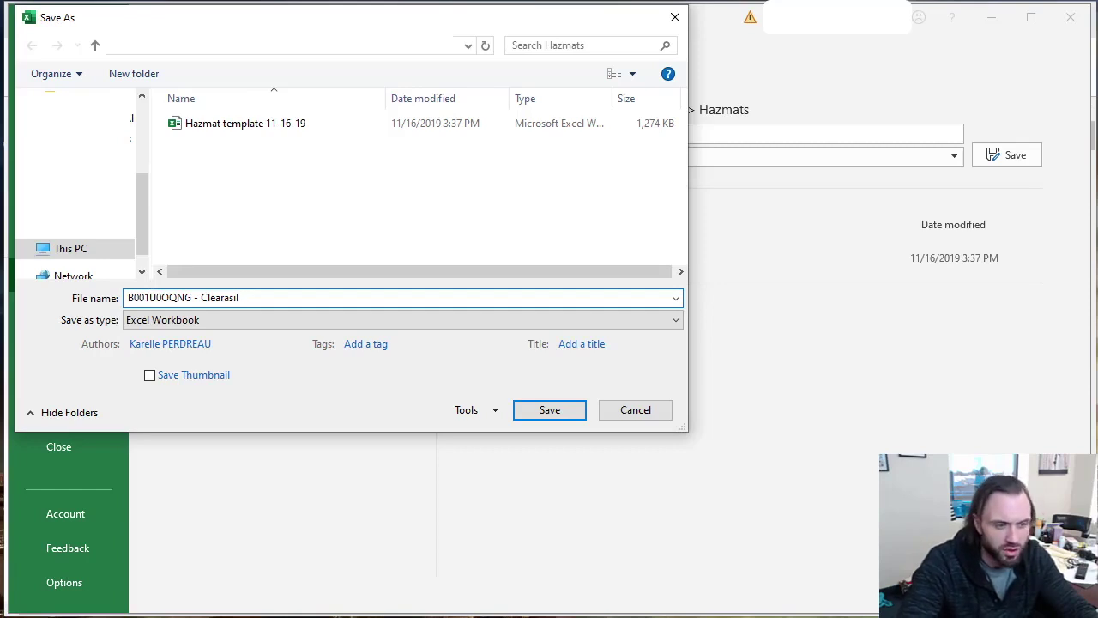
pyautogui.write('Stubbo')
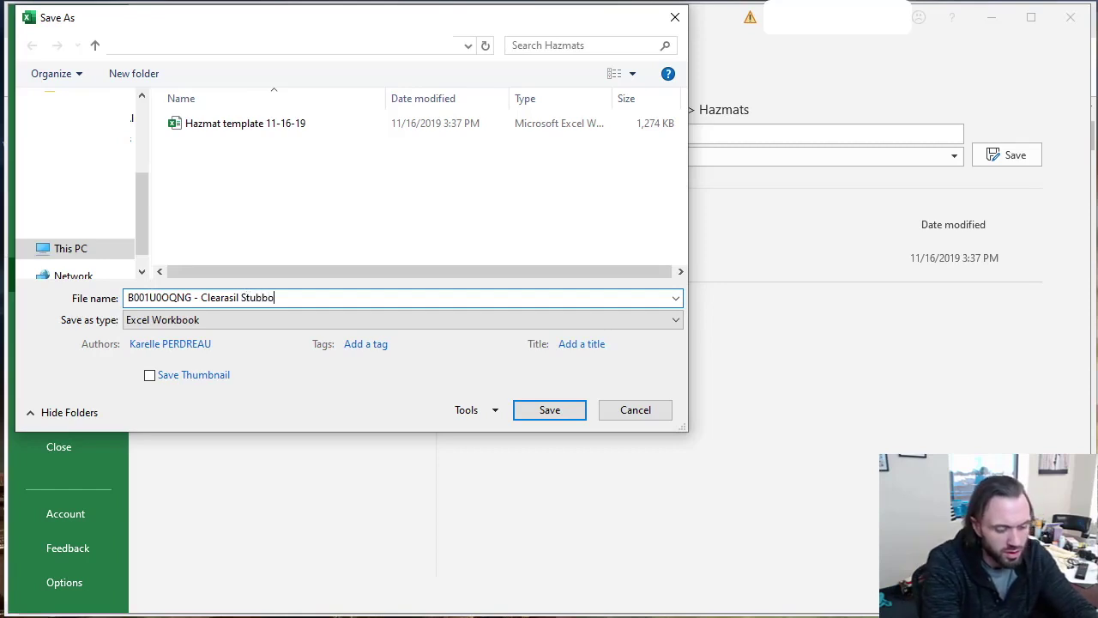
pyautogui.write('rn Acne ')
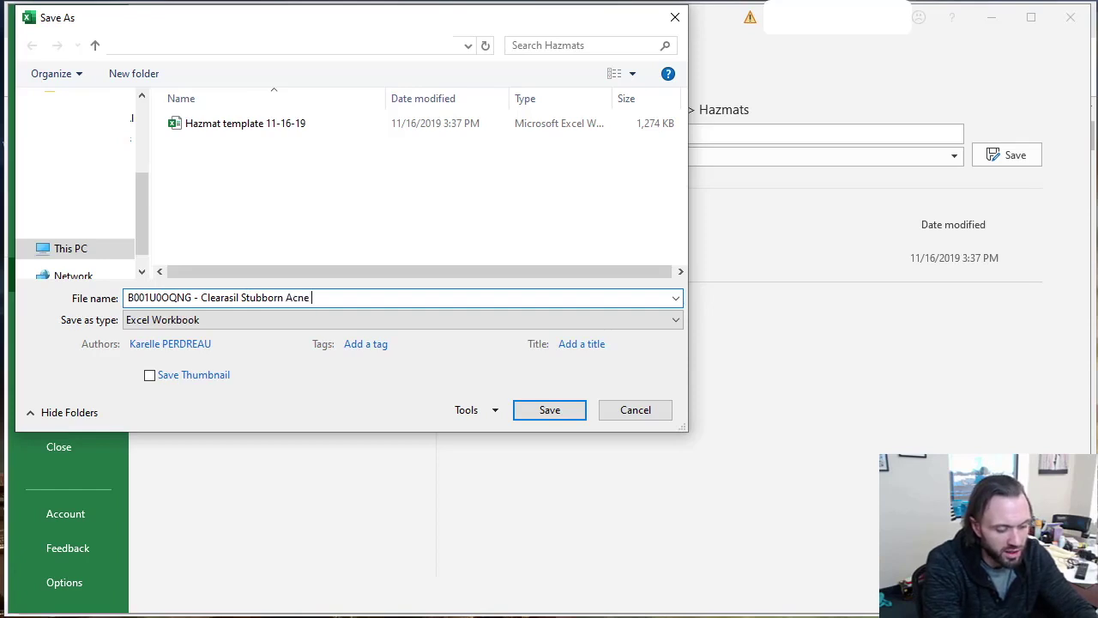
pyautogui.write('Control')
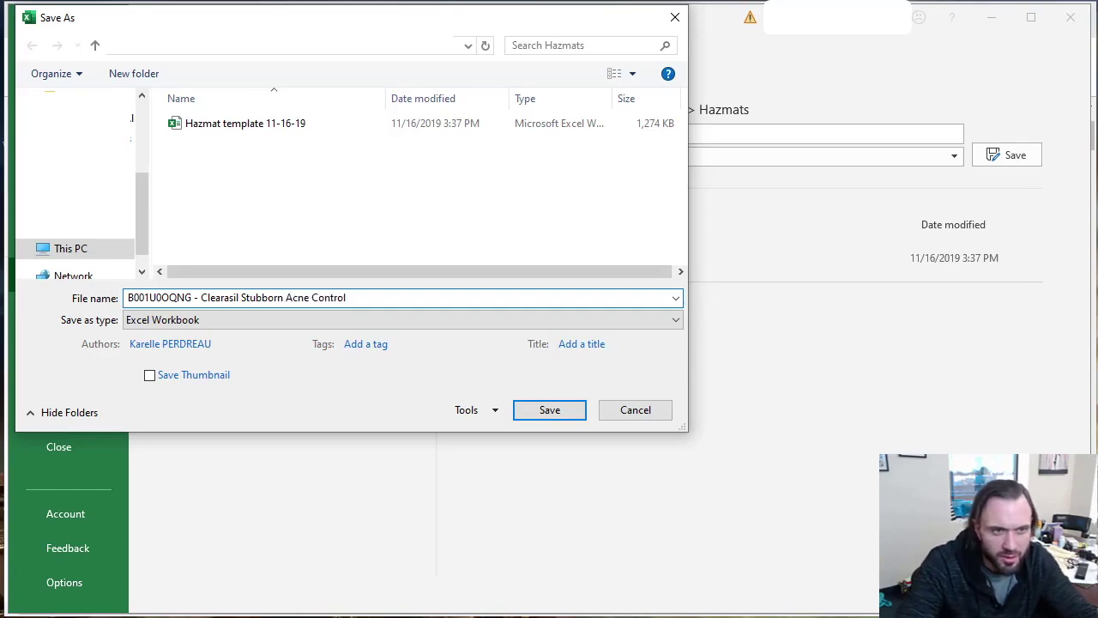
pyautogui.click(576, 415)
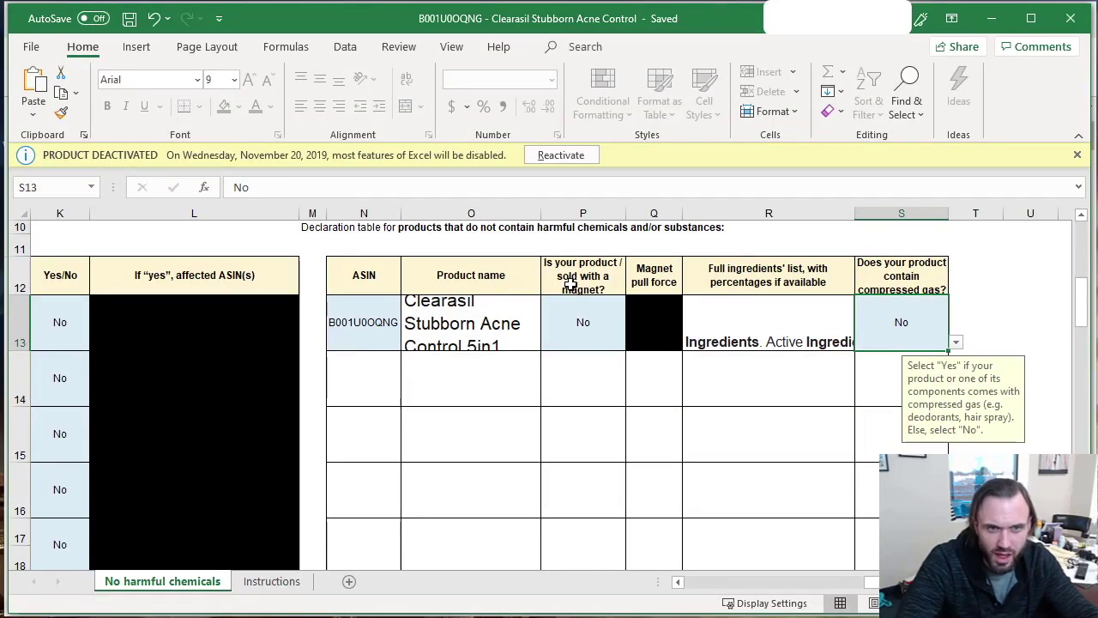
# Return to Chrome and copy the ASIN B001U0OQNG from the product page's address into the ASIN field of Seller Central's dangerous goods upload form
pyautogui.click(991, 18)
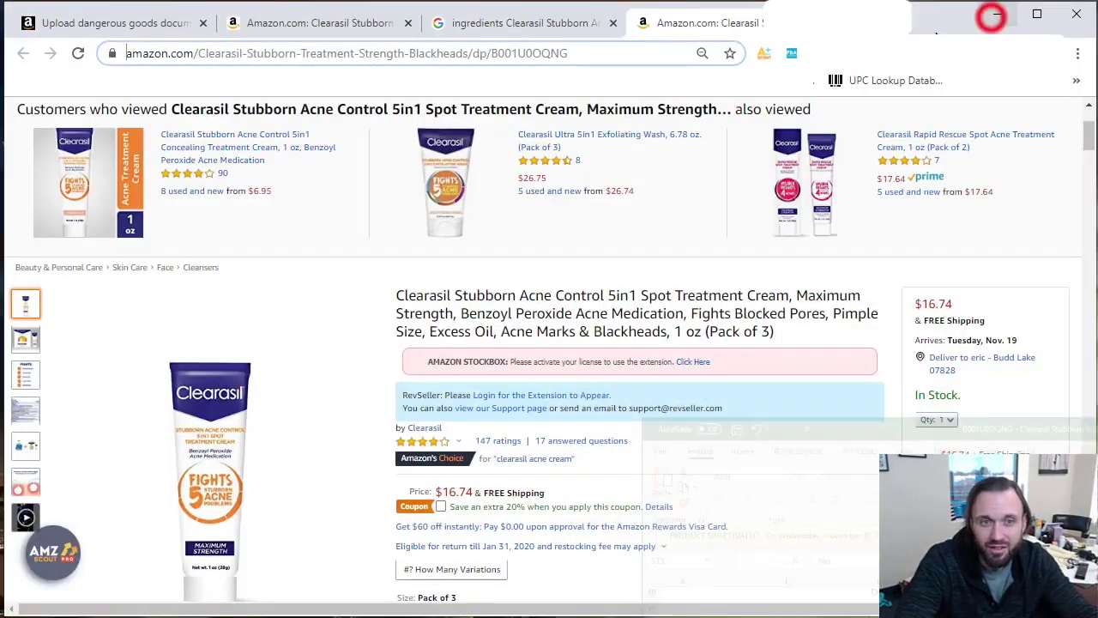
pyautogui.click(116, 32)
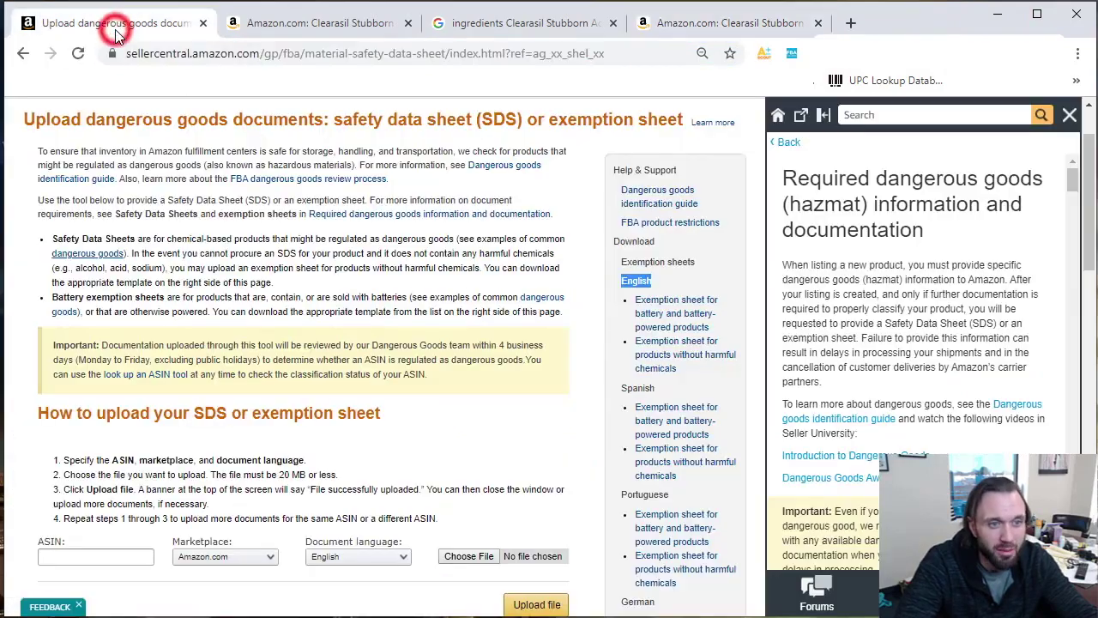
pyautogui.click(565, 25)
pyautogui.click(669, 23)
pyautogui.doubleClick(519, 53)
pyautogui.doubleClick(618, 54)
pyautogui.rightClick(626, 59)
pyautogui.click(691, 155)
pyautogui.click(116, 23)
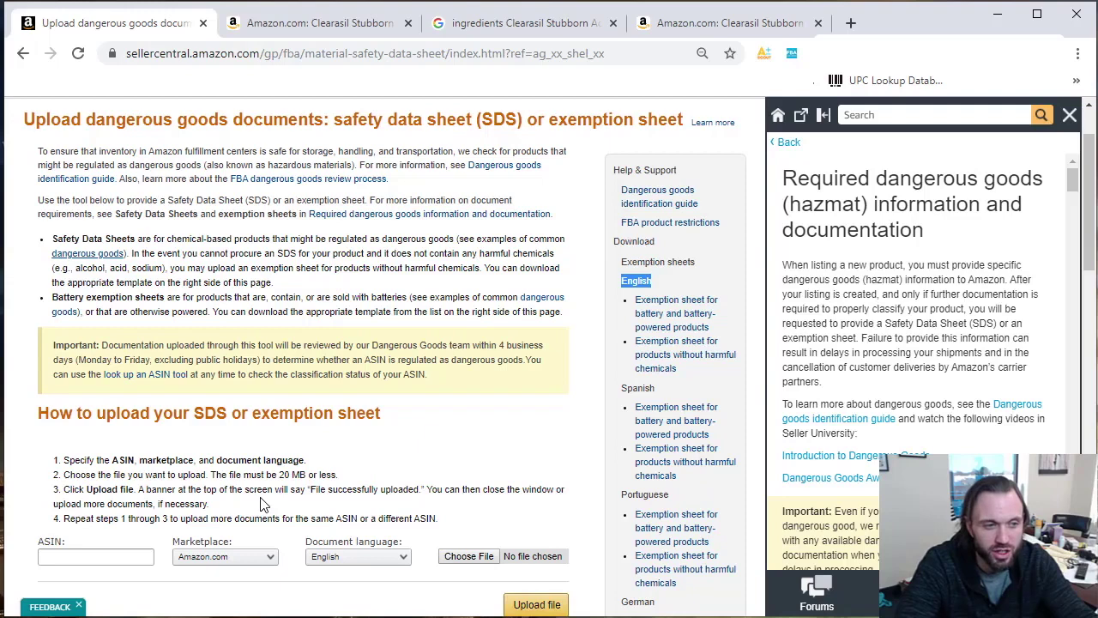
pyautogui.click(98, 559)
pyautogui.rightClick(101, 563)
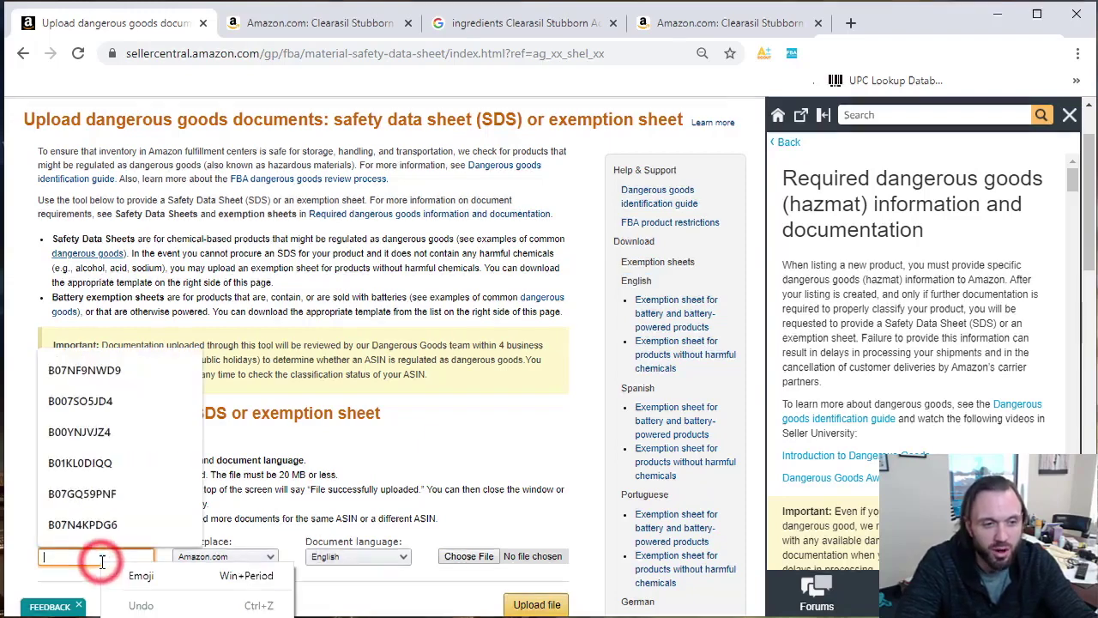
pyautogui.hotkey('ctrl', 'v')
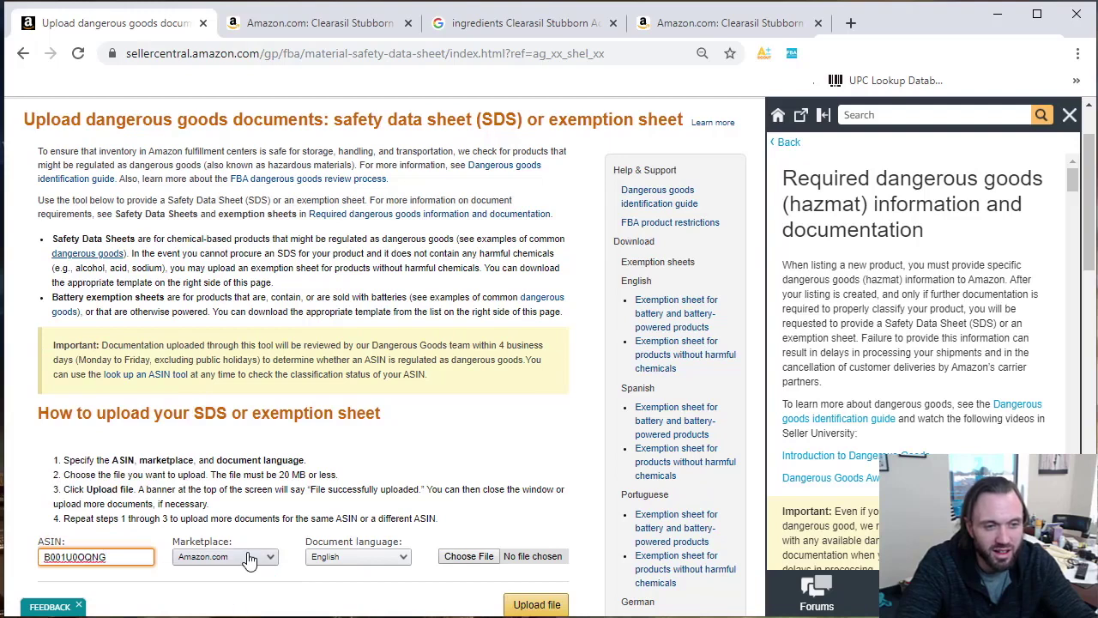
# Choose Amazon.com as the marketplace and English as the document language for the upload
pyautogui.click(242, 556)
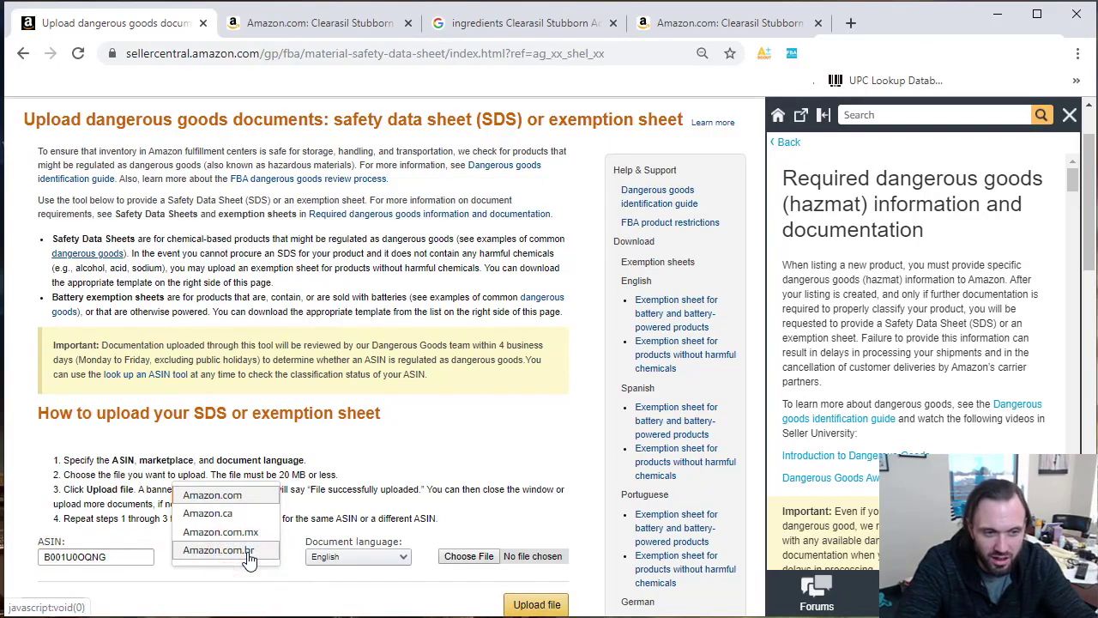
pyautogui.click(253, 501)
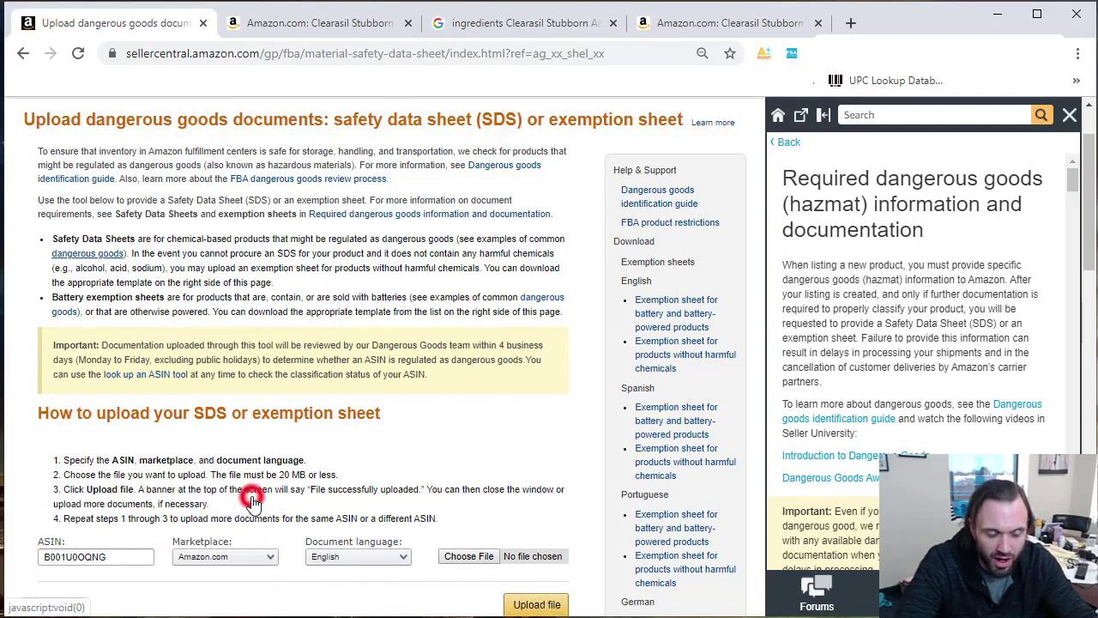
pyautogui.click(387, 558)
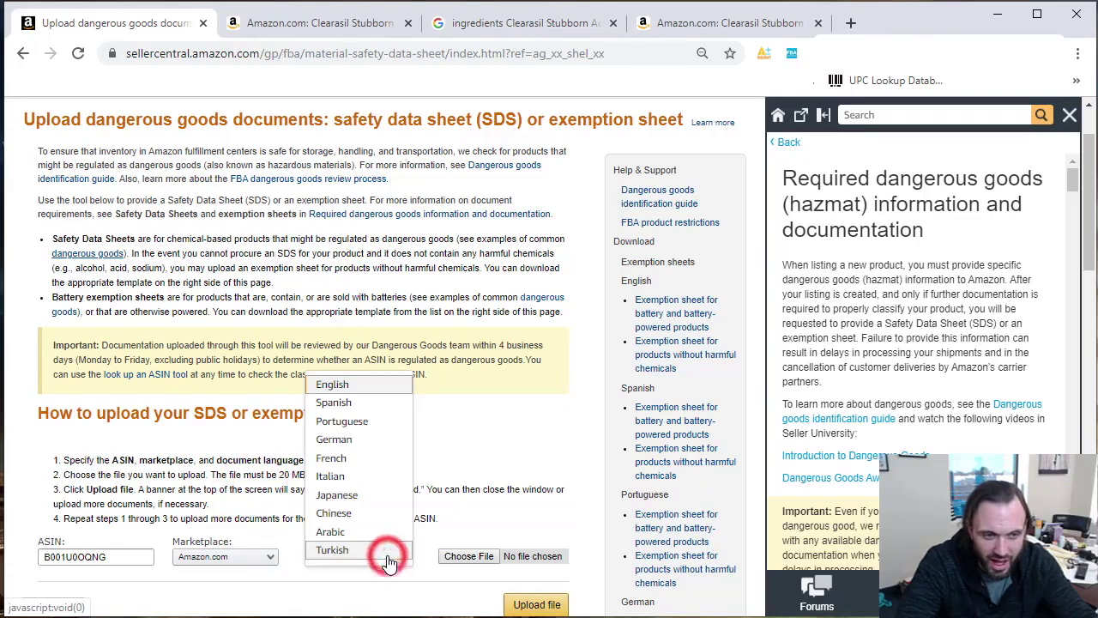
pyautogui.click(377, 386)
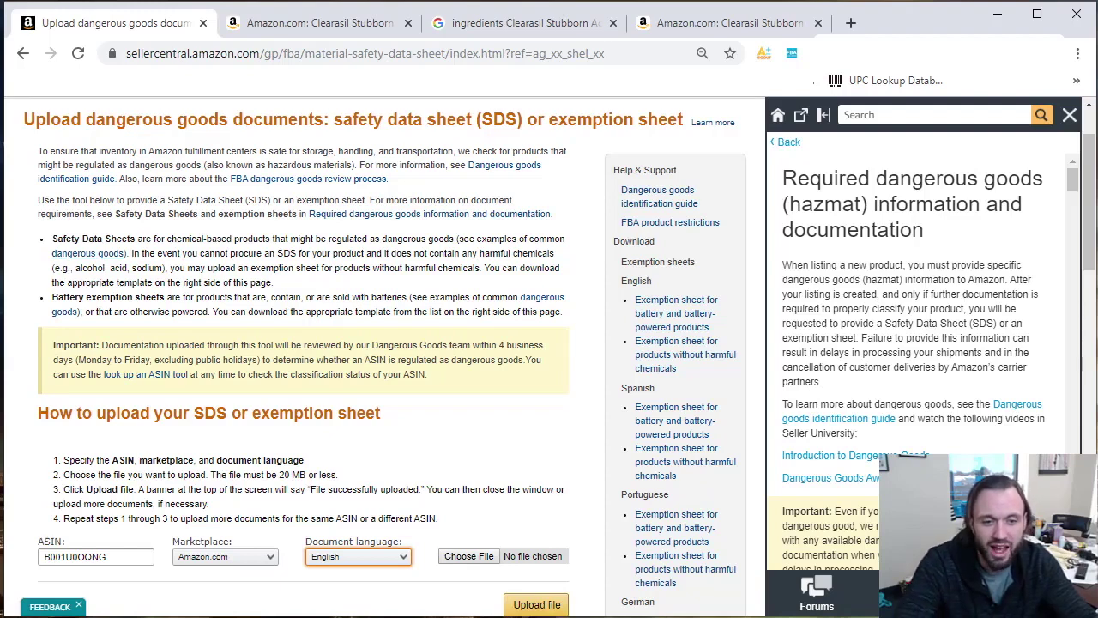
# Attach the saved workbook "B001U0OQNG - Clearasil Stubborn Acne Control" from the recent files to the dangerous goods upload form
pyautogui.click(450, 566)
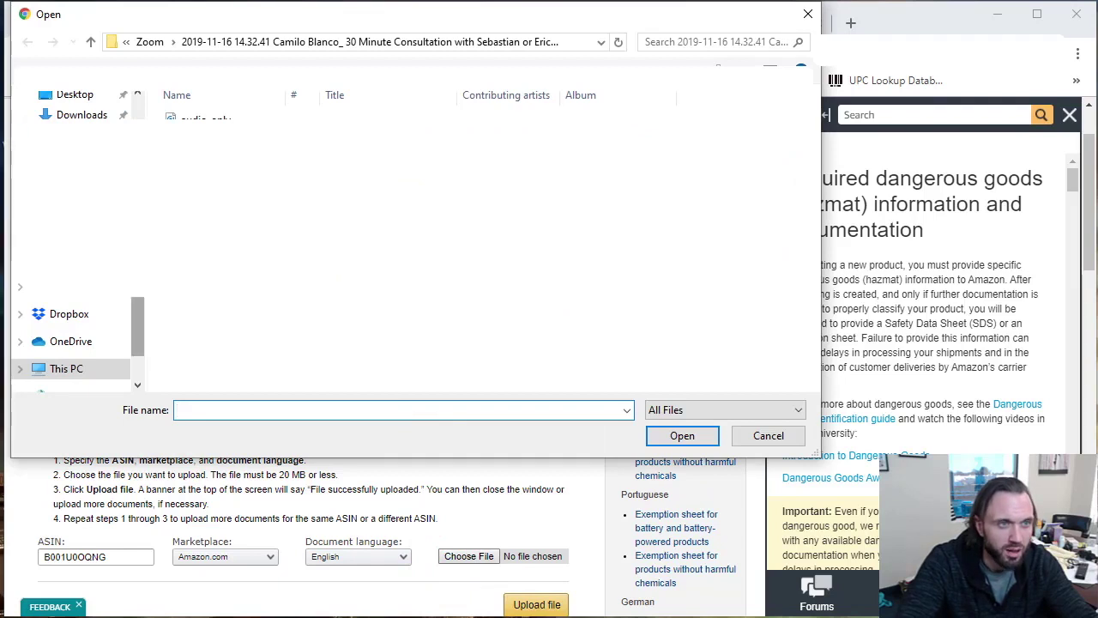
pyautogui.click(92, 109)
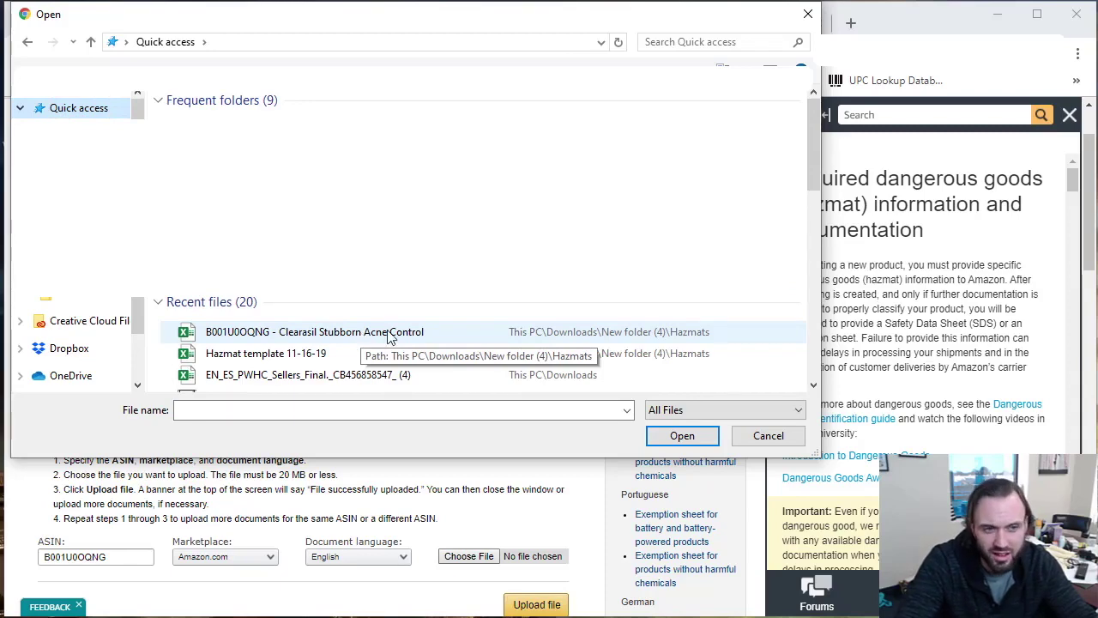
pyautogui.doubleClick(391, 333)
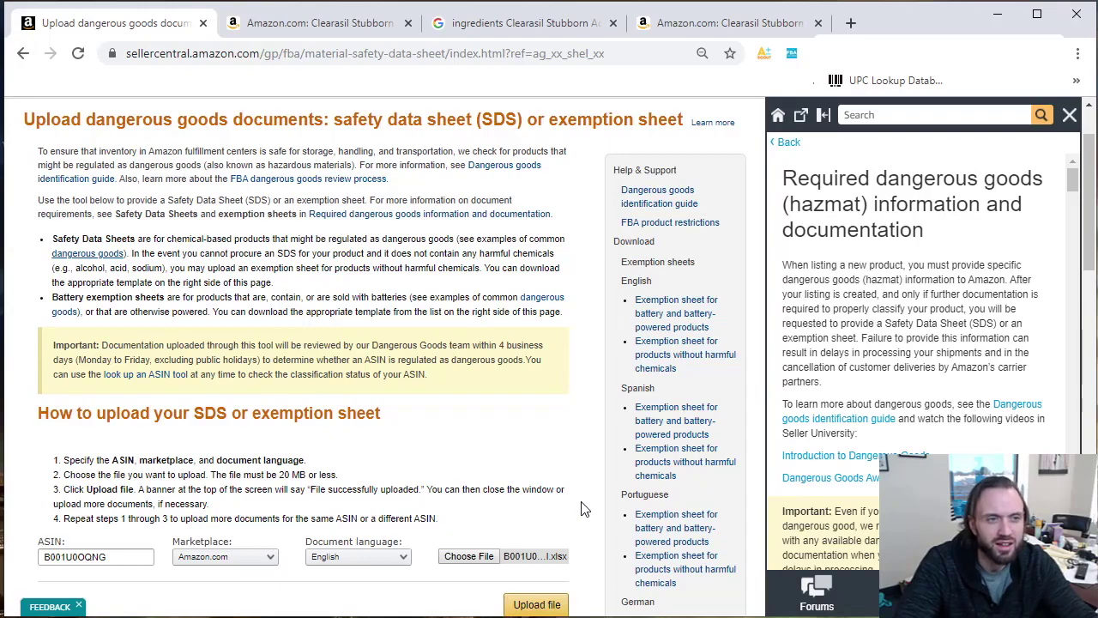
pyautogui.scroll(1, 581, 508)
pyautogui.scroll(-3, 581, 508)
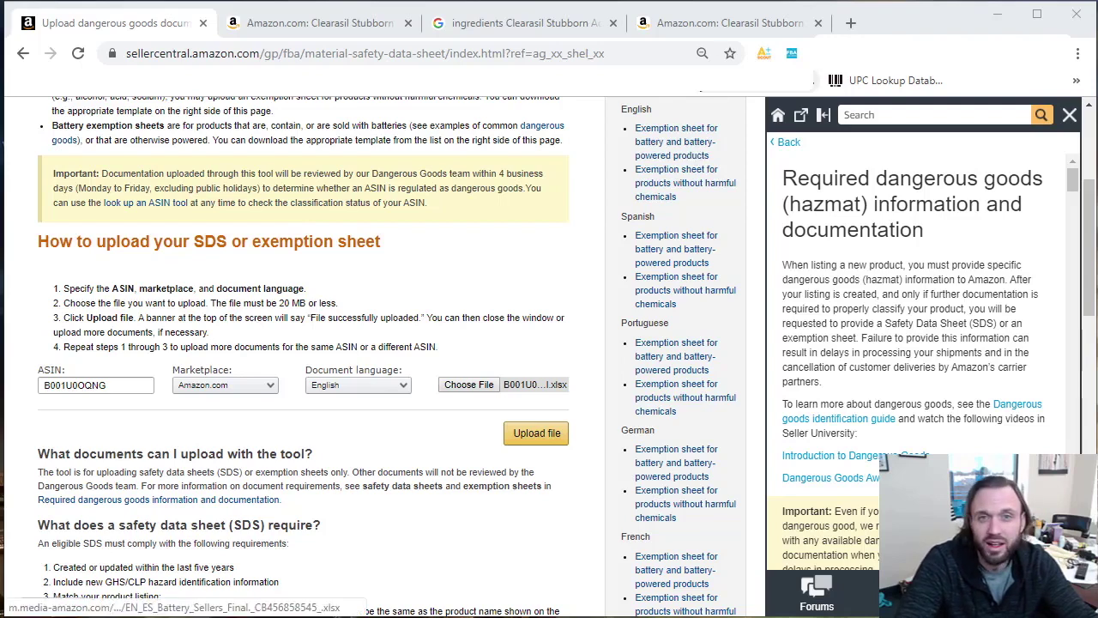
# From the Amazon product page's browser tab, search Google for "sds Clearasil Stubborn Acne Control 5 in 1 Spot Treatment Cream"
pyautogui.click(706, 21)
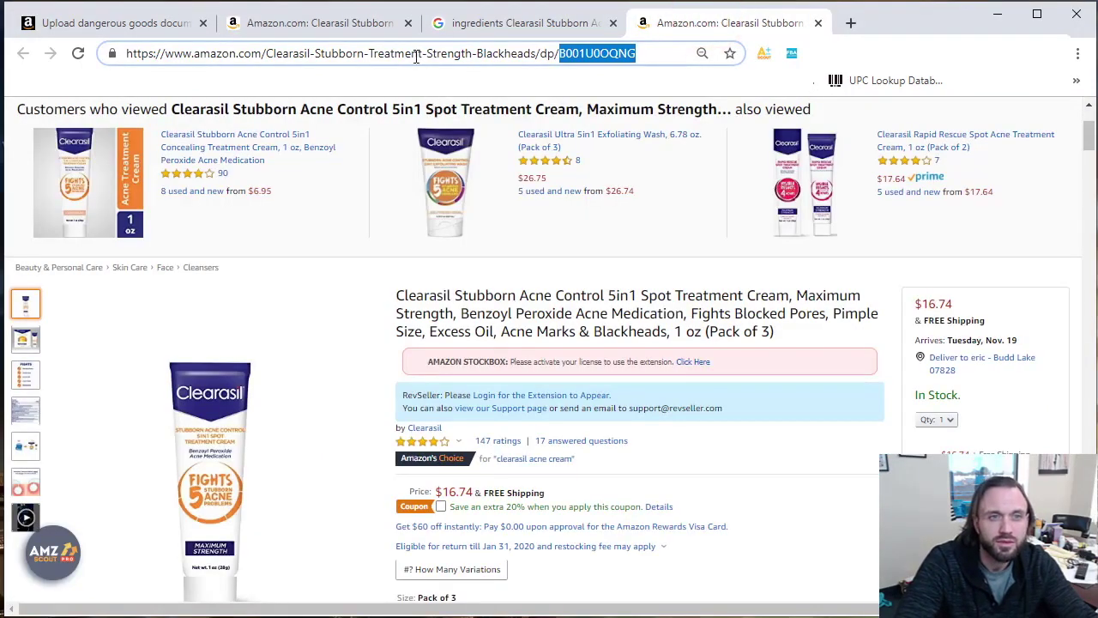
pyautogui.tripleClick(416, 55)
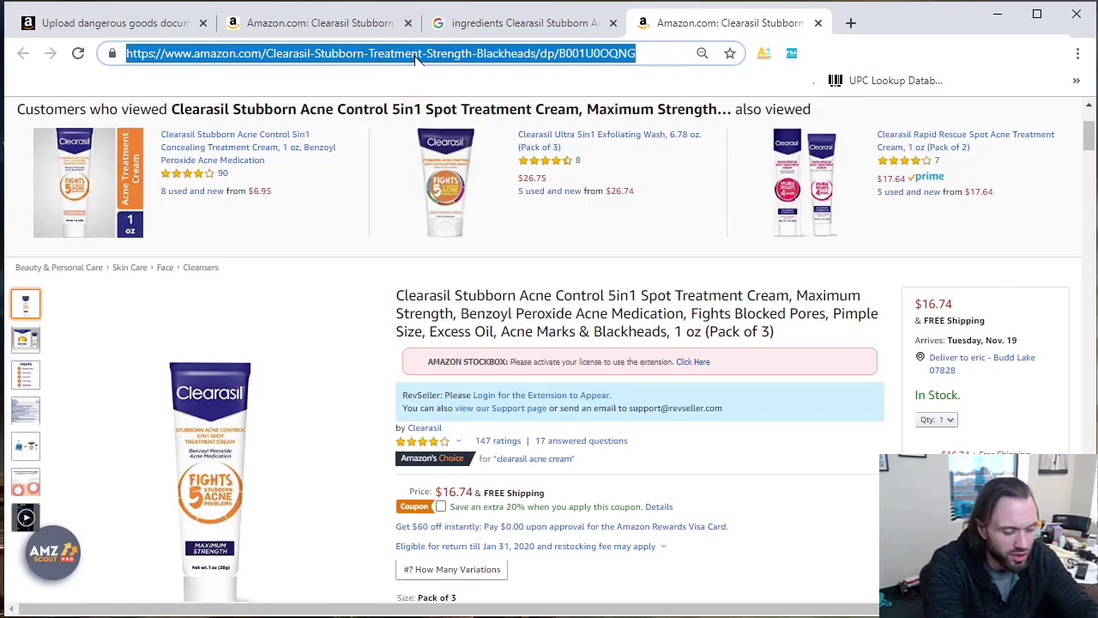
pyautogui.write('sds')
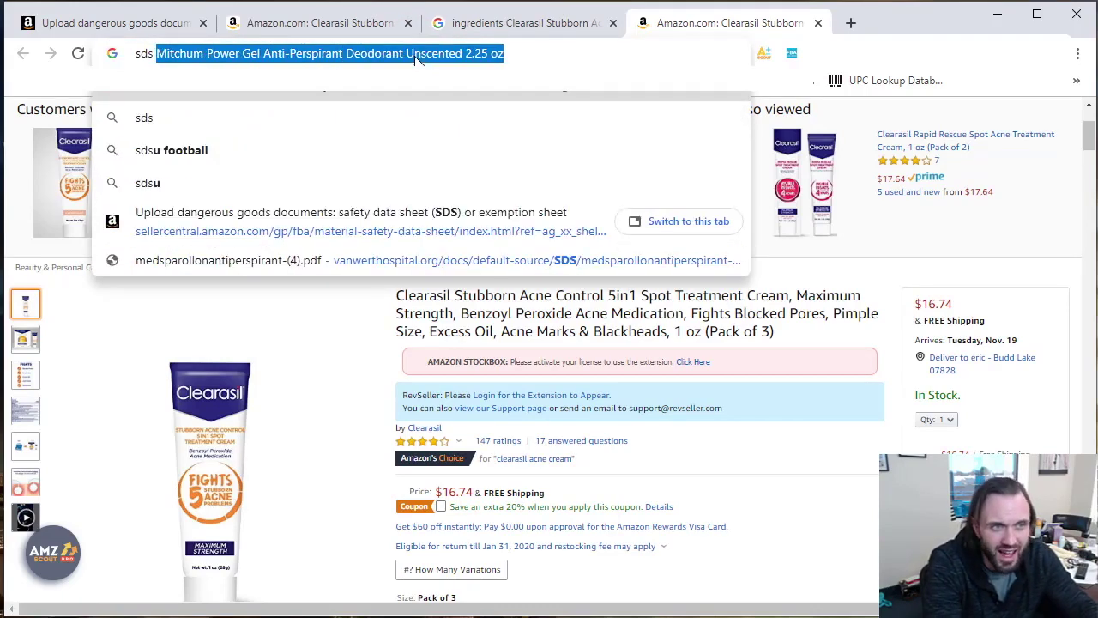
pyautogui.hotkey('ctrl', 'v')
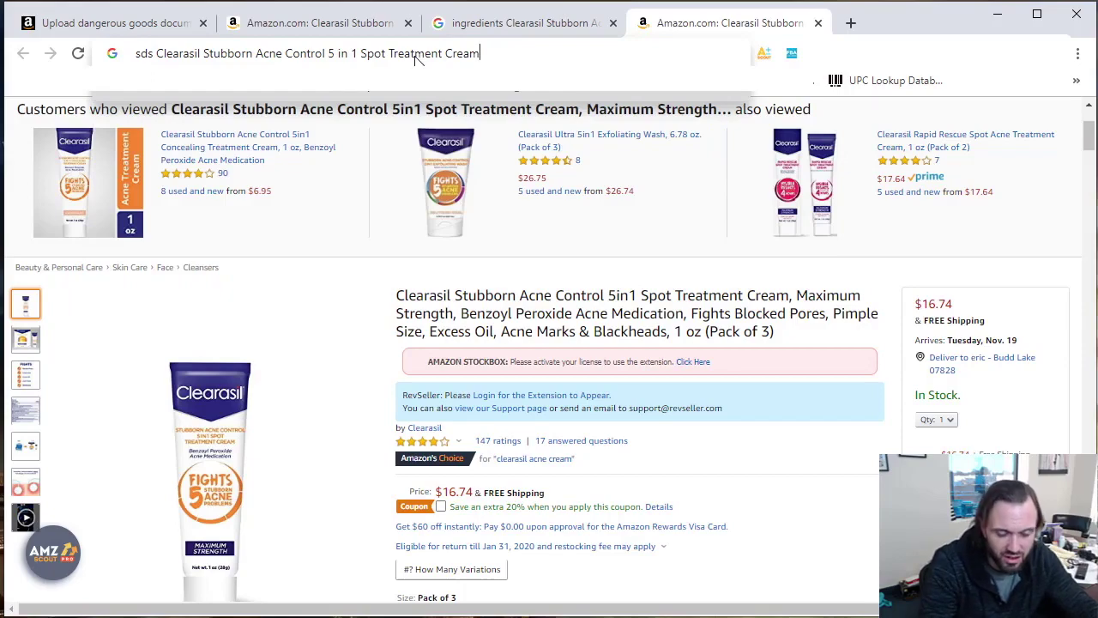
pyautogui.press('Return')
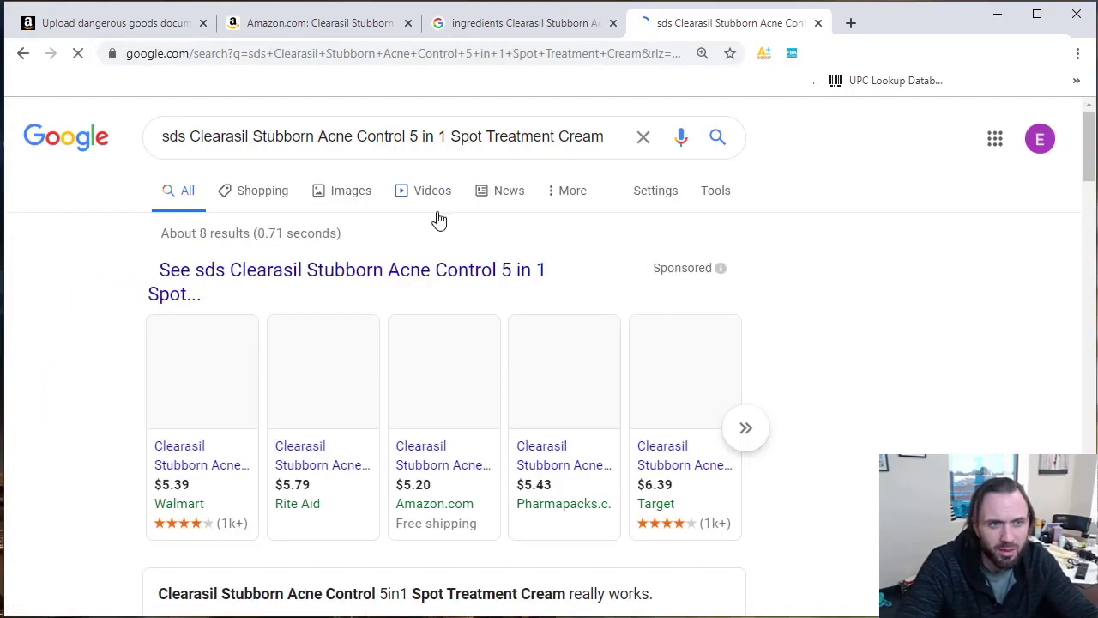
# Look through the Google results for a safety data sheet covering the Clearasil spot treatment cream
pyautogui.scroll(-3, 702, 272)
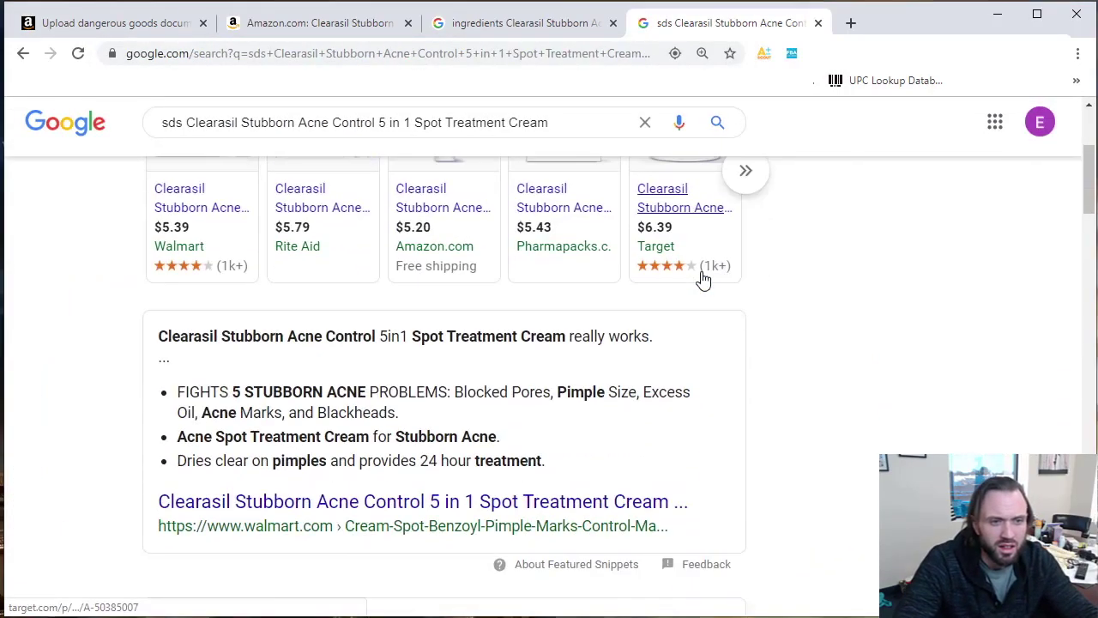
pyautogui.scroll(3, 765, 371)
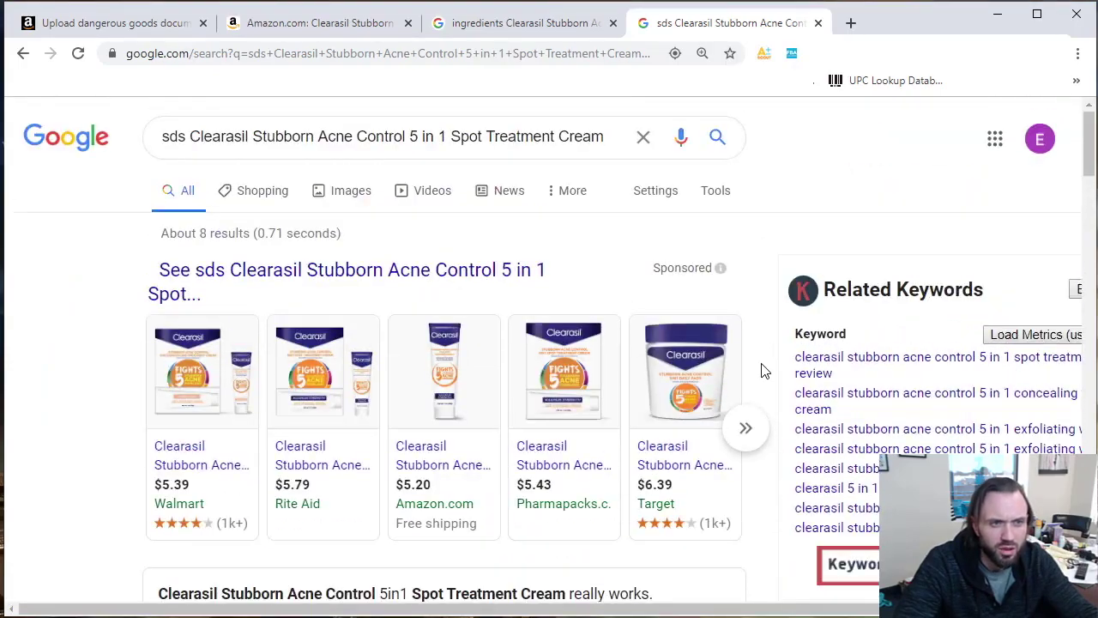
pyautogui.scroll(-10, 765, 370)
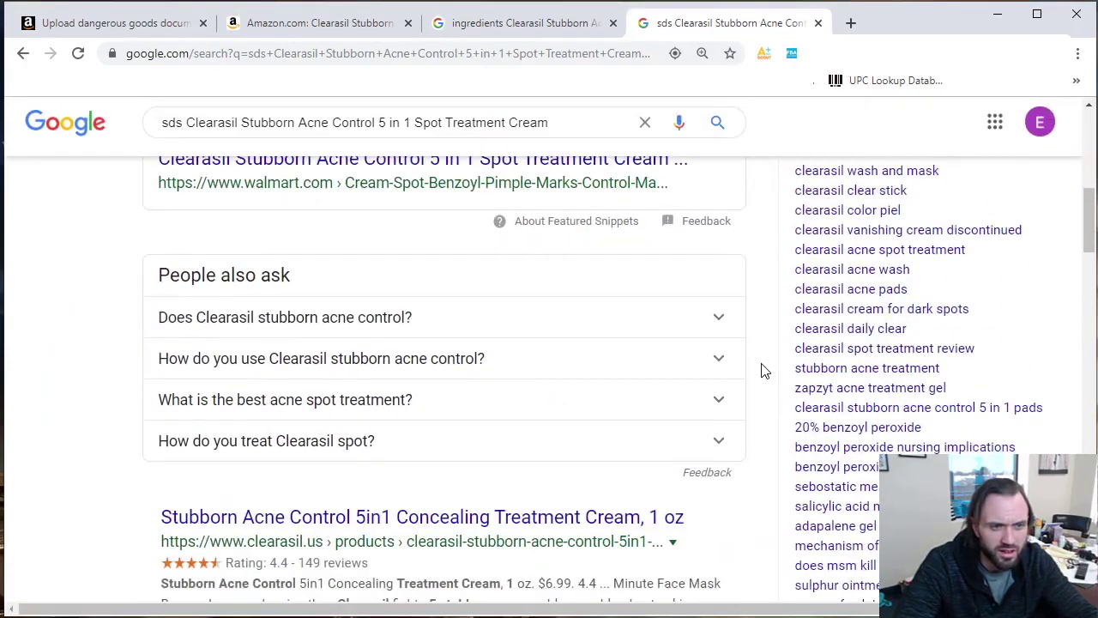
pyautogui.scroll(-3, 766, 370)
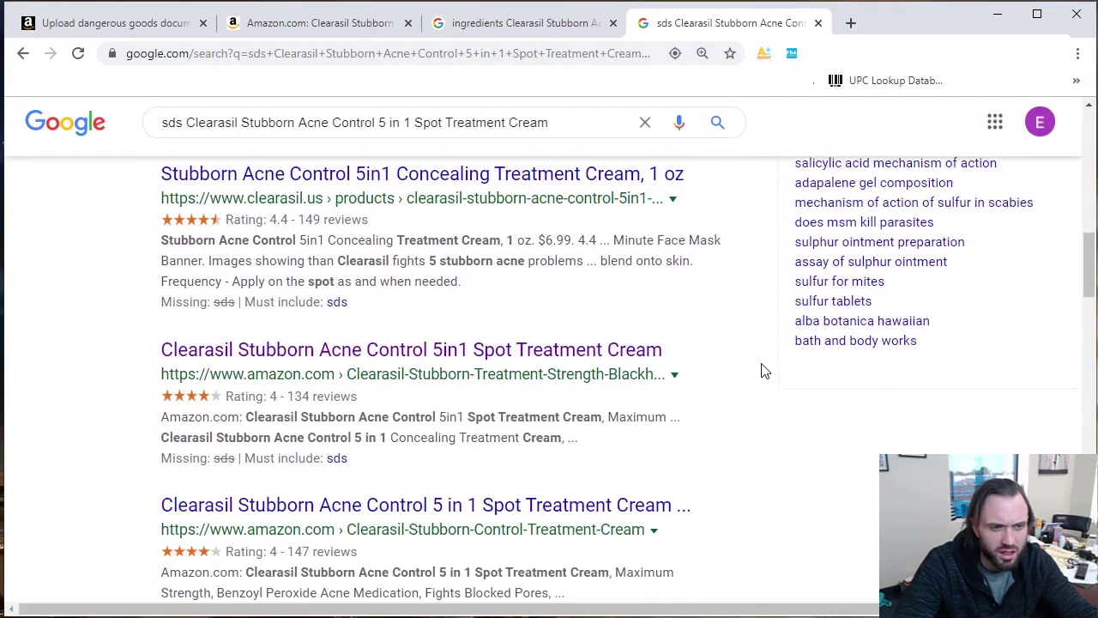
pyautogui.scroll(-5, 765, 370)
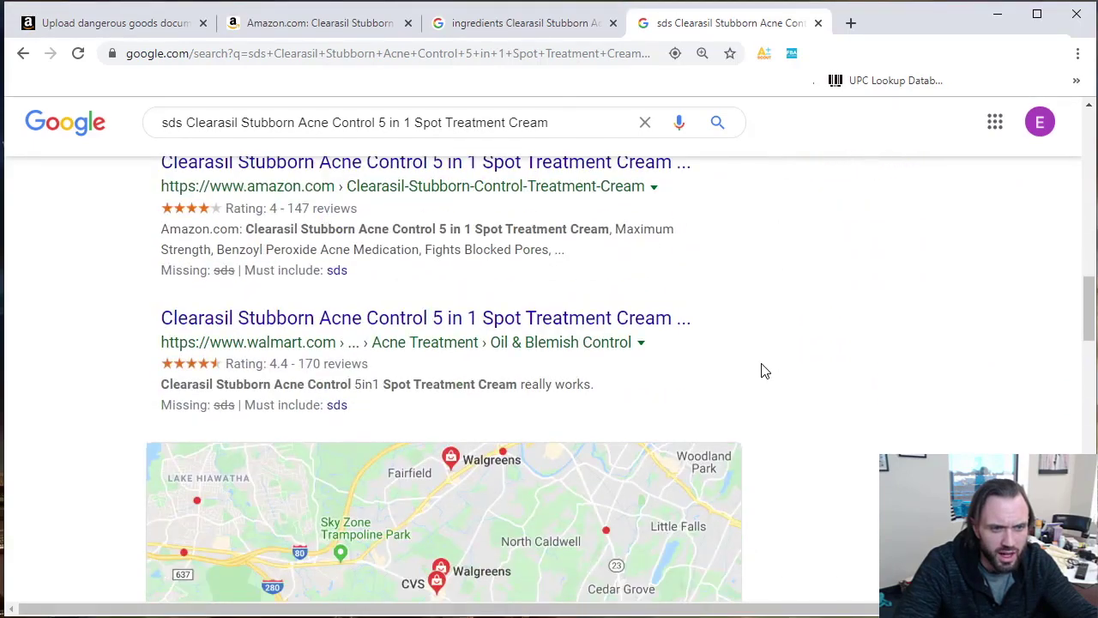
pyautogui.scroll(-8, 765, 370)
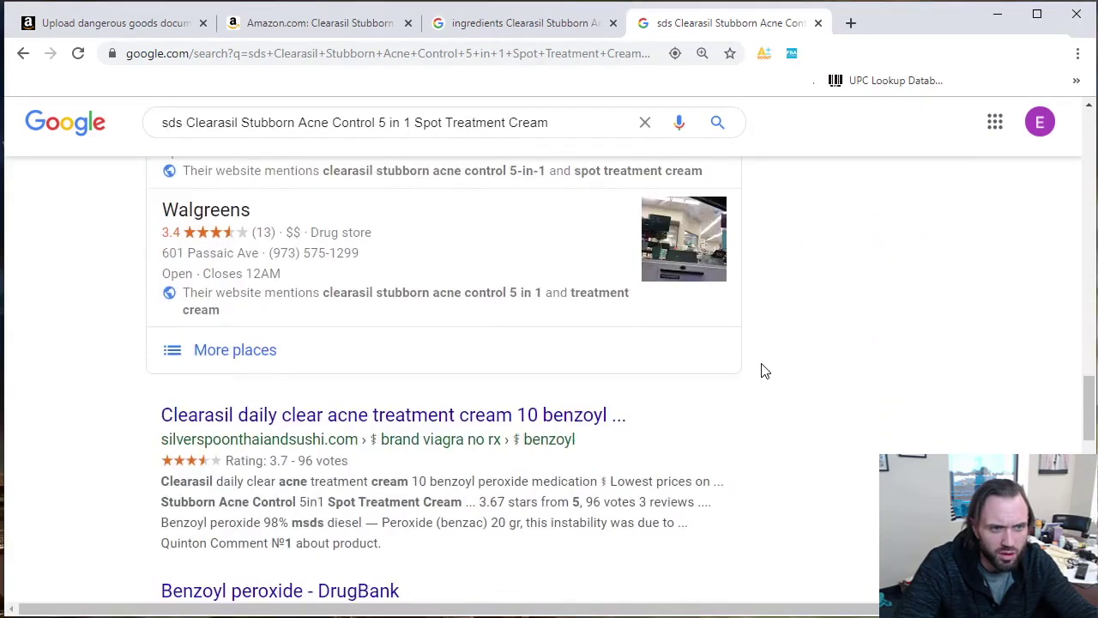
pyautogui.scroll(-6, 766, 371)
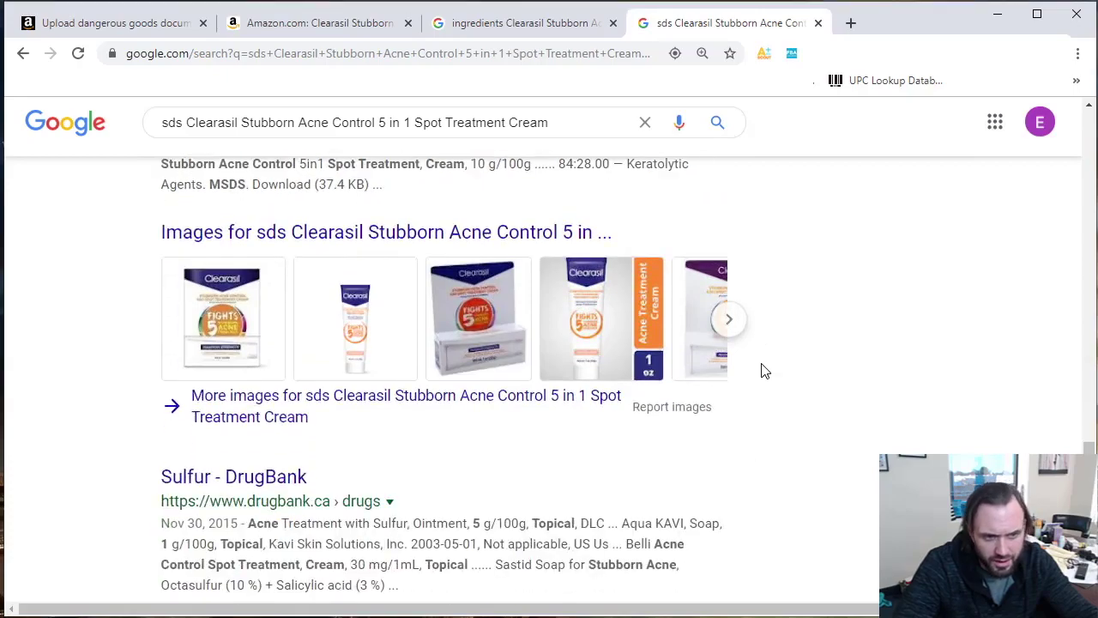
pyautogui.scroll(15, 765, 370)
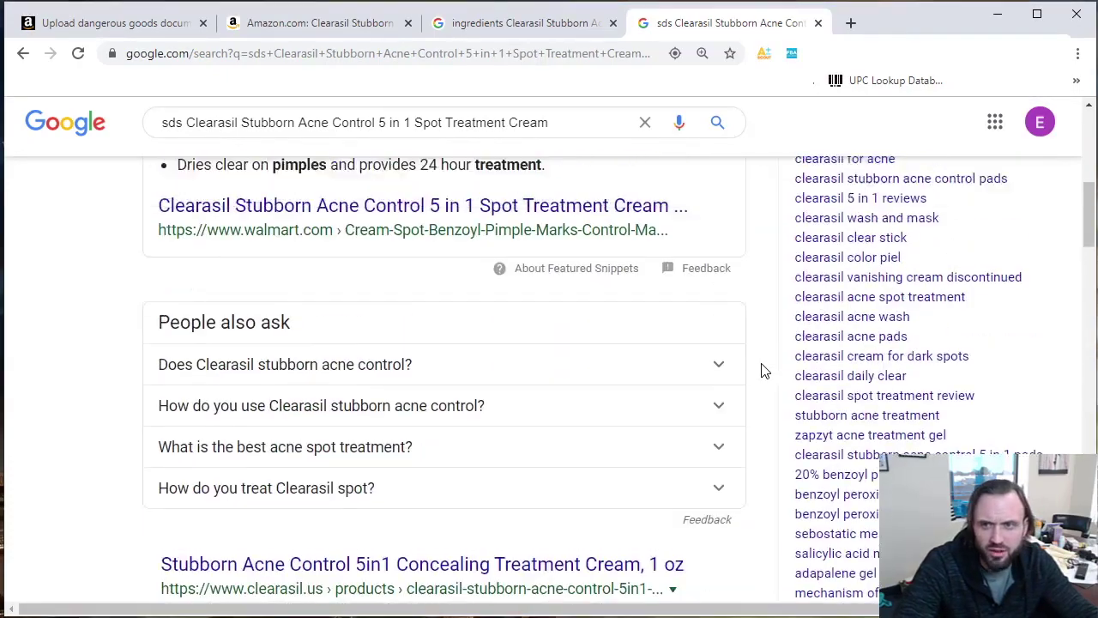
# Replace "sds" with "safety data sheet" in the Google query and run the search again
pyautogui.doubleClick(180, 137)
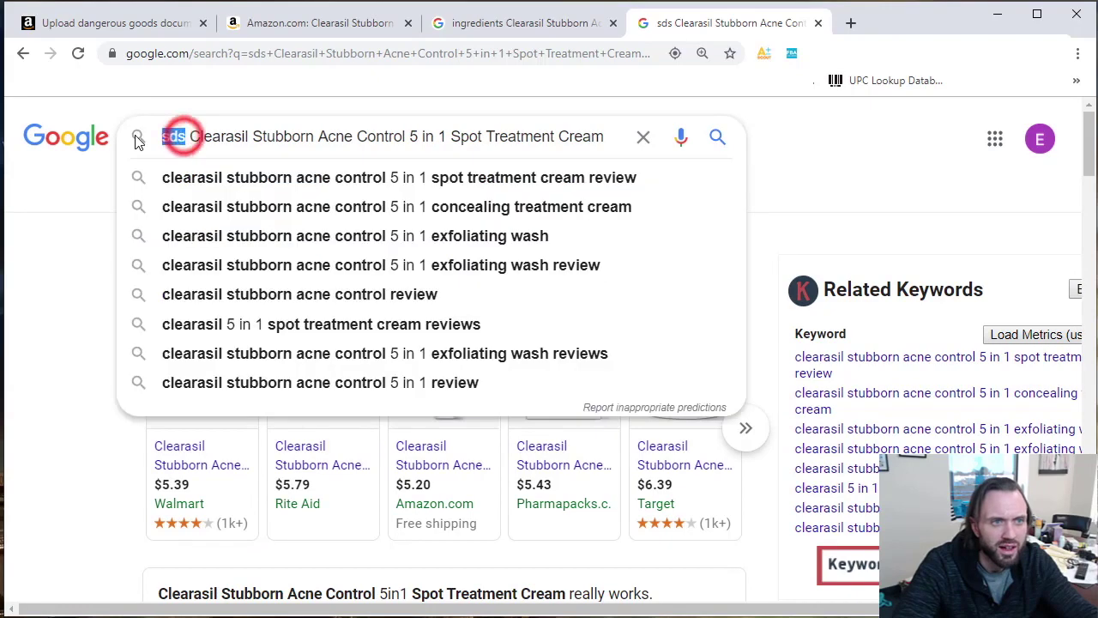
pyautogui.write('safety data')
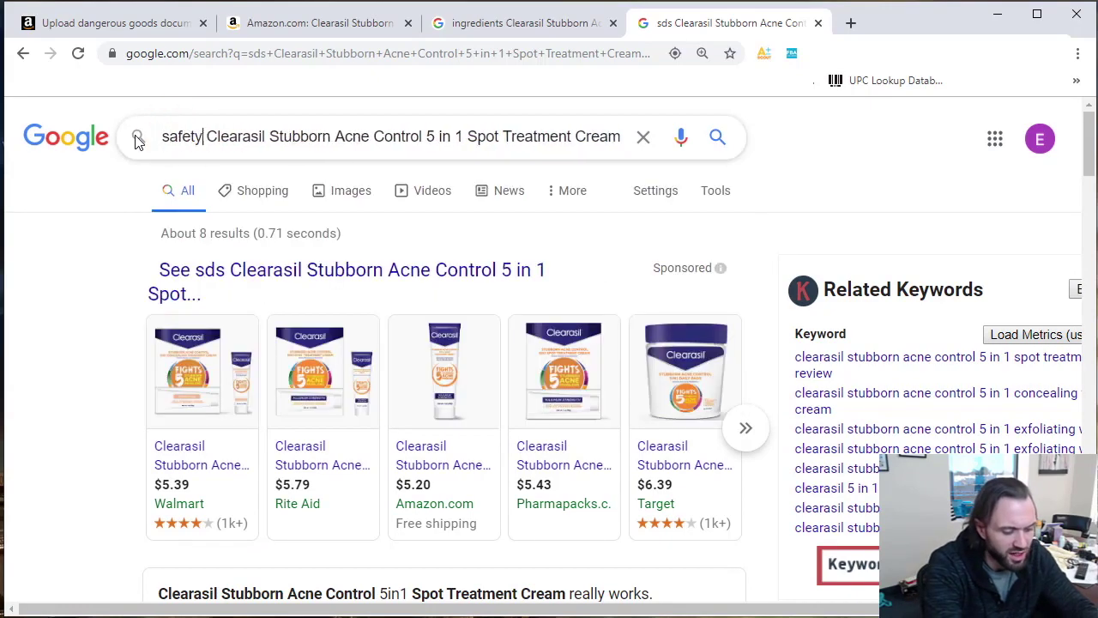
pyautogui.write(' sheet')
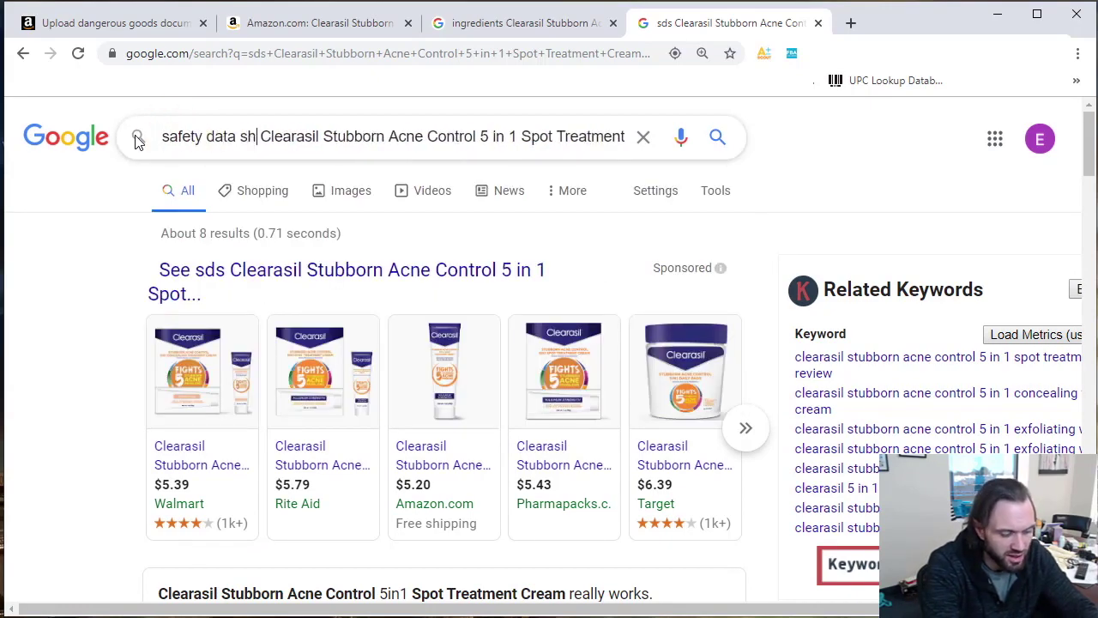
pyautogui.press('Return')
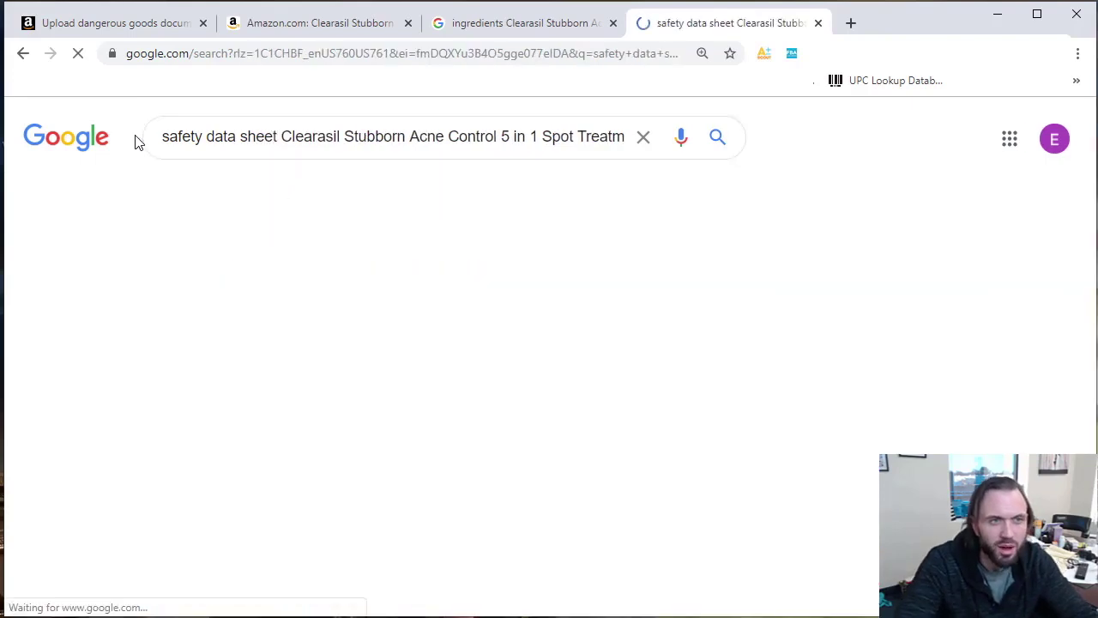
# Open the rbnainfo.com result for Clearasil Stubborn Acne Control in a new browser tab and switch to it
pyautogui.scroll(-1, 538, 285)
pyautogui.scroll(-2, 538, 286)
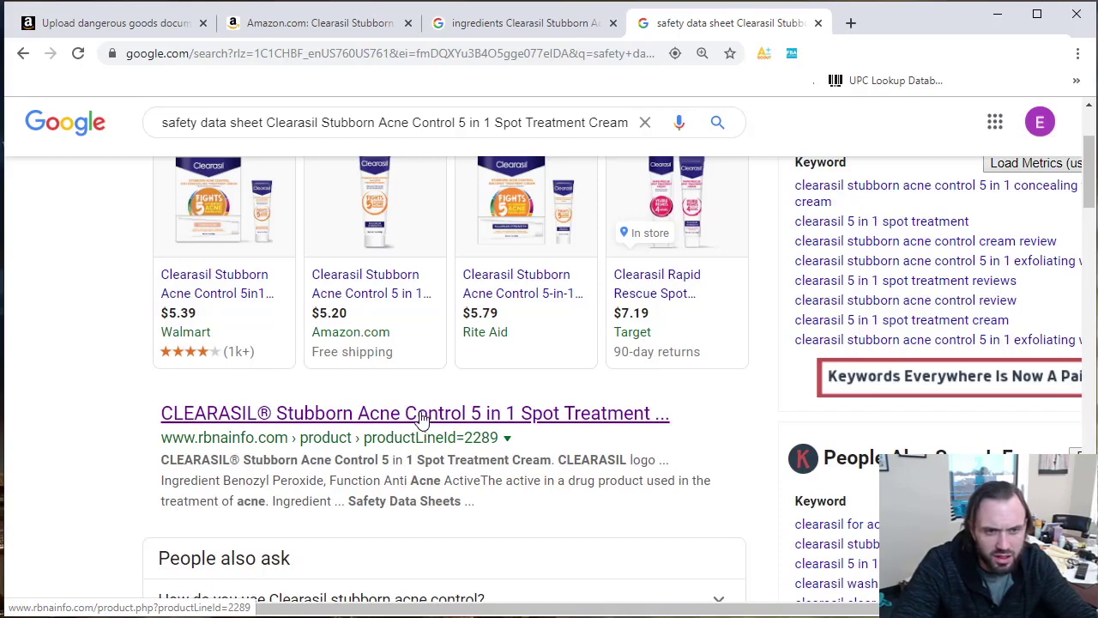
pyautogui.rightClick(453, 420)
pyautogui.click(457, 426)
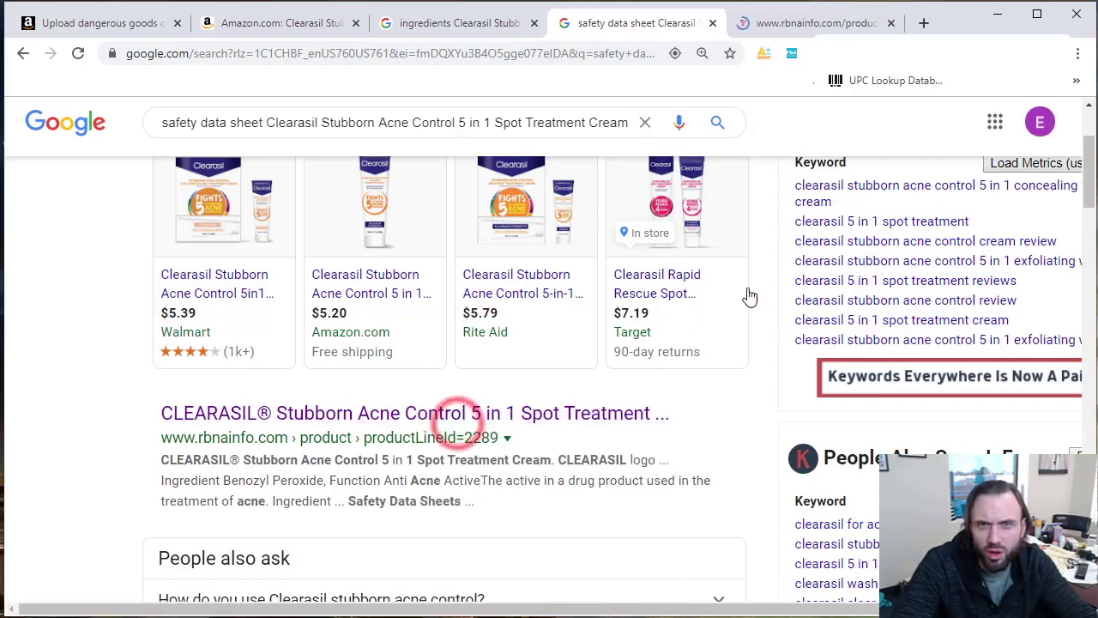
pyautogui.click(817, 15)
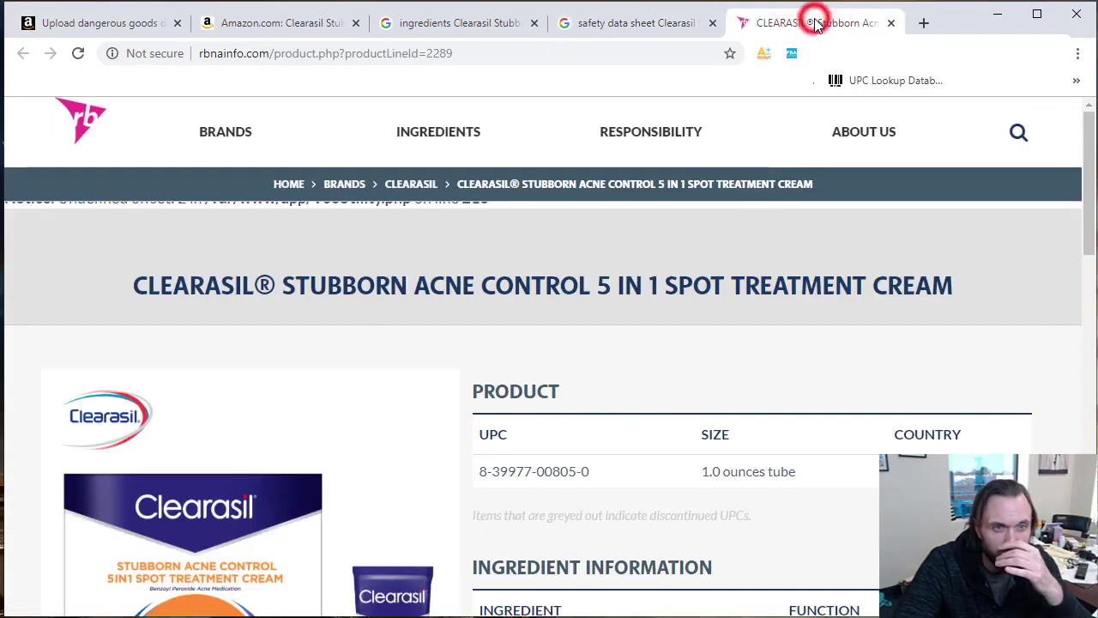
# Examine the manufacturer's product page, including its product details, ingredient list and safety data sheets section
pyautogui.moveTo(738, 198)
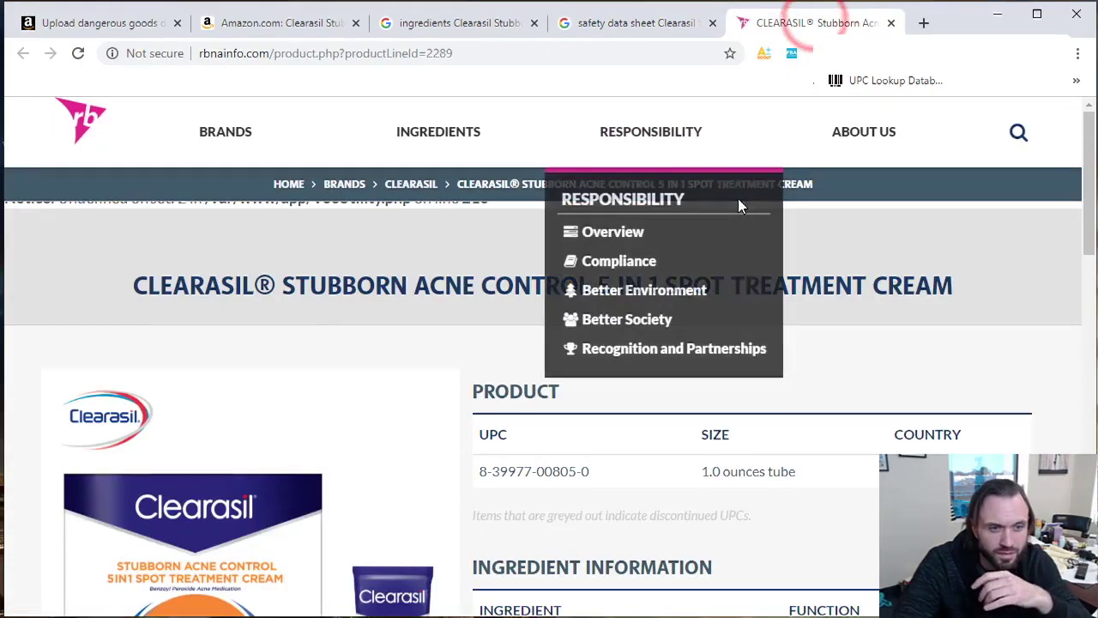
pyautogui.scroll(-2, 753, 343)
pyautogui.scroll(-1, 527, 458)
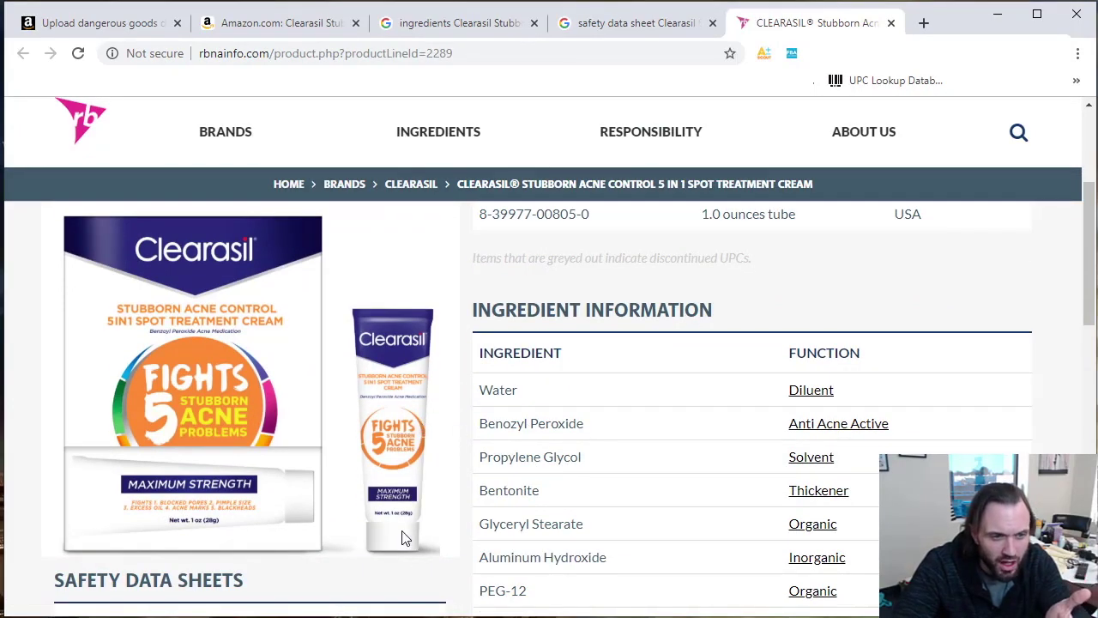
pyautogui.scroll(1, 407, 463)
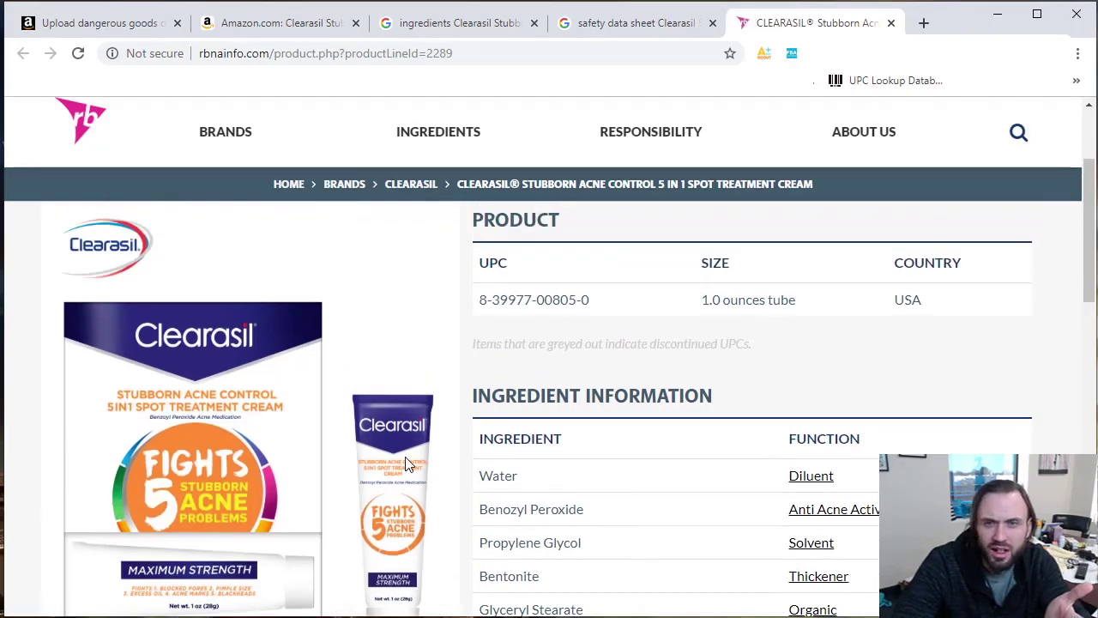
pyautogui.scroll(2, 409, 464)
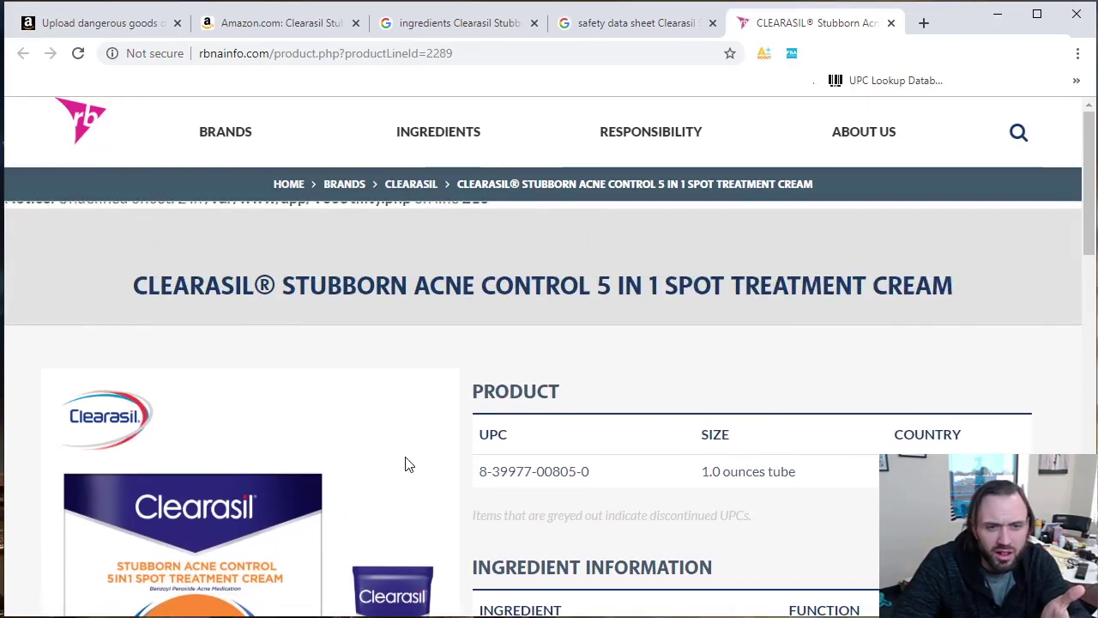
pyautogui.scroll(-7, 409, 464)
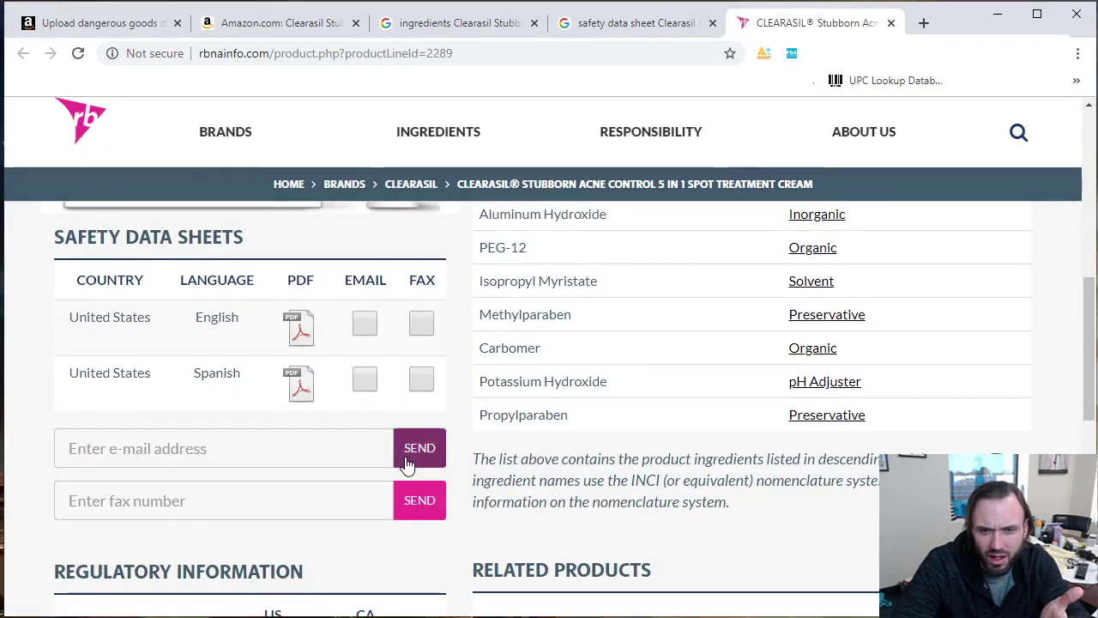
pyautogui.scroll(-5, 408, 465)
pyautogui.scroll(4, 409, 464)
pyautogui.scroll(5, 409, 464)
pyautogui.scroll(-3, 407, 422)
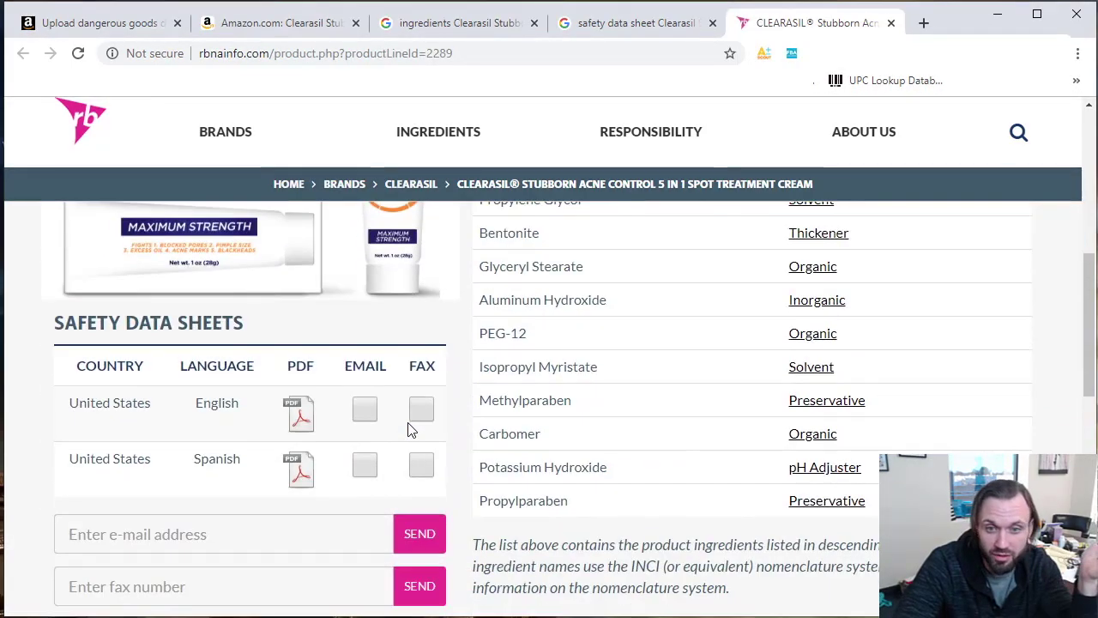
pyautogui.scroll(3, 408, 424)
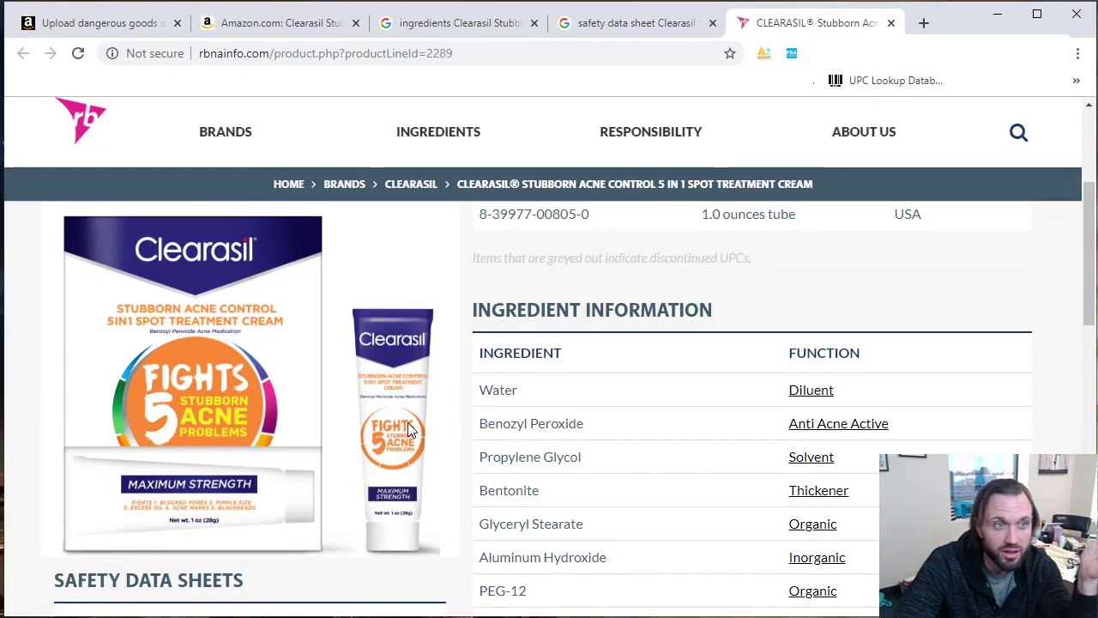
pyautogui.scroll(-2, 407, 422)
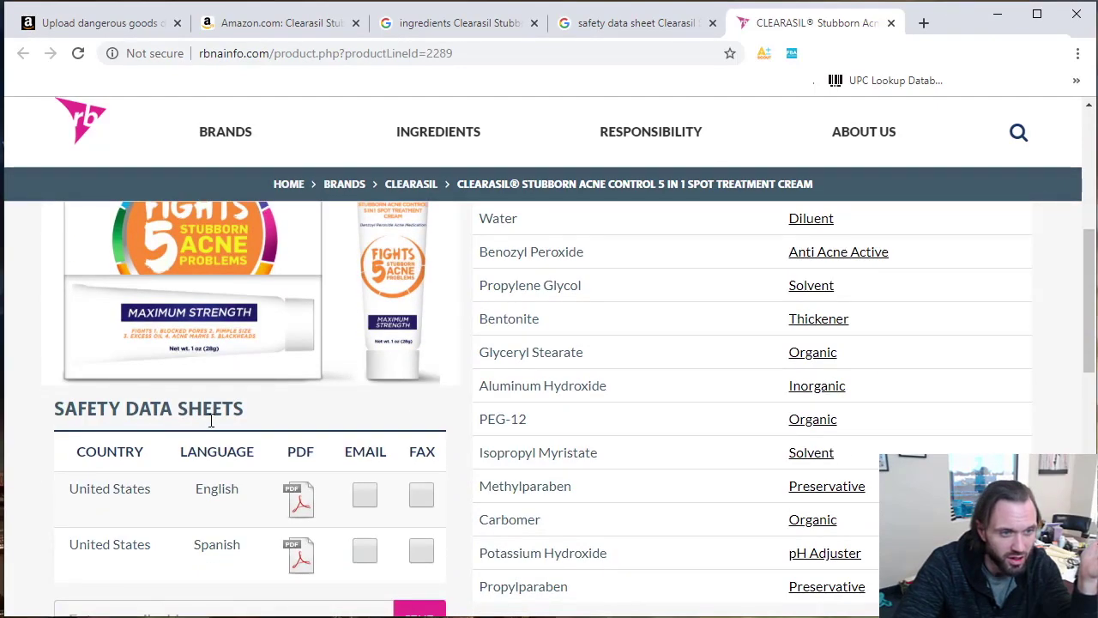
# Highlight the Safety Data Sheets heading and open the United States English safety data sheet PDF in a new tab
pyautogui.moveTo(61, 409); pyautogui.dragTo(187, 409)
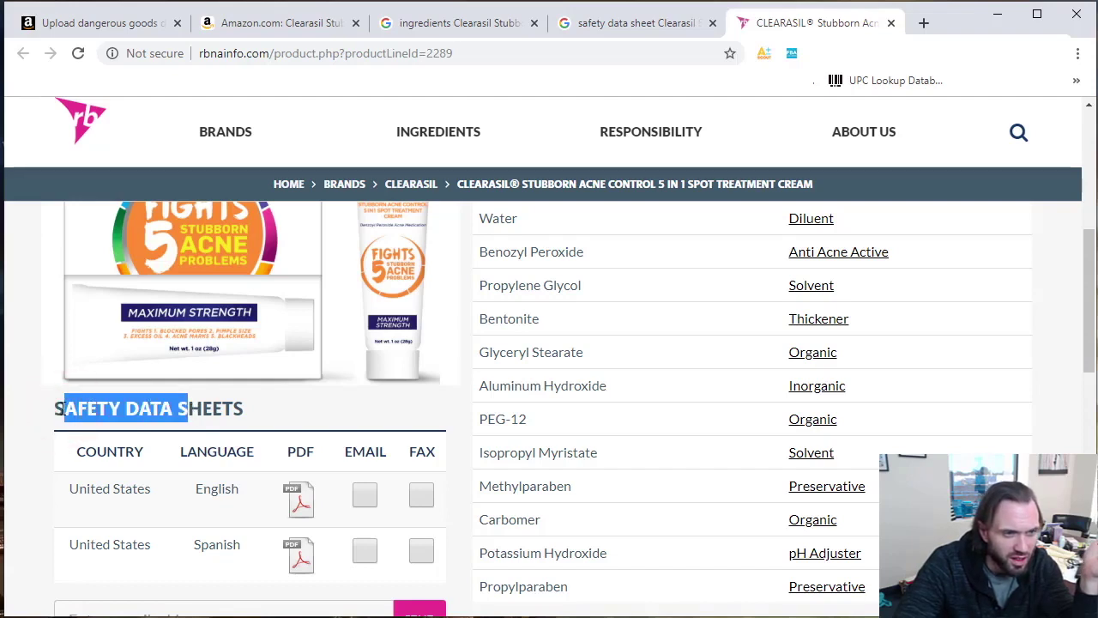
pyautogui.tripleClick(54, 410)
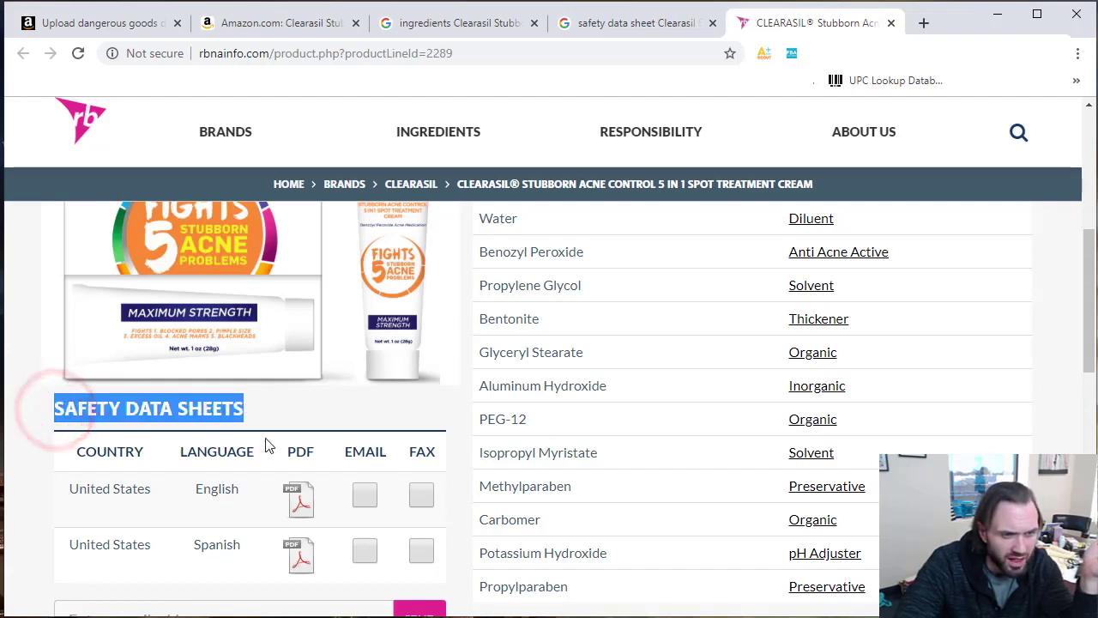
pyautogui.rightClick(308, 509)
pyautogui.click(308, 509)
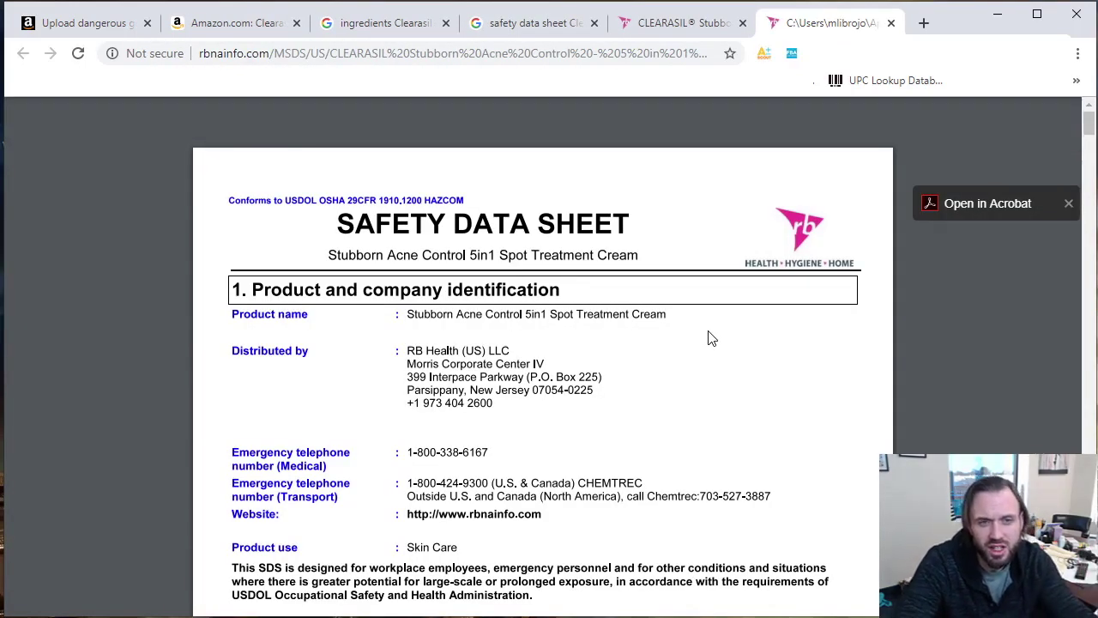
# Examine the Clearasil safety data sheet's product identification, hazards identification and ingredient composition sections
pyautogui.scroll(-3, 708, 337)
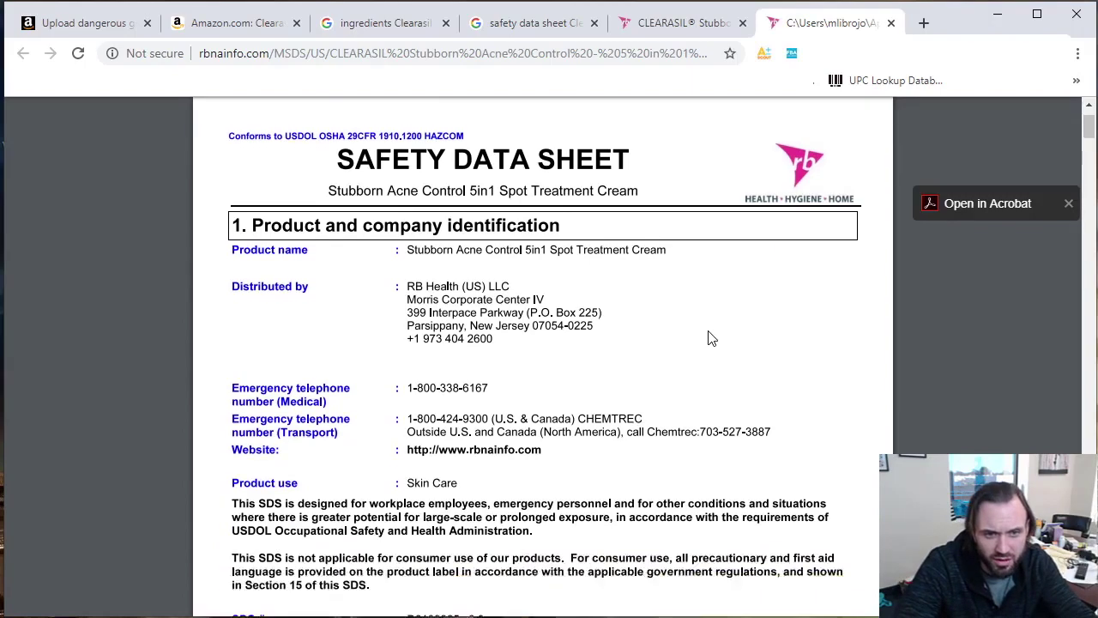
pyautogui.scroll(-4, 709, 337)
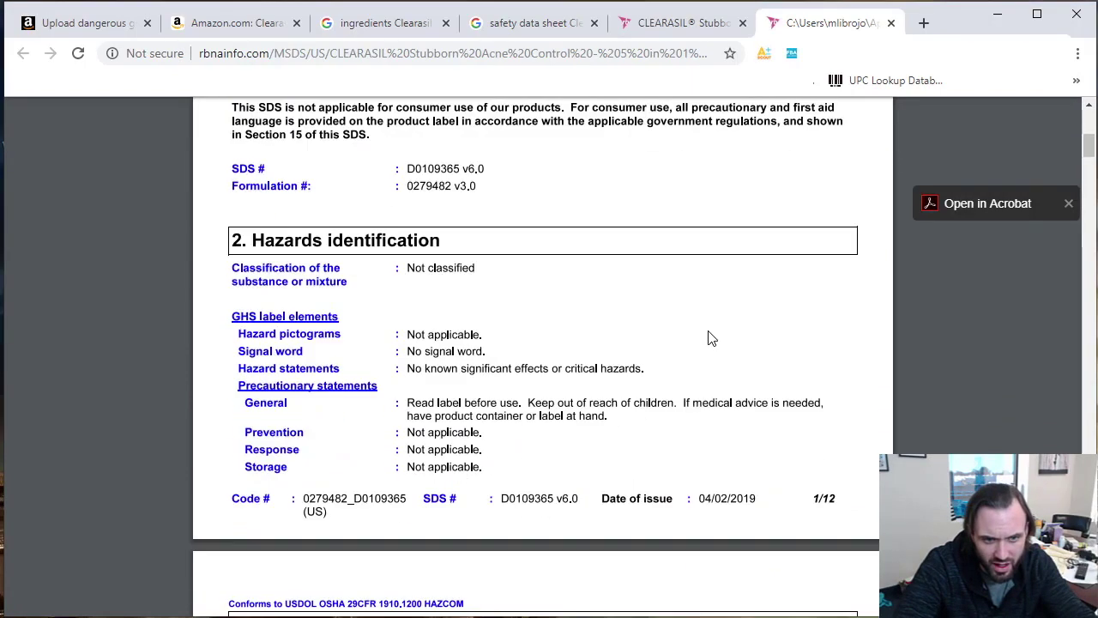
pyautogui.scroll(-6, 709, 337)
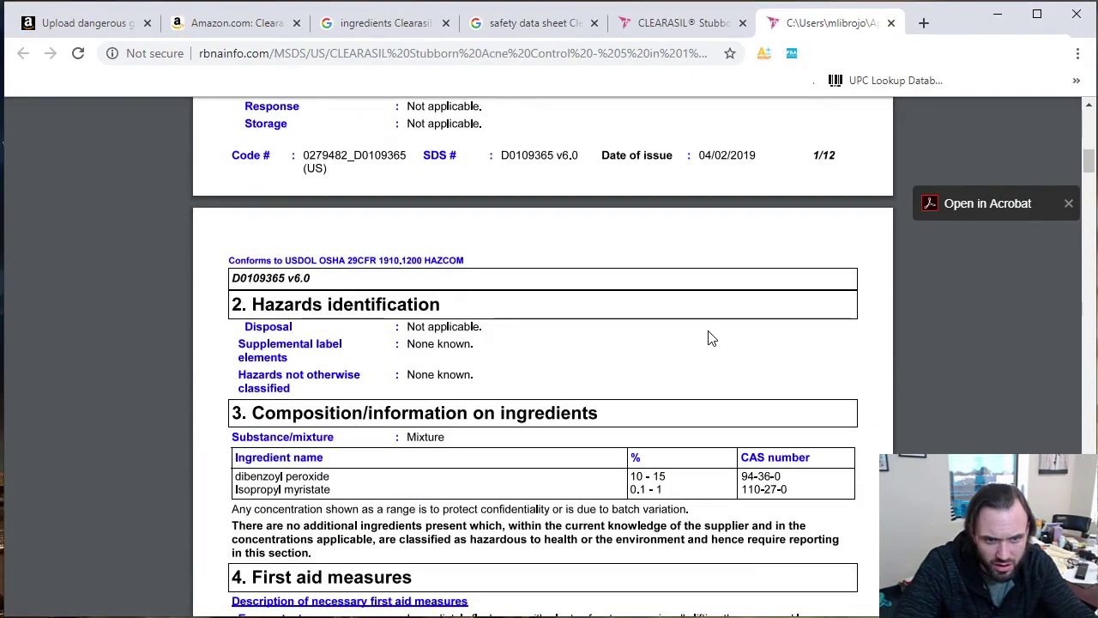
pyautogui.scroll(7, 709, 337)
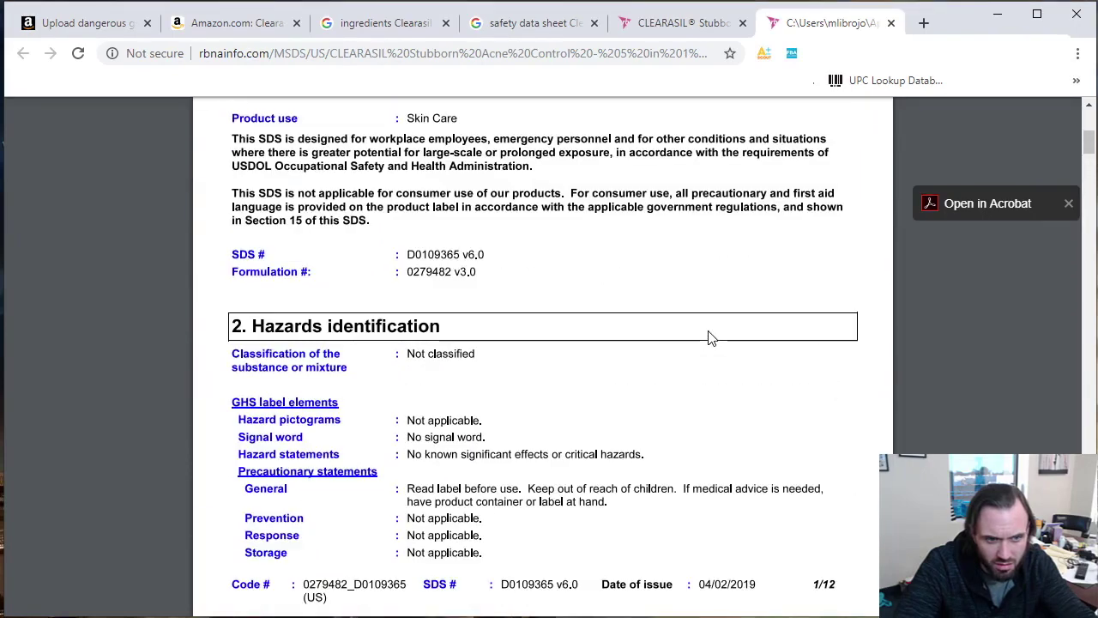
pyautogui.scroll(1, 709, 337)
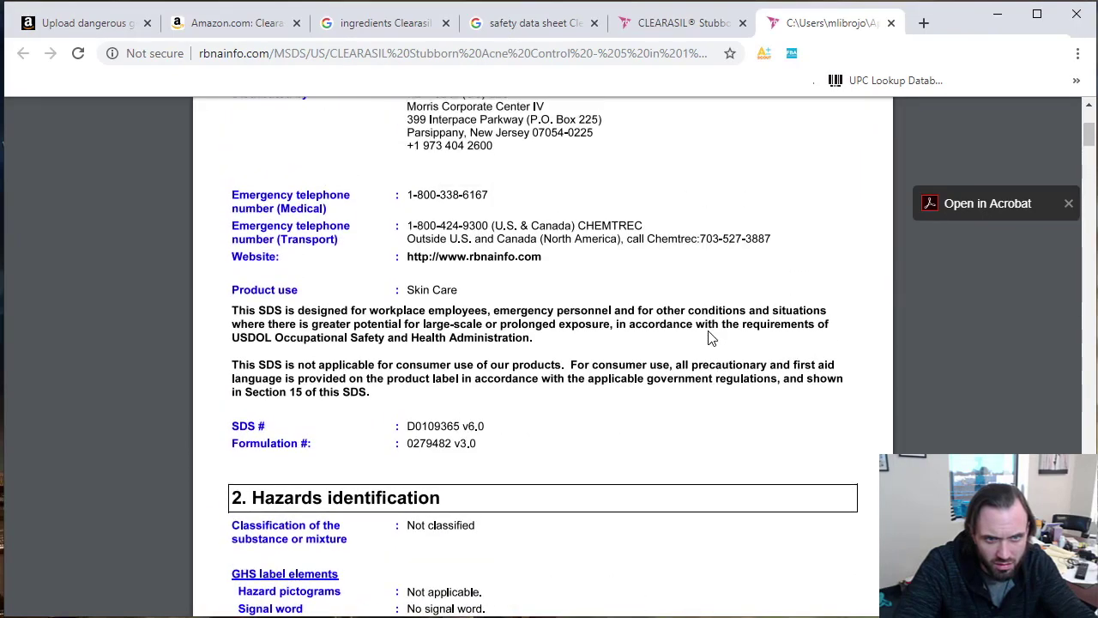
pyautogui.scroll(2, 709, 337)
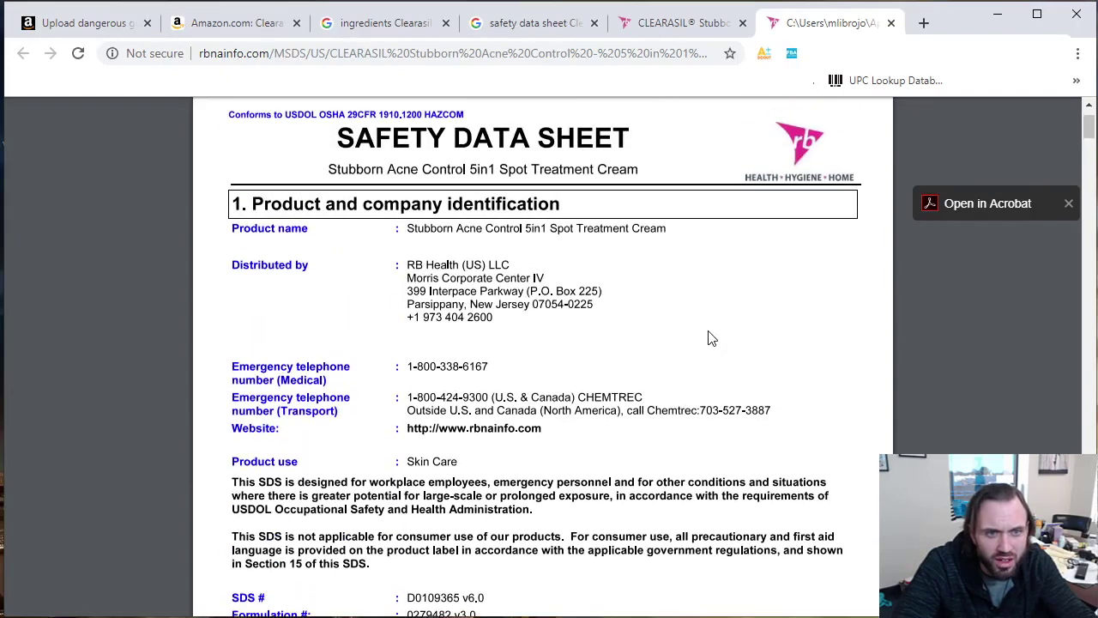
pyautogui.scroll(1, 709, 337)
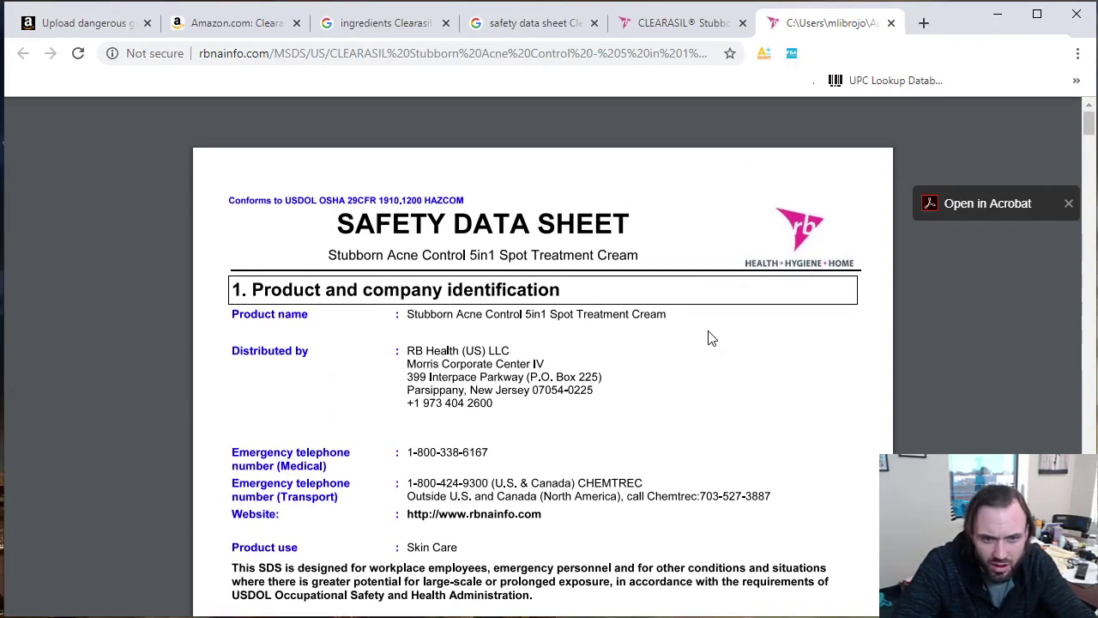
pyautogui.scroll(-1, 709, 337)
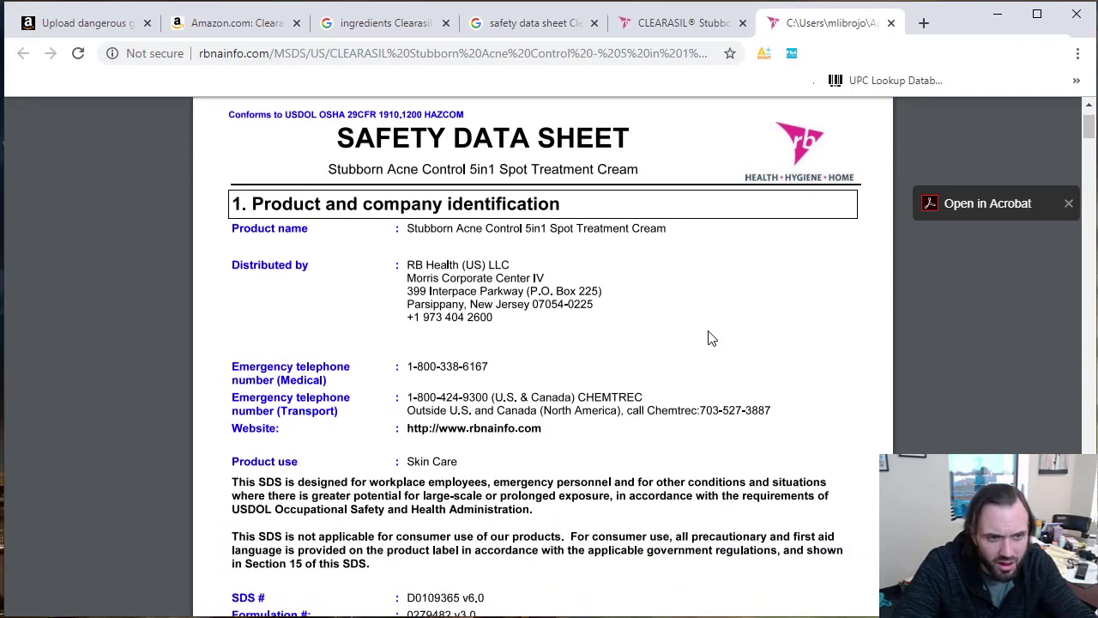
pyautogui.scroll(-1, 709, 337)
pyautogui.scroll(2, 709, 338)
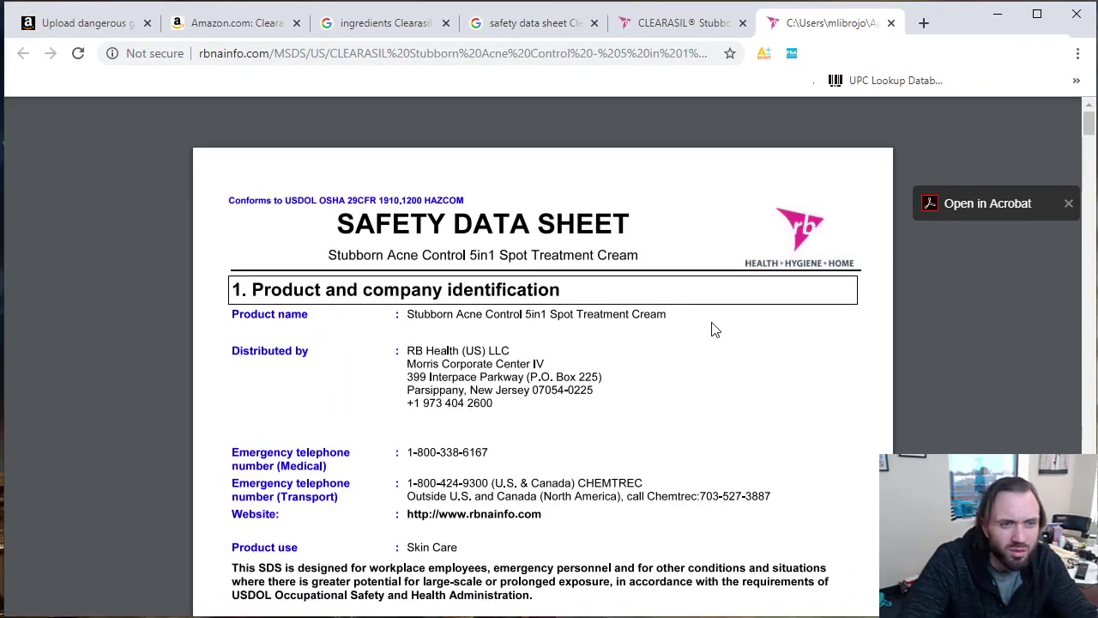
pyautogui.scroll(-1, 715, 330)
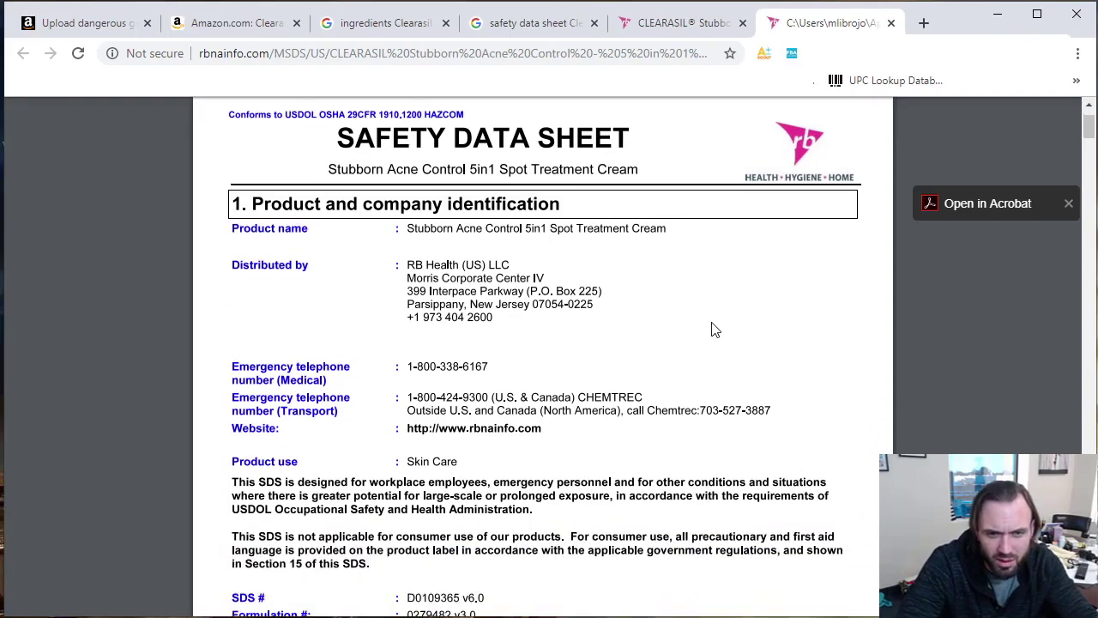
pyautogui.scroll(-4, 715, 330)
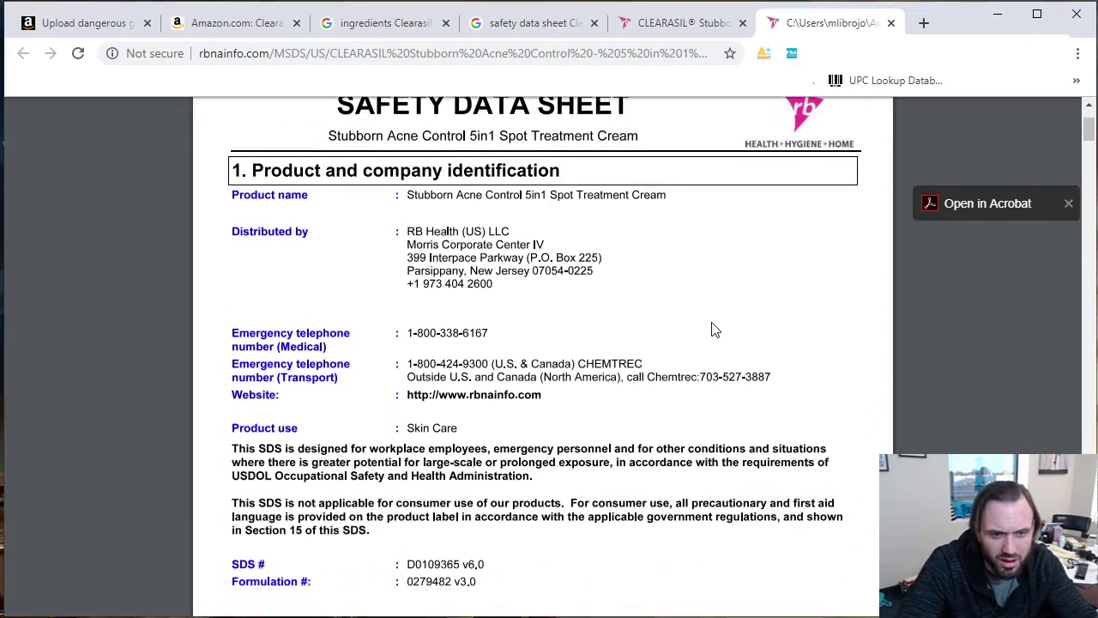
pyautogui.scroll(-2, 715, 330)
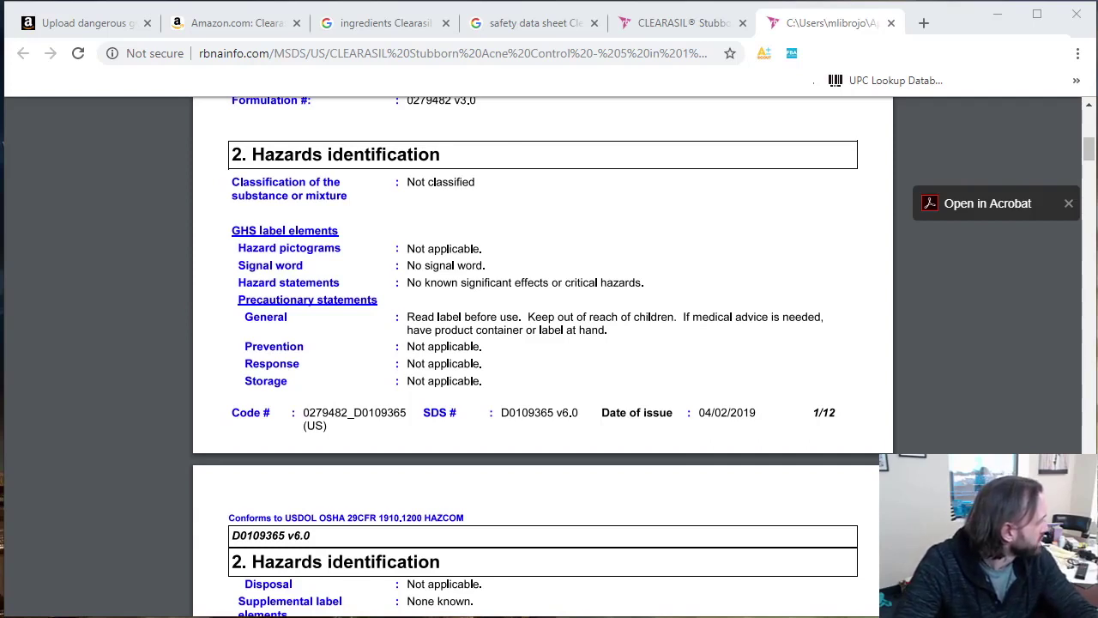
# Bring the "who makes clearasil" Google results tab into the browser window, and return to the safety data sheet PDF
pyautogui.moveTo(17, 214); pyautogui.dragTo(592, 22)
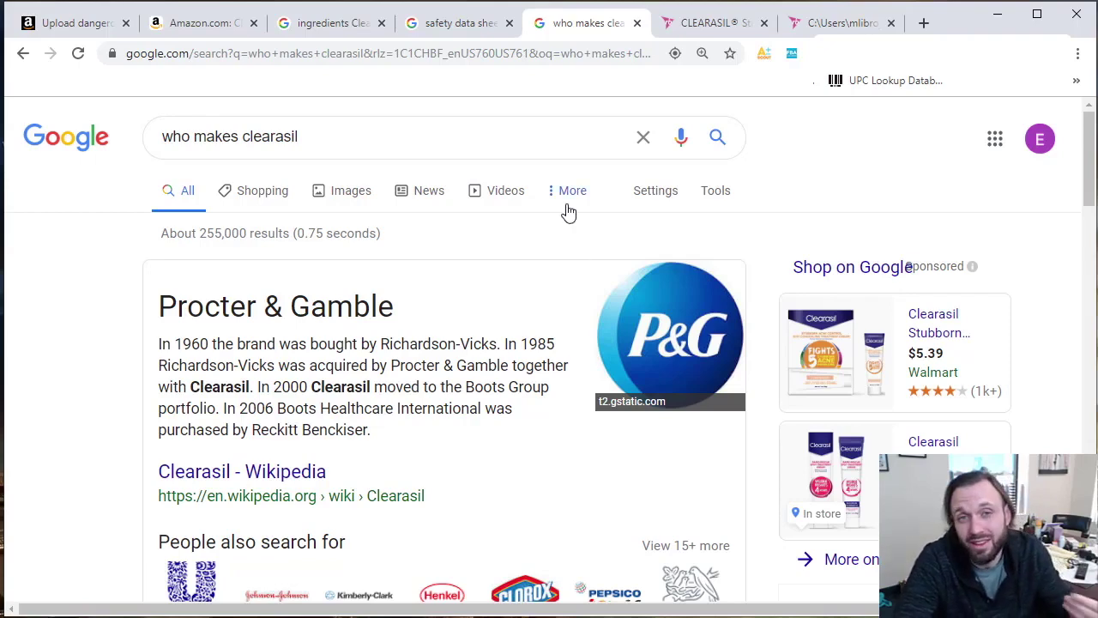
pyautogui.click(707, 24)
pyautogui.click(845, 22)
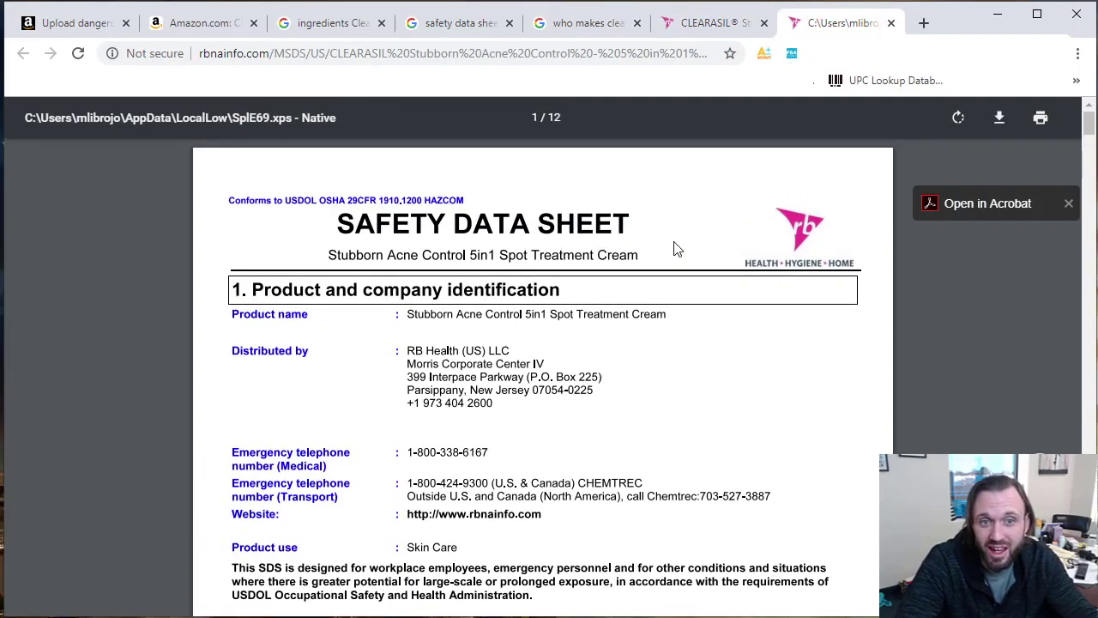
pyautogui.click(999, 119)
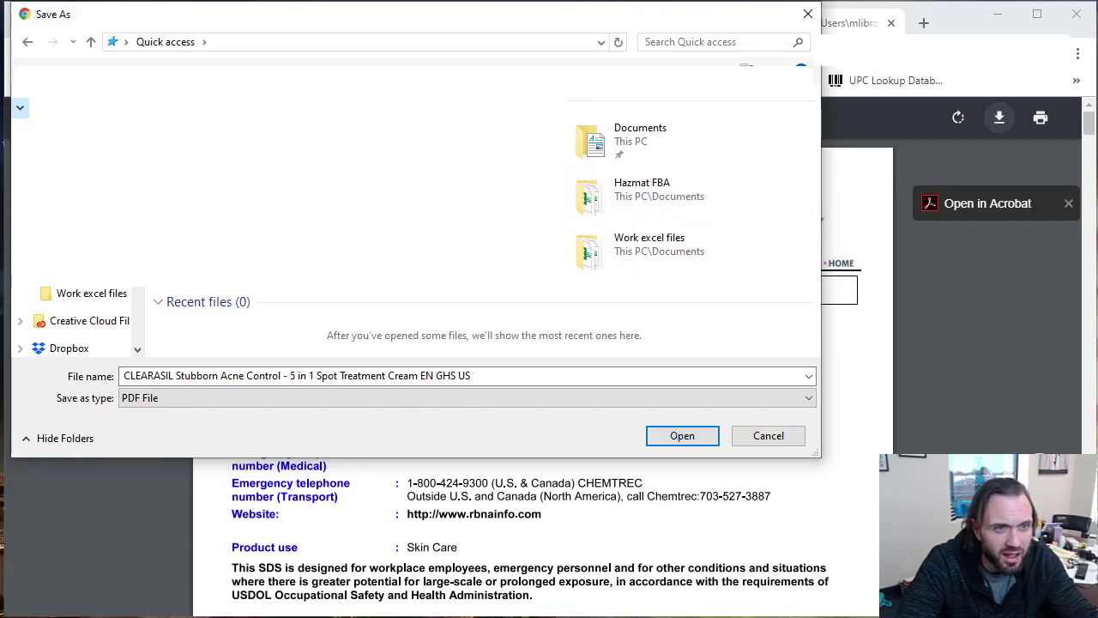
pyautogui.click(481, 375)
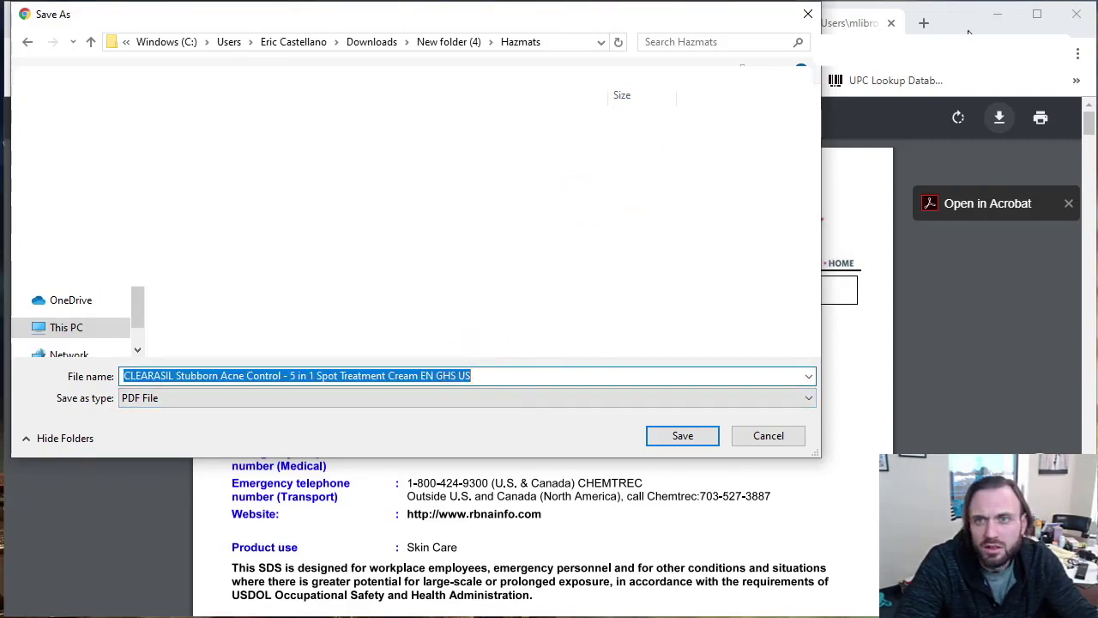
pyautogui.click(781, 439)
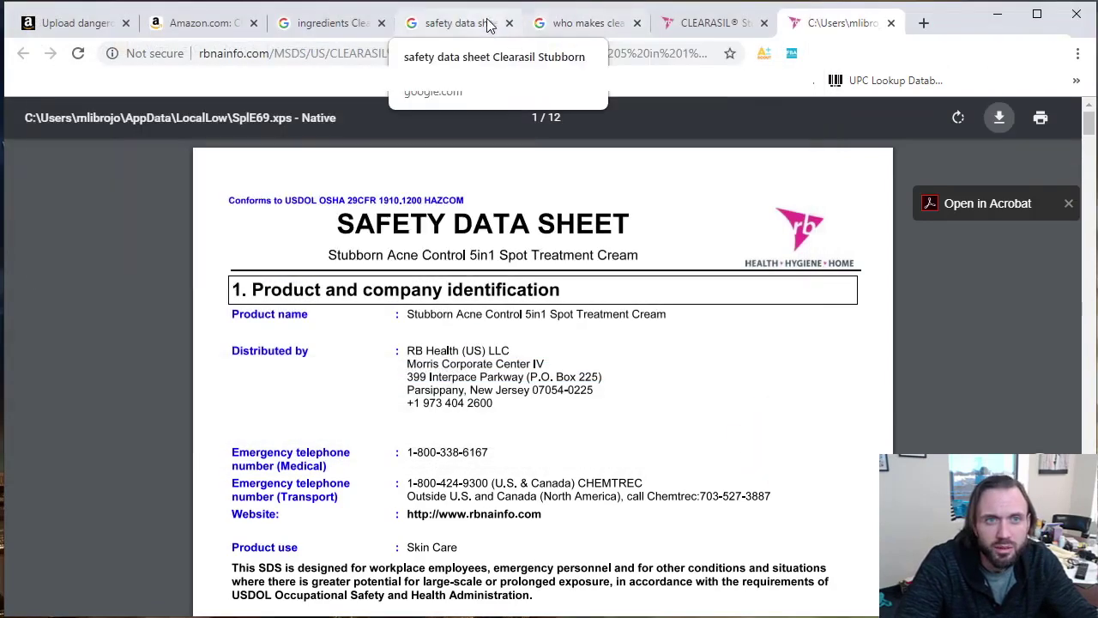
# Copy the ASIN B001U0OQNG from the web address of the Clearasil product page on Amazon
pyautogui.click(214, 23)
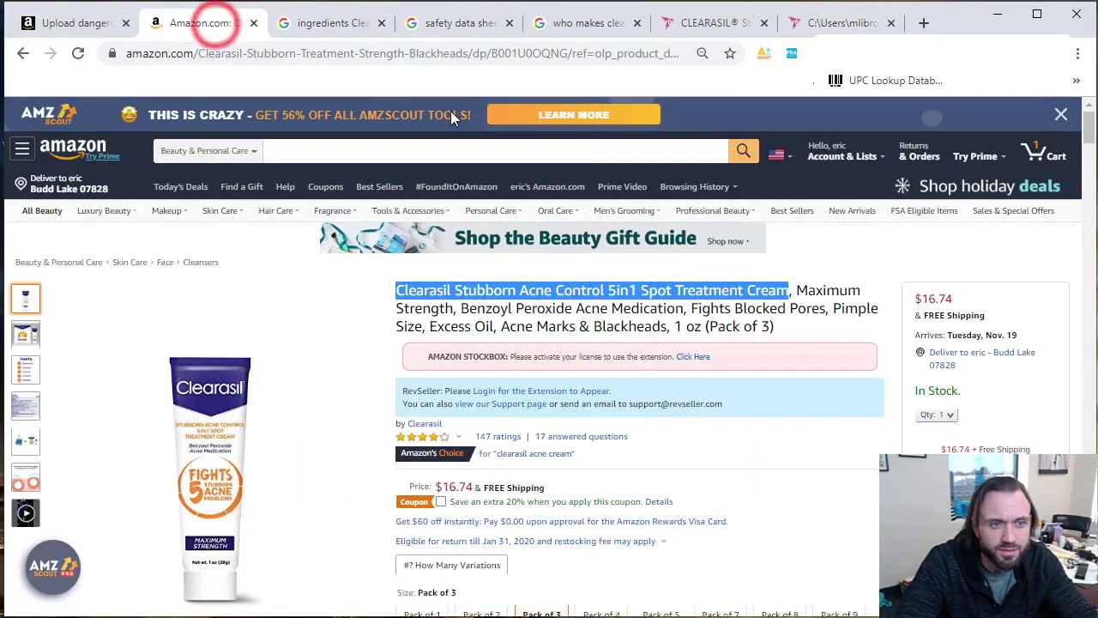
pyautogui.moveTo(535, 53); pyautogui.dragTo(616, 55)
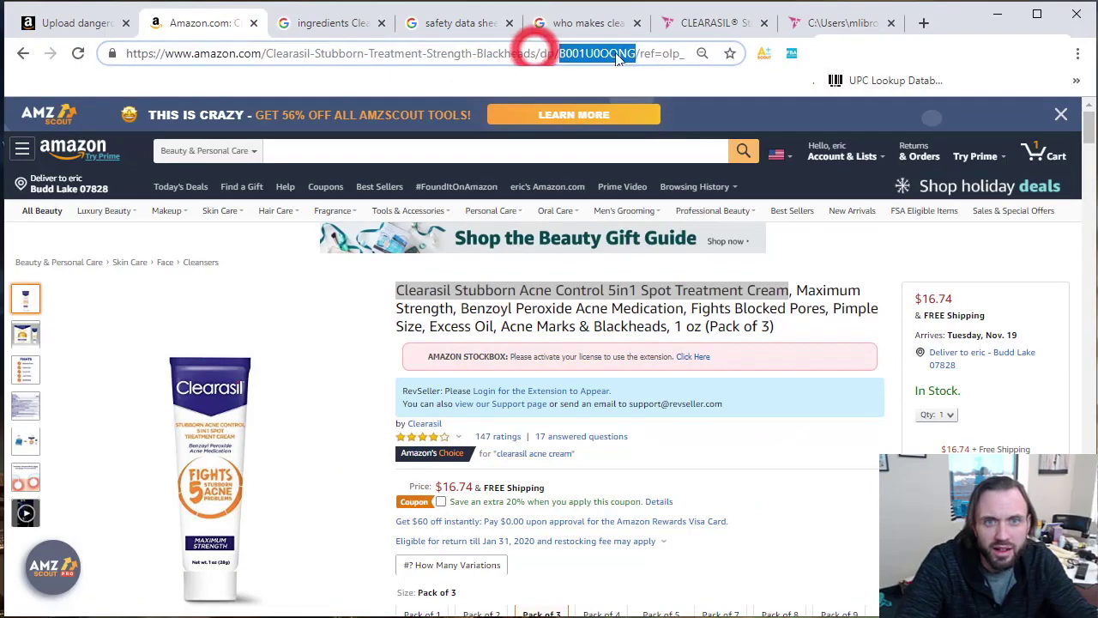
pyautogui.rightClick(616, 55)
pyautogui.click(666, 144)
# Start downloading the safety data sheet PDF and choose the Hazmats folder as its destination
pyautogui.click(837, 23)
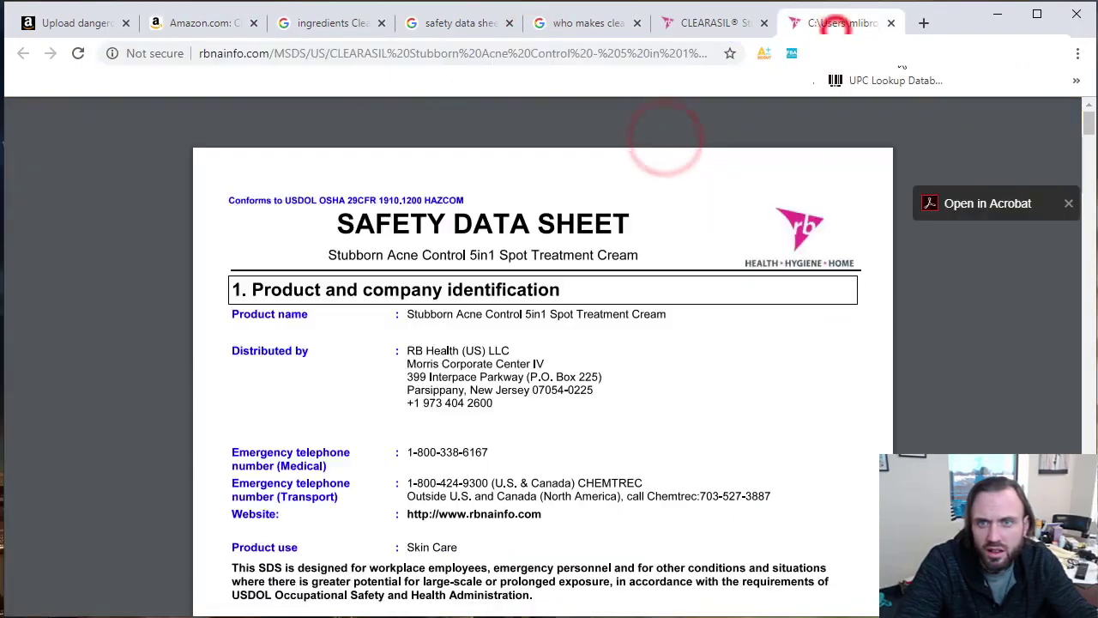
pyautogui.click(999, 118)
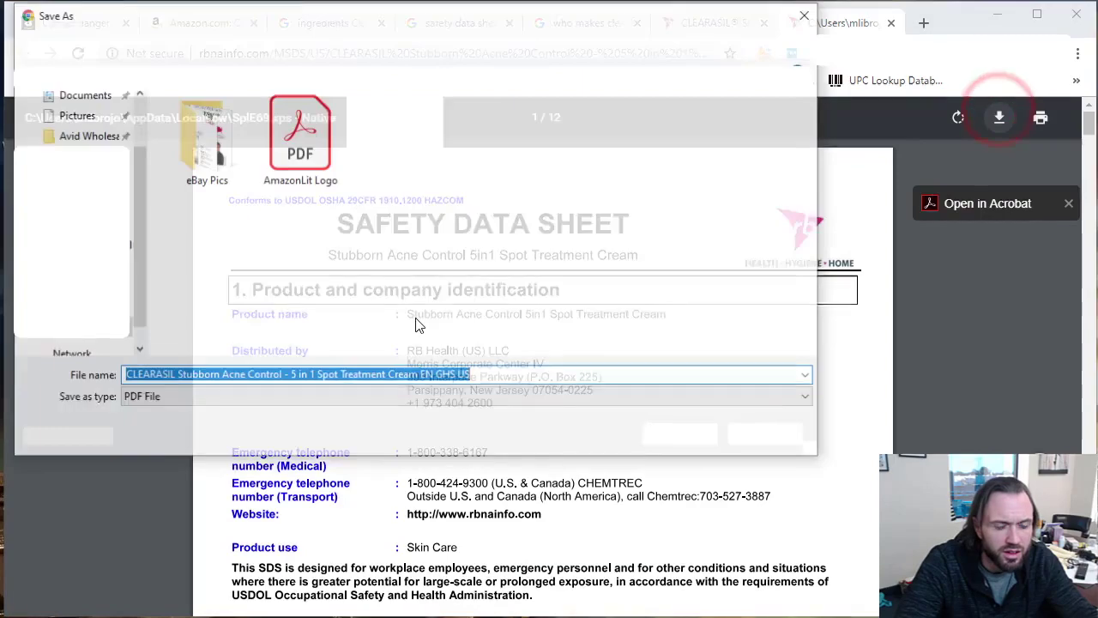
pyautogui.moveTo(135, 182); pyautogui.dragTo(68, 135)
pyautogui.click(79, 109)
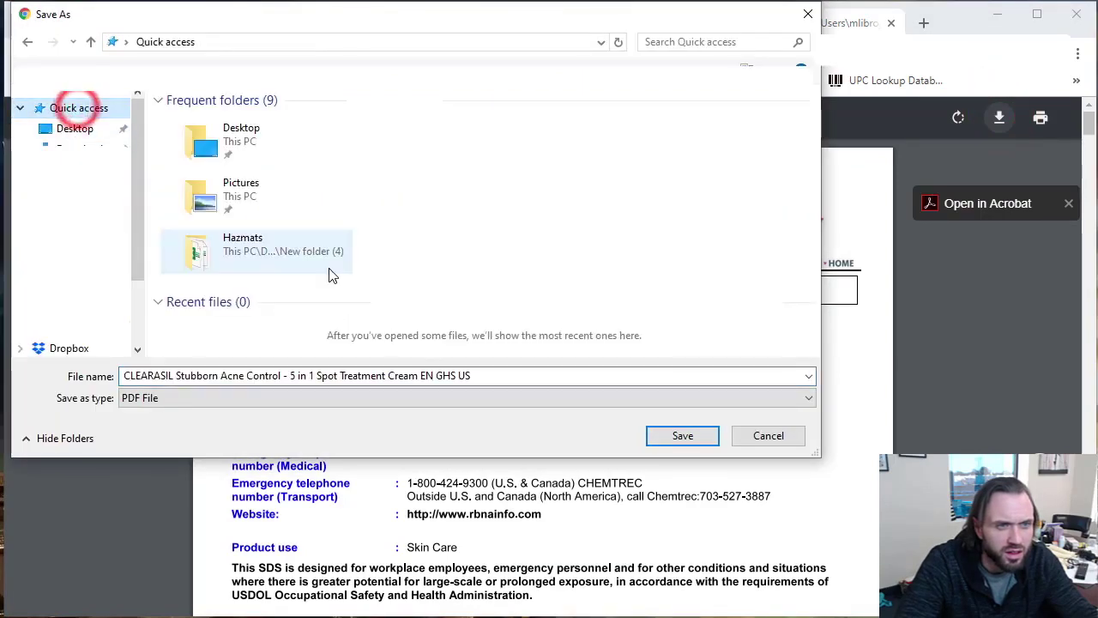
pyautogui.doubleClick(312, 246)
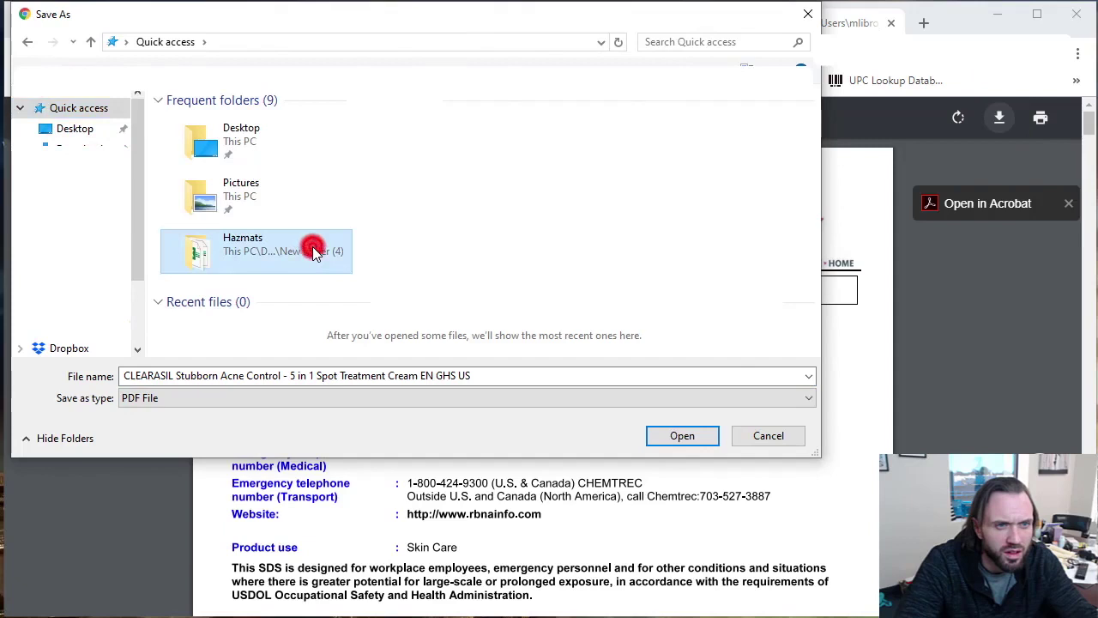
# Name the download "B001U0OQNG - Clearasil Stubborn Acne Control PDF" and save it as a PDF file
pyautogui.click(477, 375)
pyautogui.hotkey('ctrl', 'v')
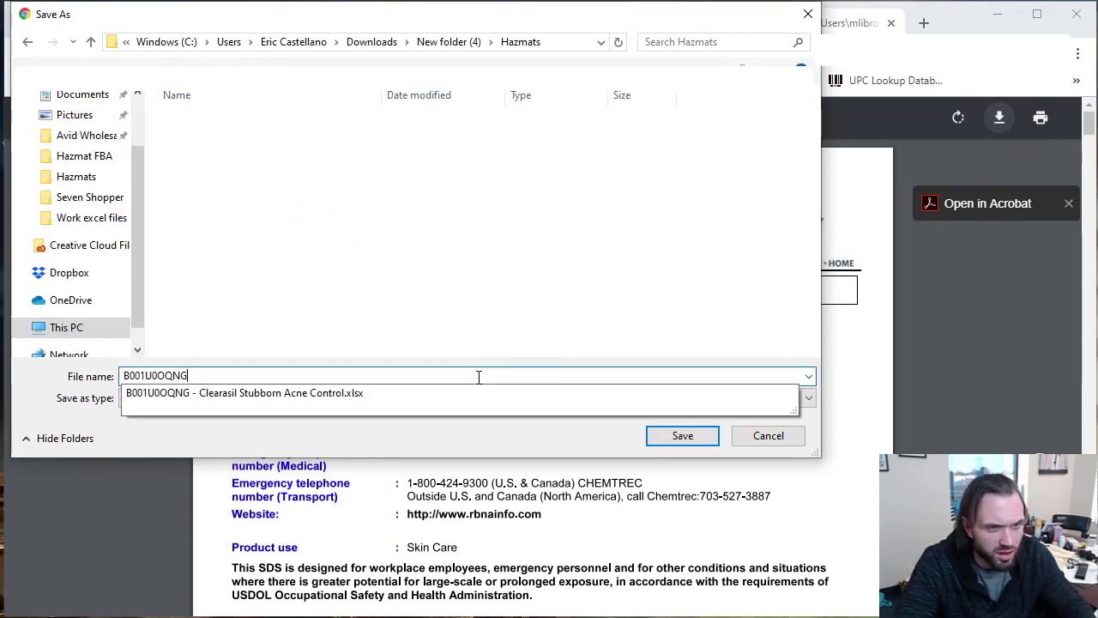
pyautogui.write('- Clea')
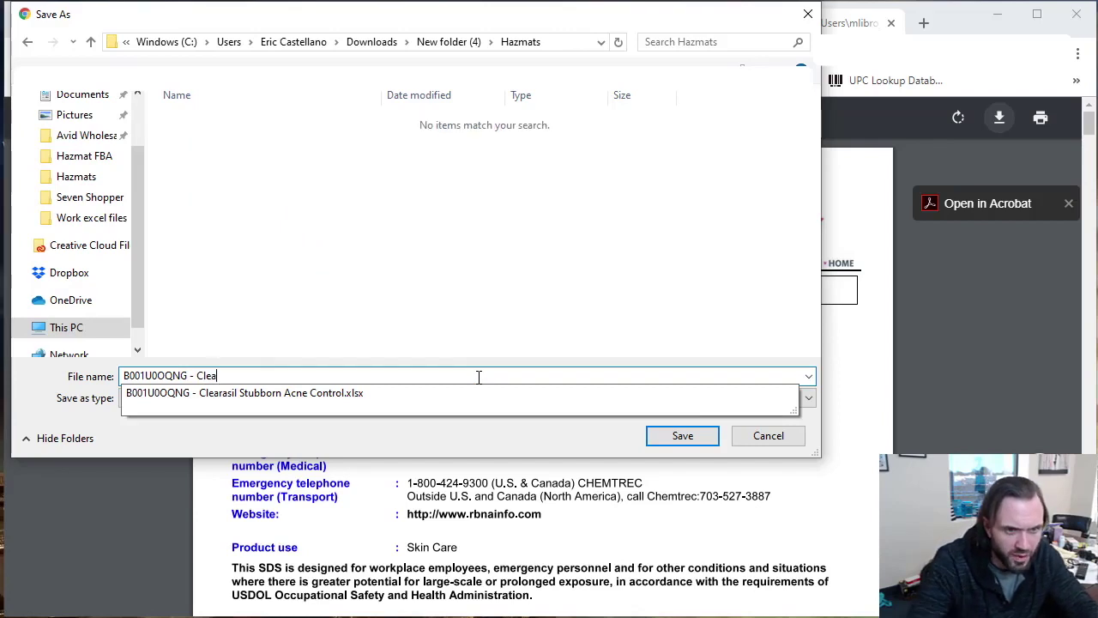
pyautogui.click(426, 401)
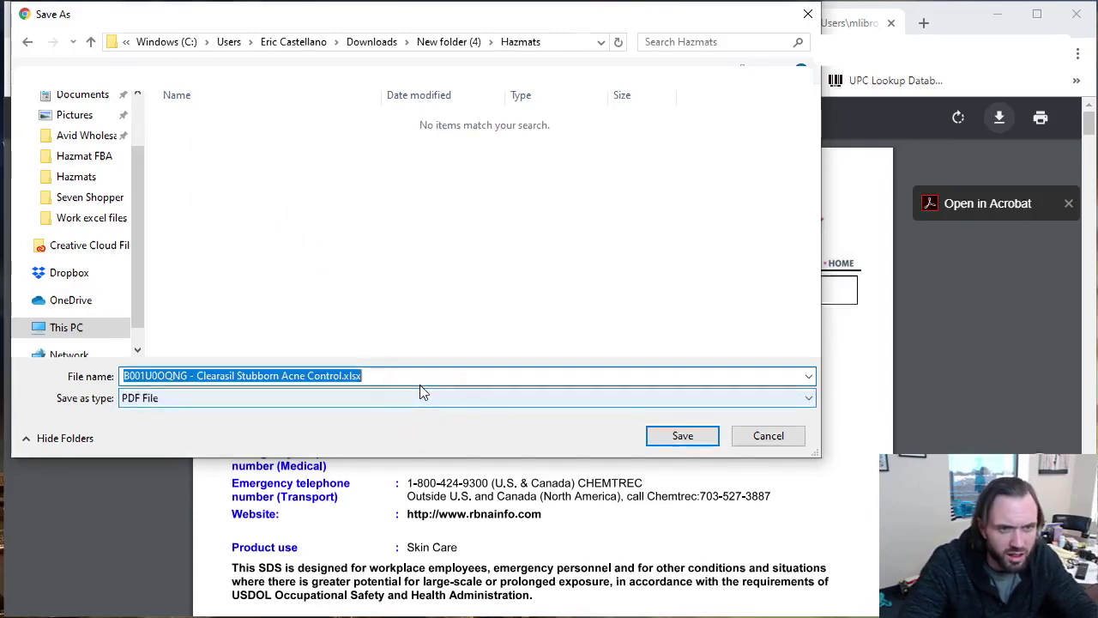
pyautogui.click(421, 373)
pyautogui.press('BackSpace')
pyautogui.press('BackSpace')
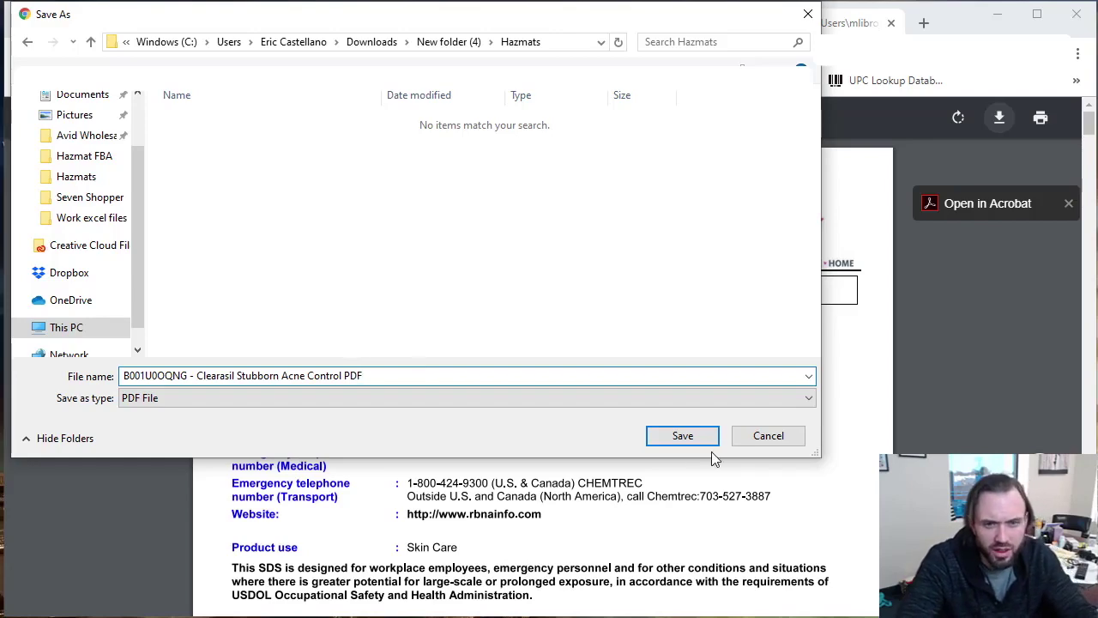
pyautogui.click(691, 437)
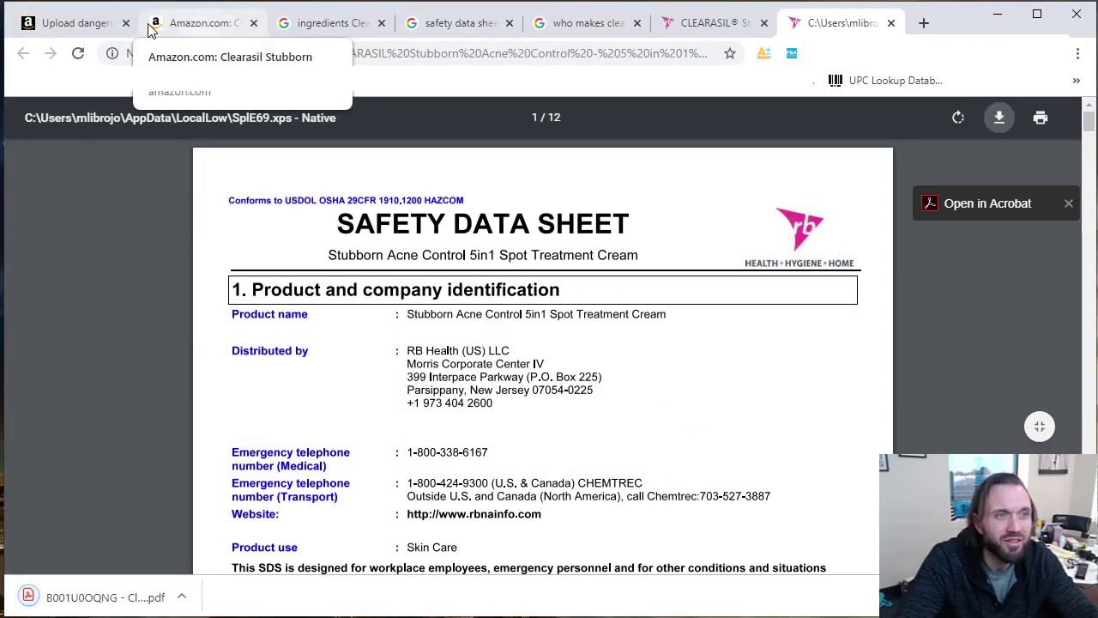
# In Seller Central's upload form, re-enter the ASIN B001U0OQNG and choose the "B001U0OQNG - Clearasil Stubborn Acne Control PDF" file
pyautogui.click(86, 22)
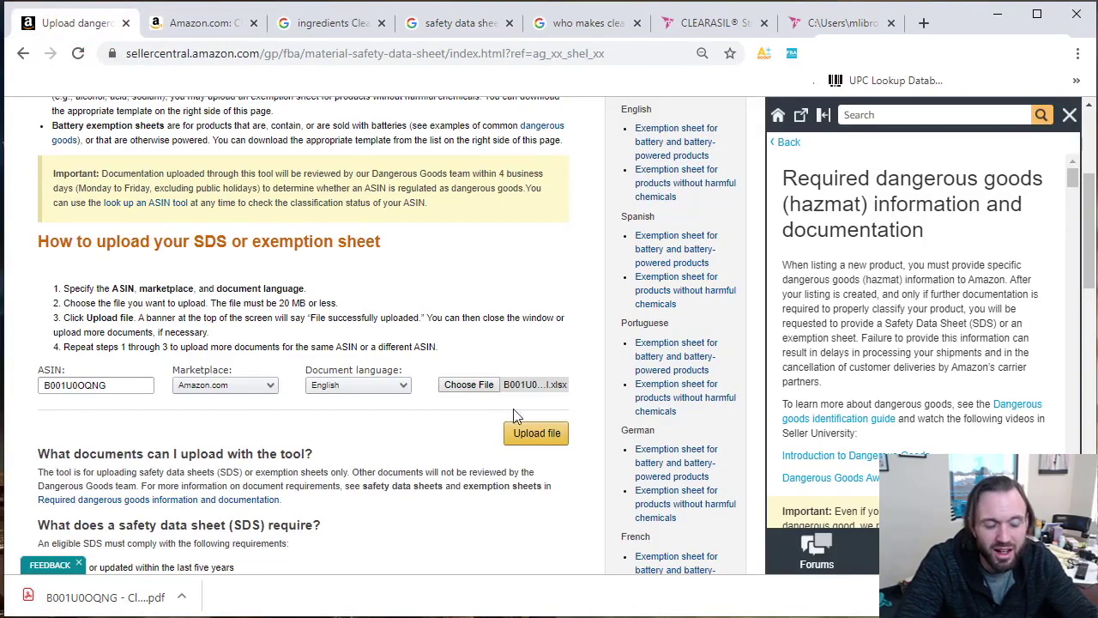
pyautogui.doubleClick(86, 379)
pyautogui.rightClick(87, 380)
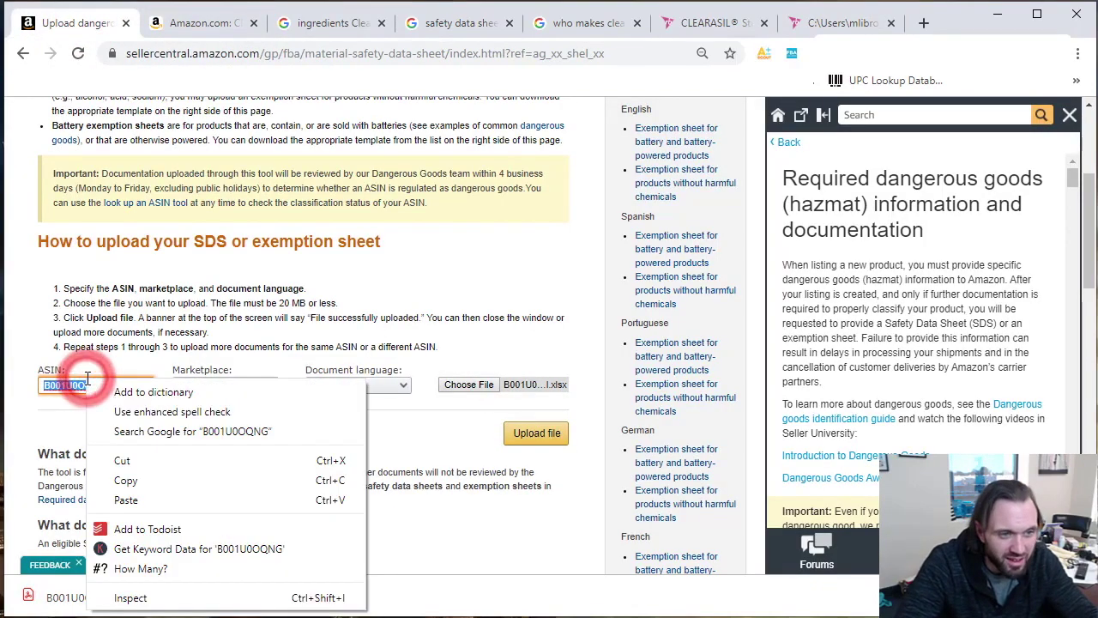
pyautogui.click(135, 500)
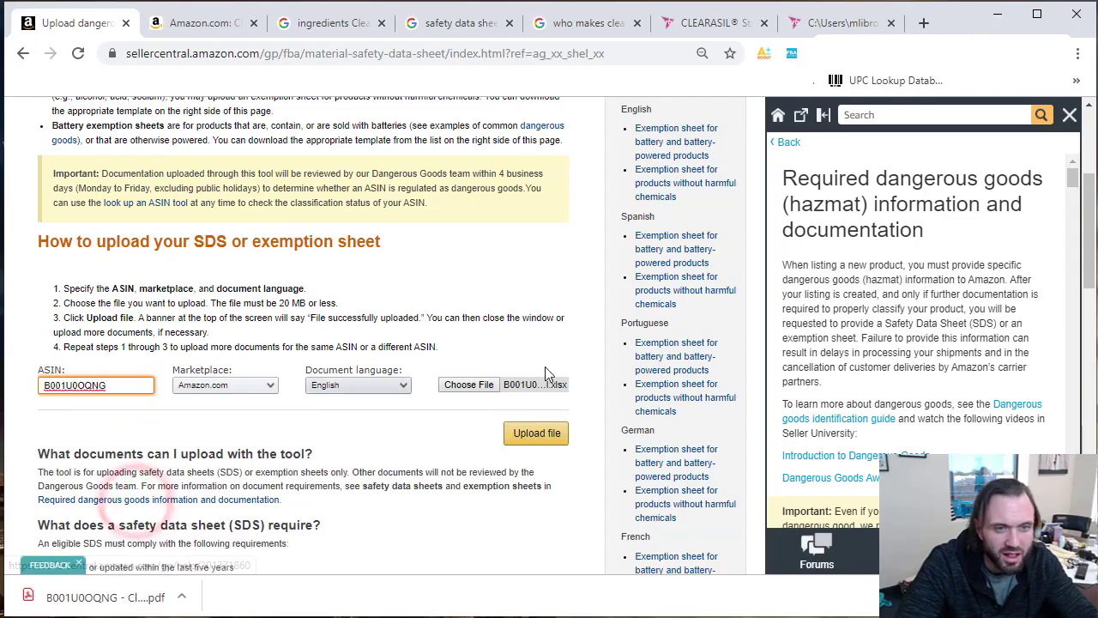
pyautogui.click(486, 385)
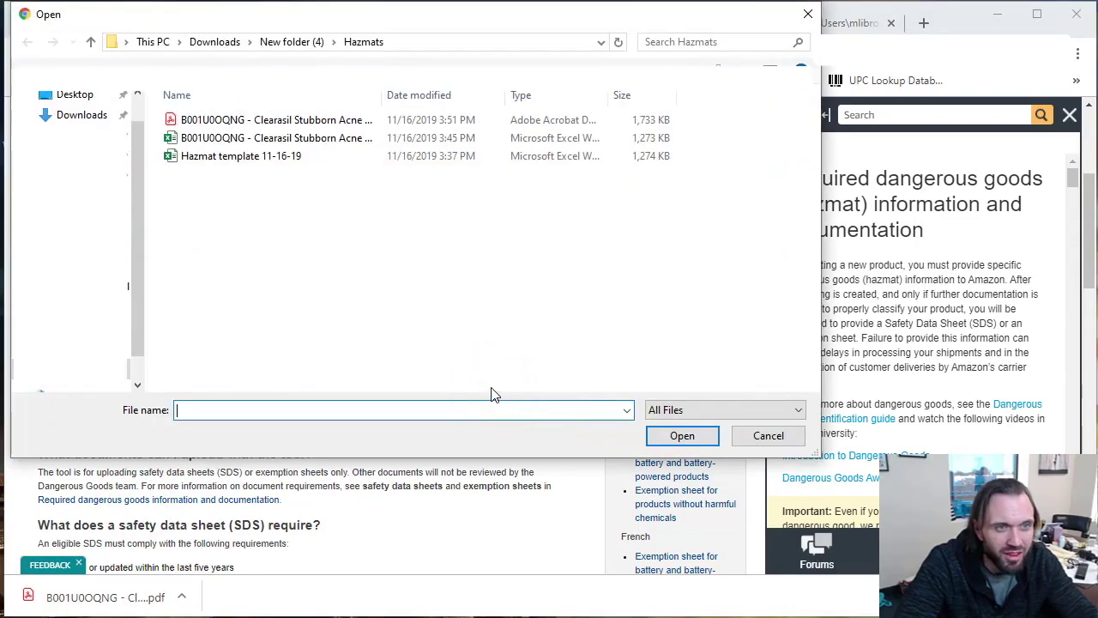
pyautogui.doubleClick(328, 120)
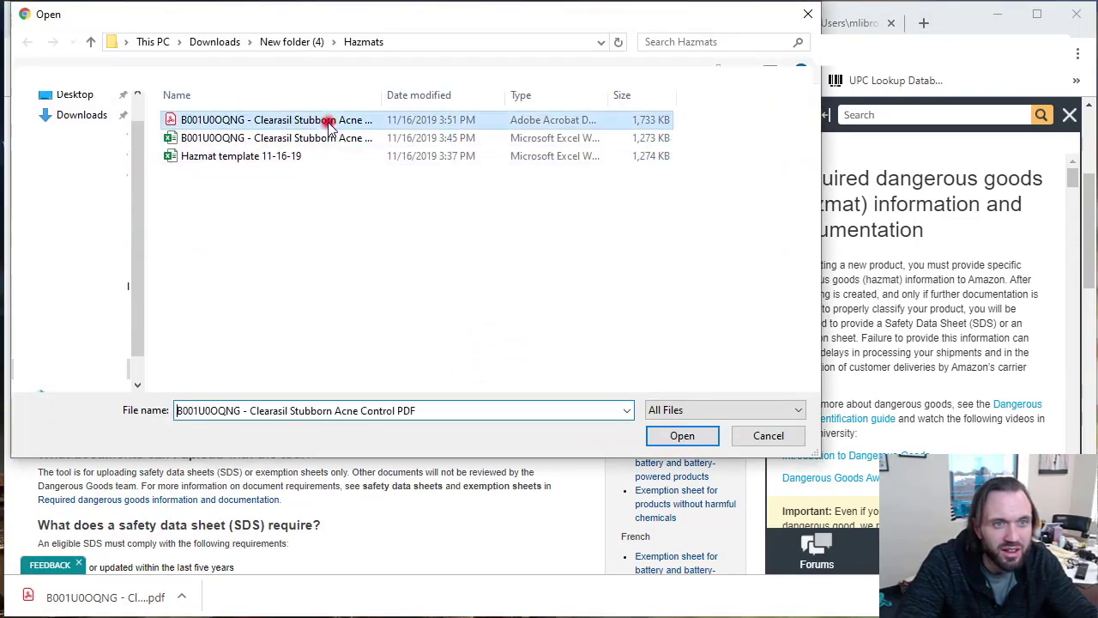